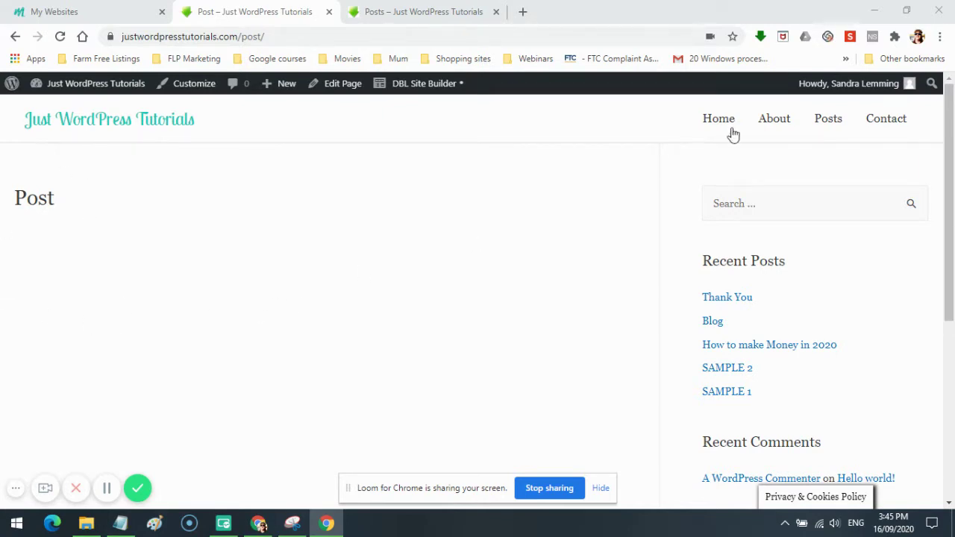
Open the site's Posts page, look through its post cards, and return to the Post page.
click(834, 122)
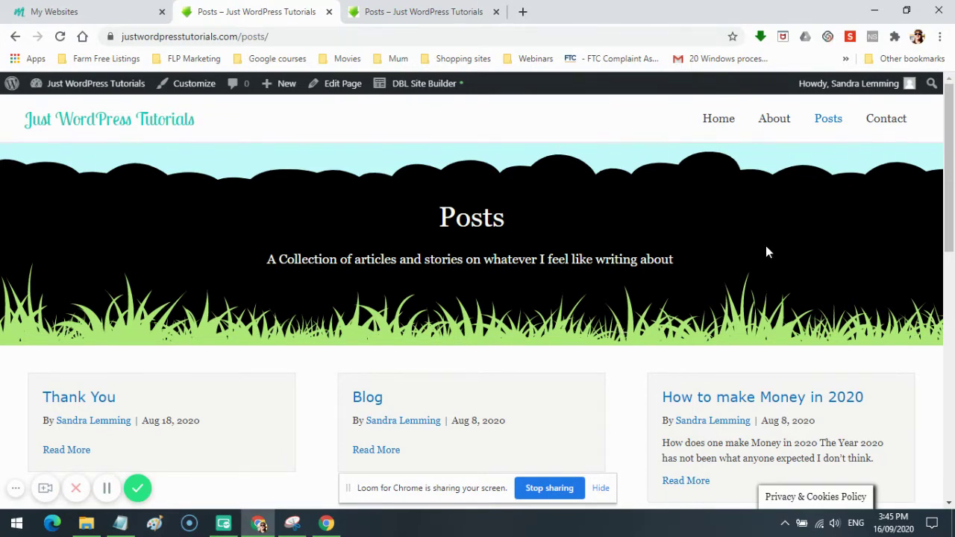
scroll(766, 250, down, 3)
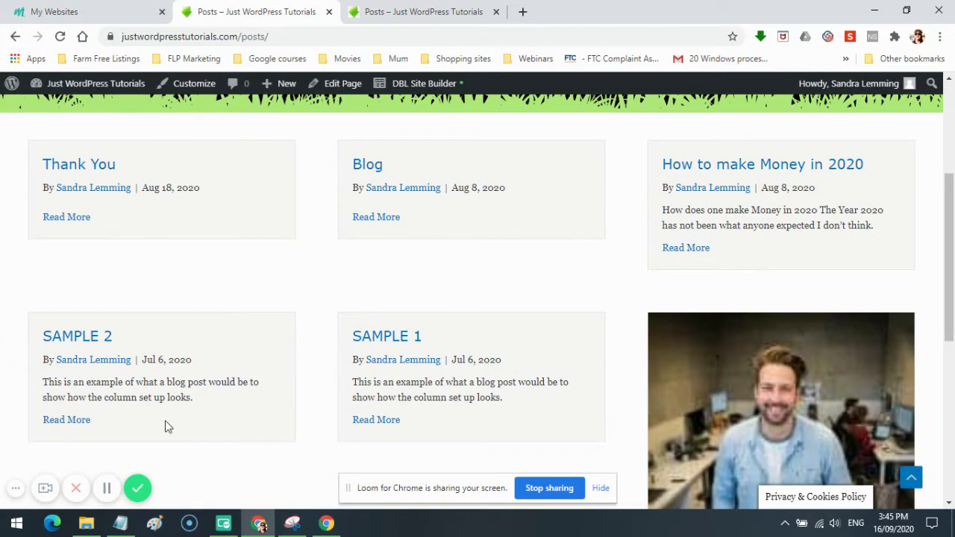
scroll(793, 425, down, 1)
scroll(793, 426, down, 4)
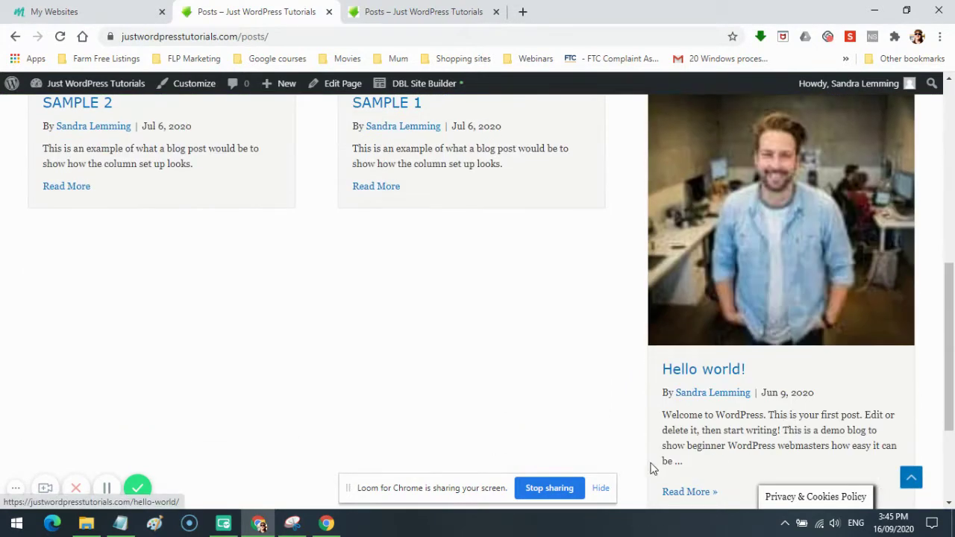
scroll(730, 445, up, 2)
scroll(729, 446, up, 3)
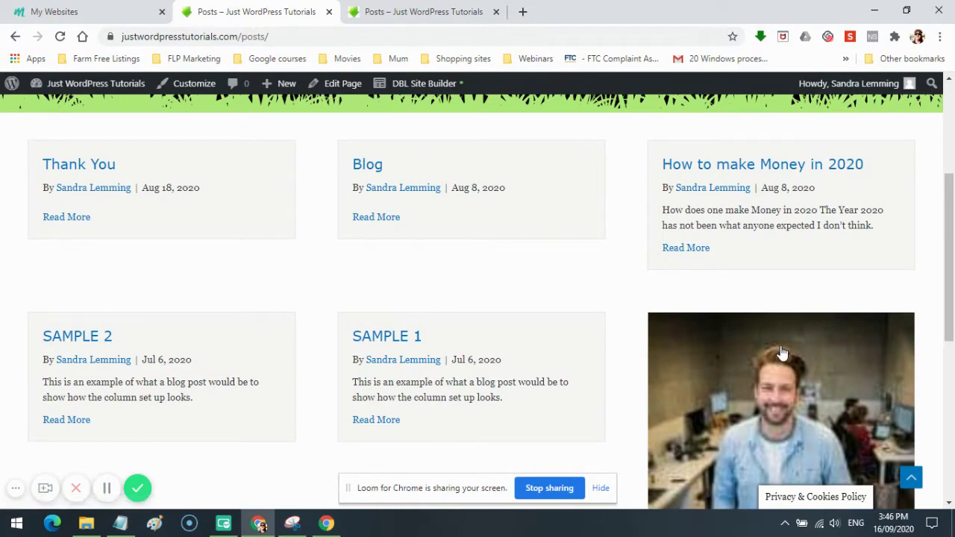
scroll(778, 356, down, 2)
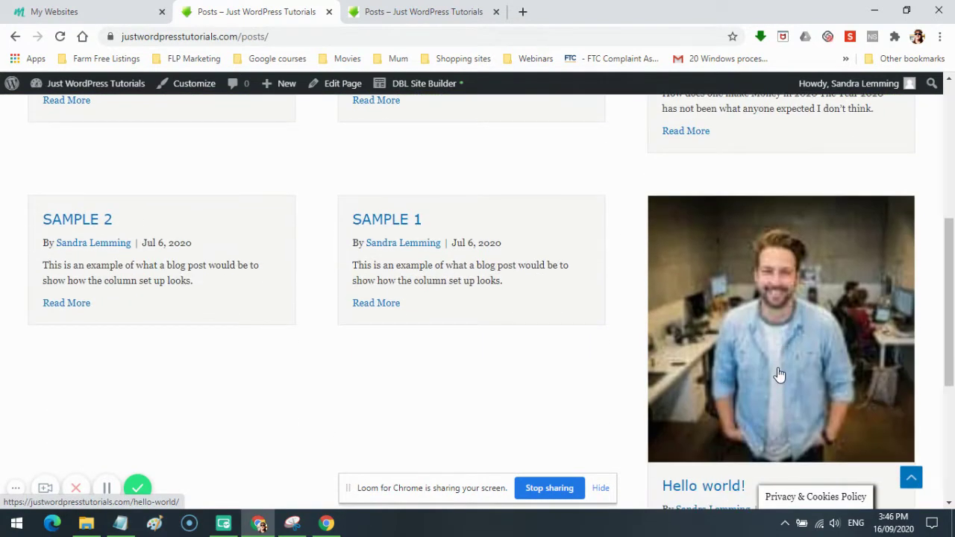
scroll(755, 386, up, 2)
scroll(754, 386, up, 3)
scroll(756, 386, down, 3)
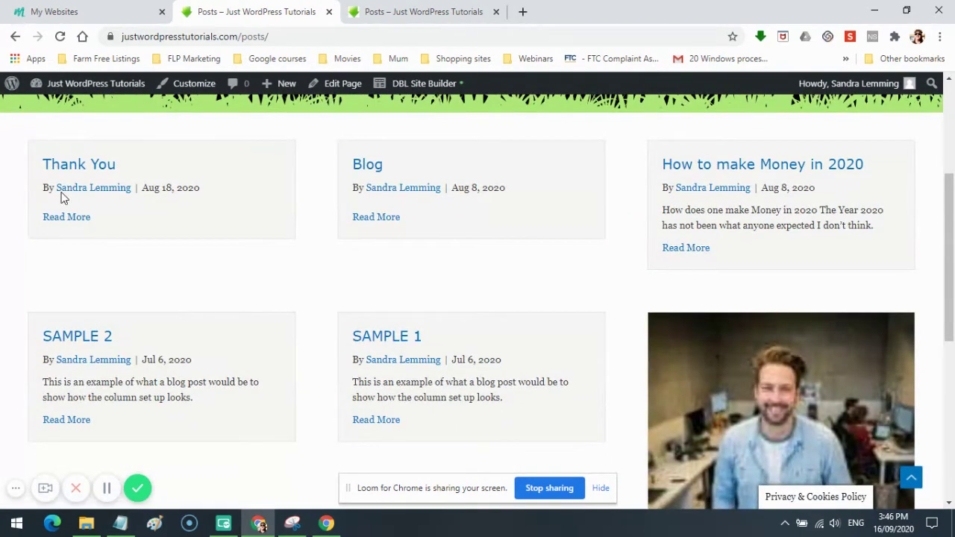
scroll(179, 329, down, 3)
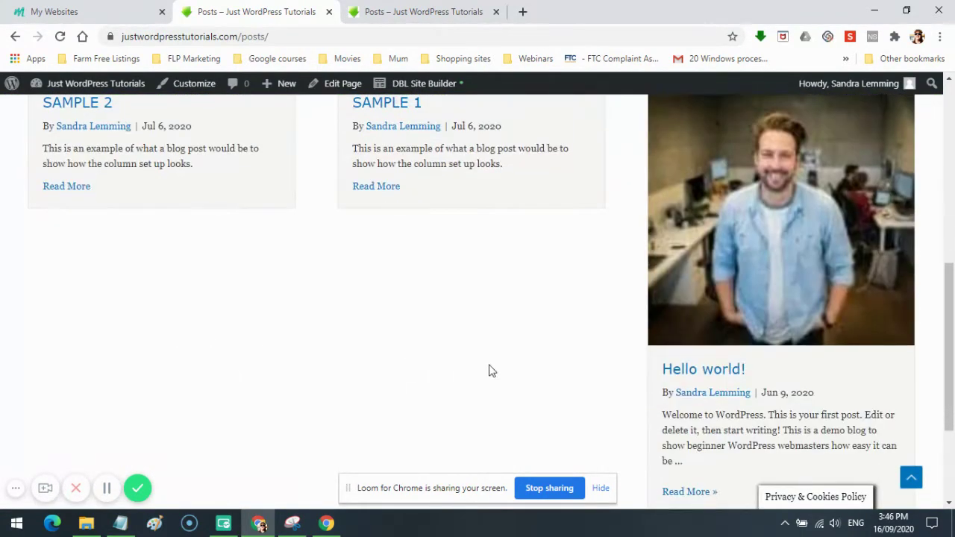
scroll(488, 369, up, 3)
scroll(504, 373, up, 3)
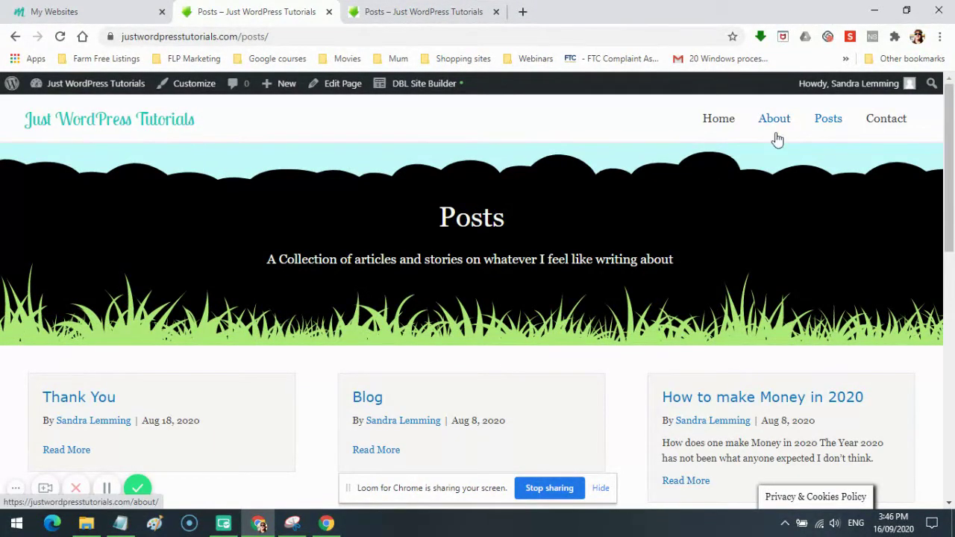
click(14, 36)
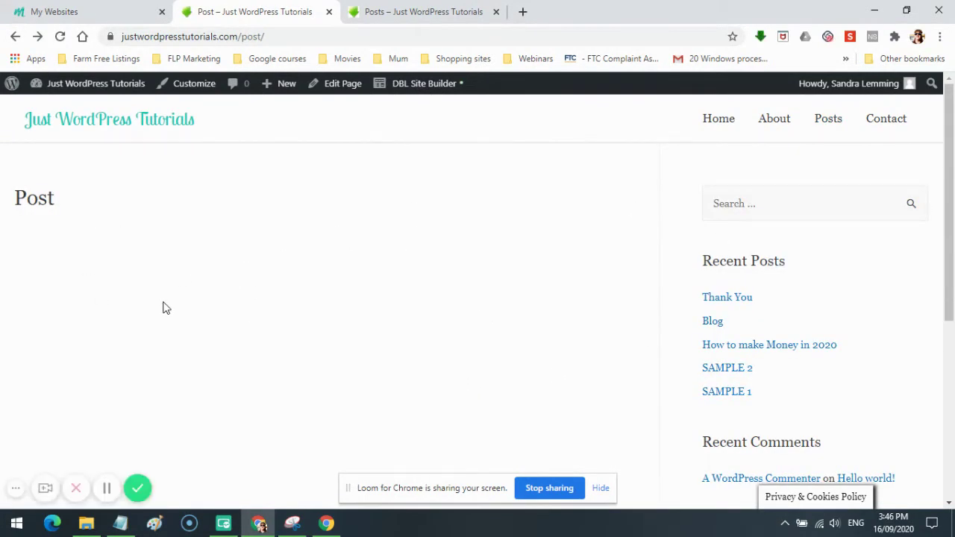
Examine the Posts page in the other browser tab, including its navigation menu and post cards, and reload it.
click(414, 12)
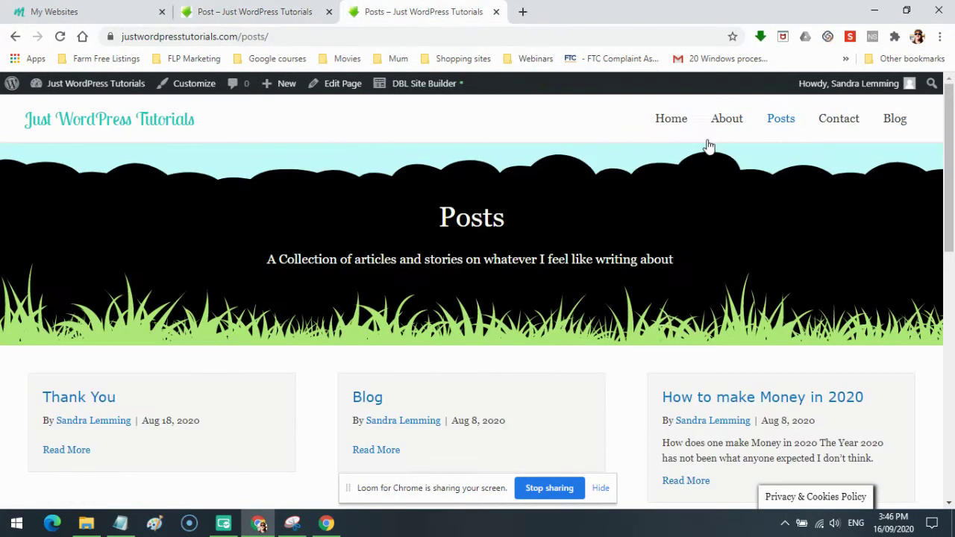
scroll(590, 377, down, 9)
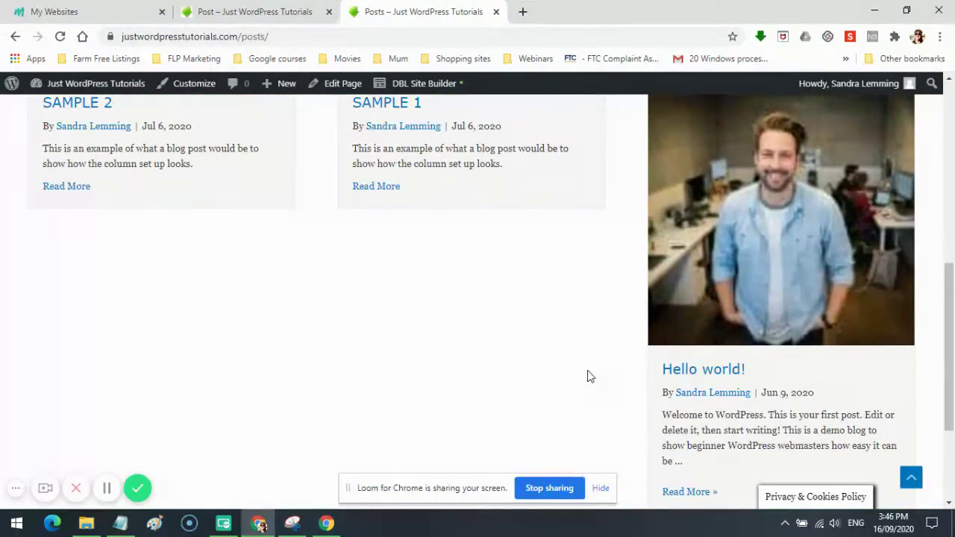
scroll(589, 379, up, 10)
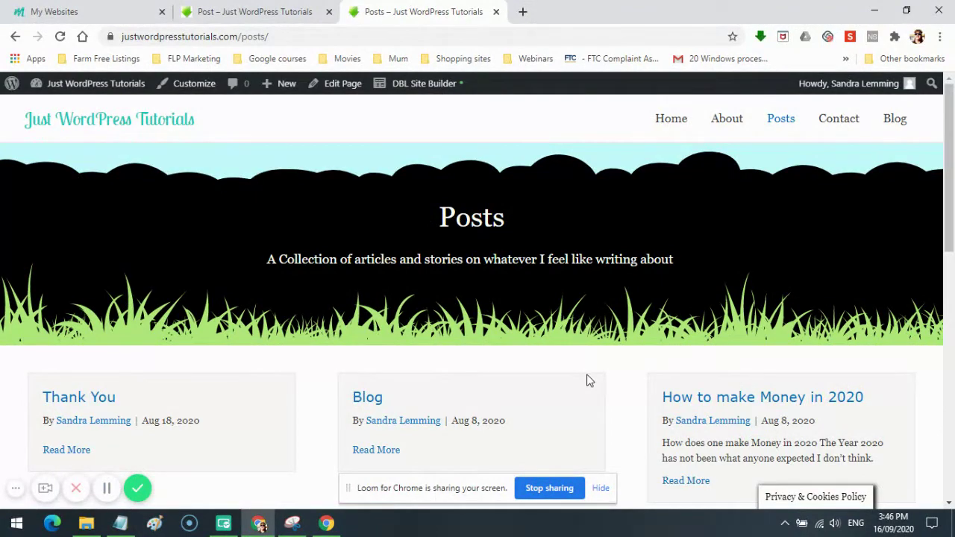
scroll(590, 380, down, 5)
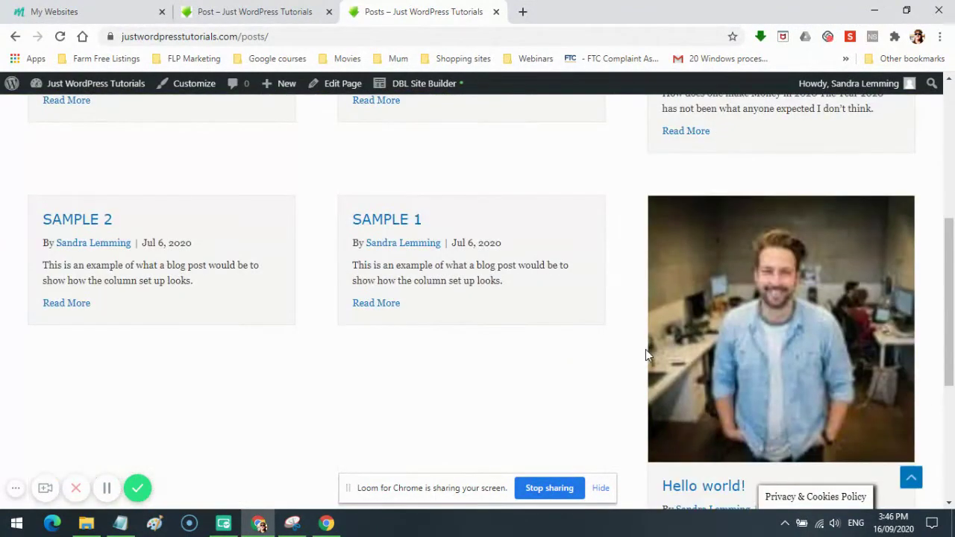
scroll(646, 350, down, 3)
scroll(420, 350, up, 8)
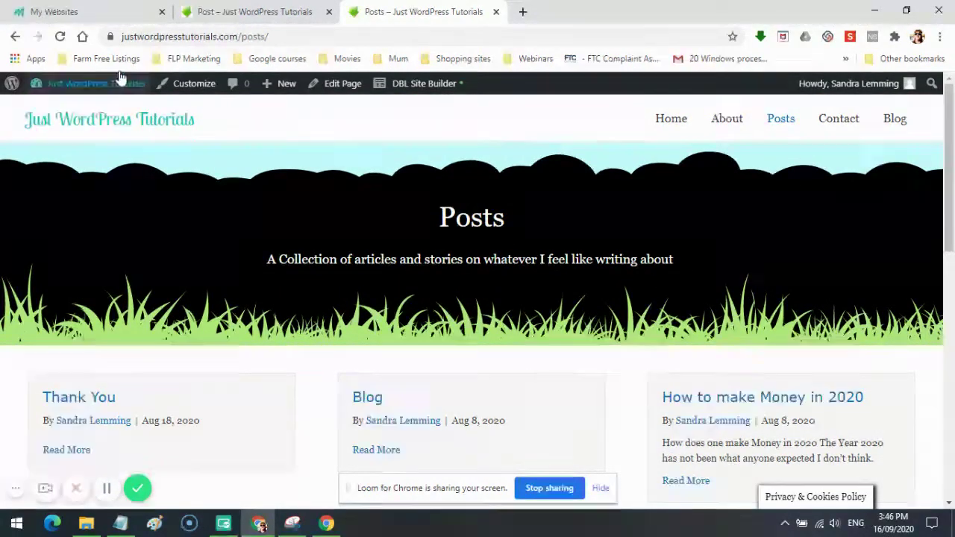
click(60, 36)
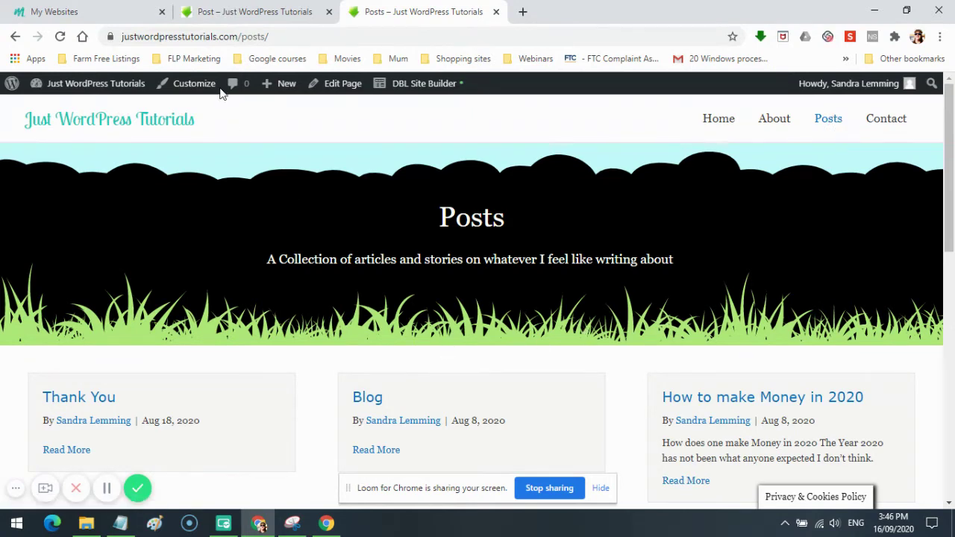
Go from the Post page to the site's admin dashboard and review the Blog, Post and Posts entries in the list of all pages.
click(247, 12)
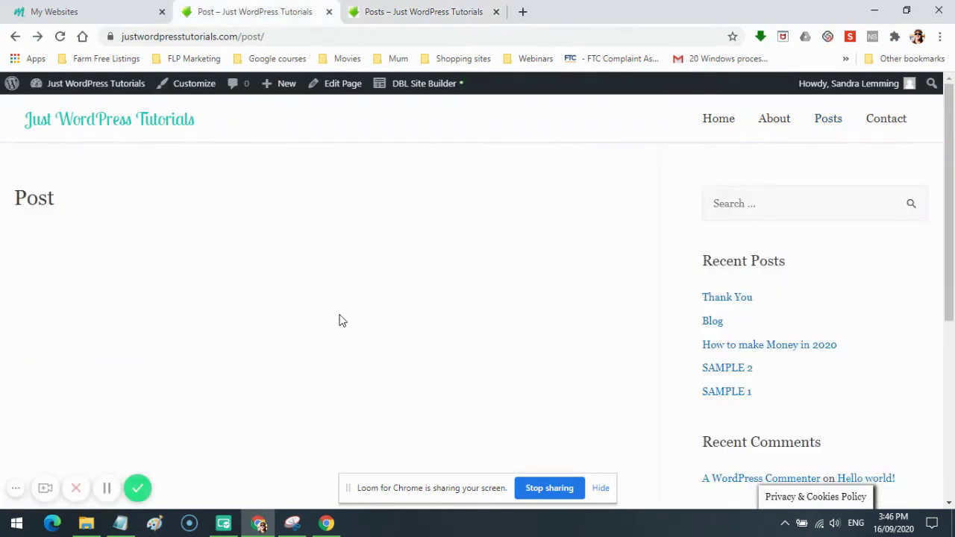
mouse_move(60, 88)
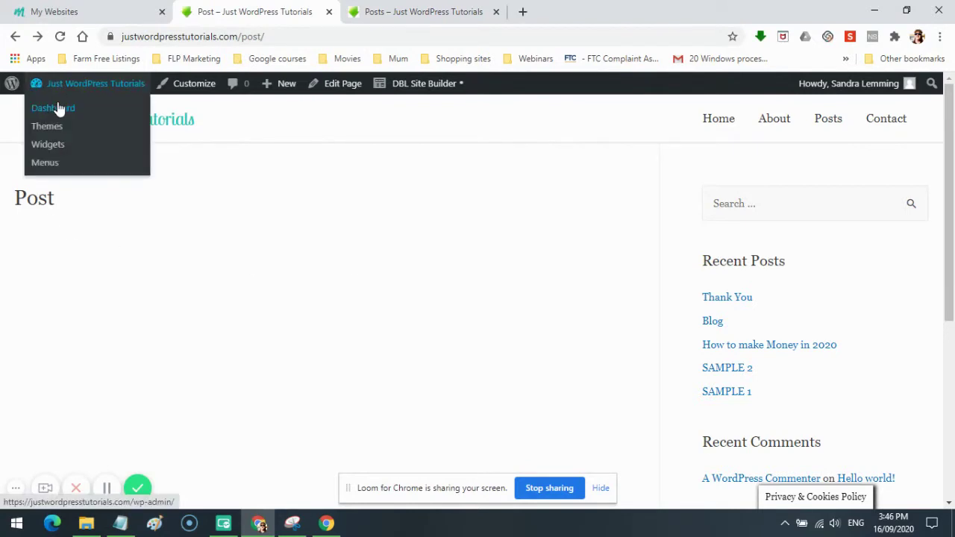
click(57, 109)
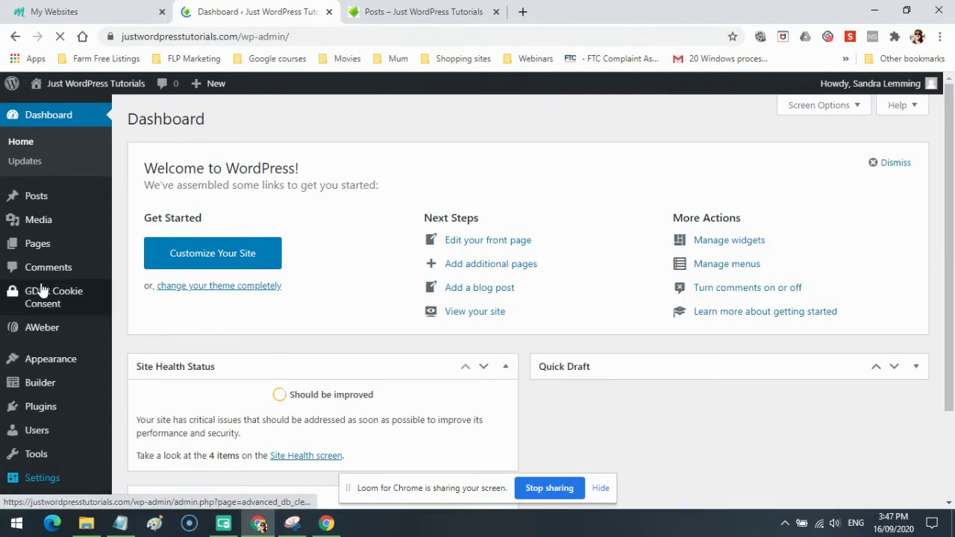
mouse_move(37, 241)
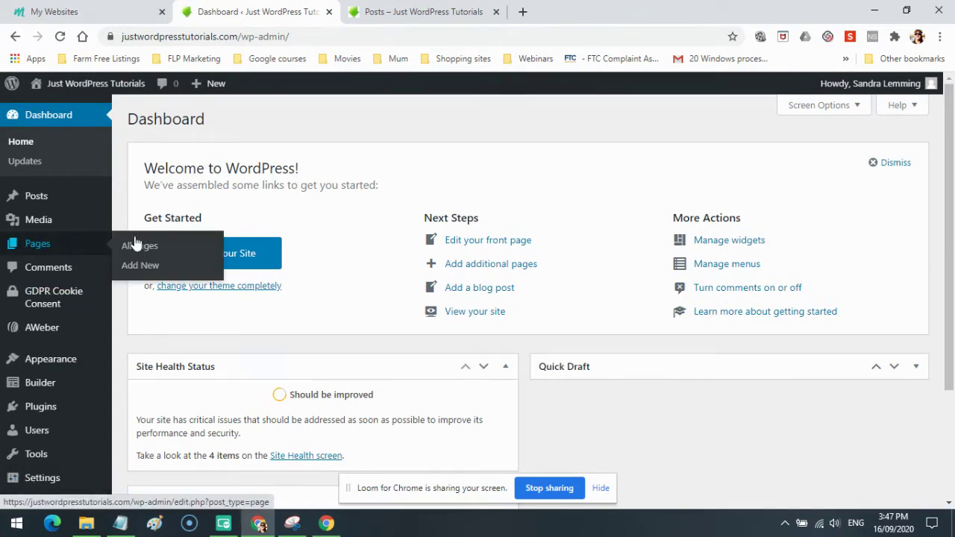
click(430, 274)
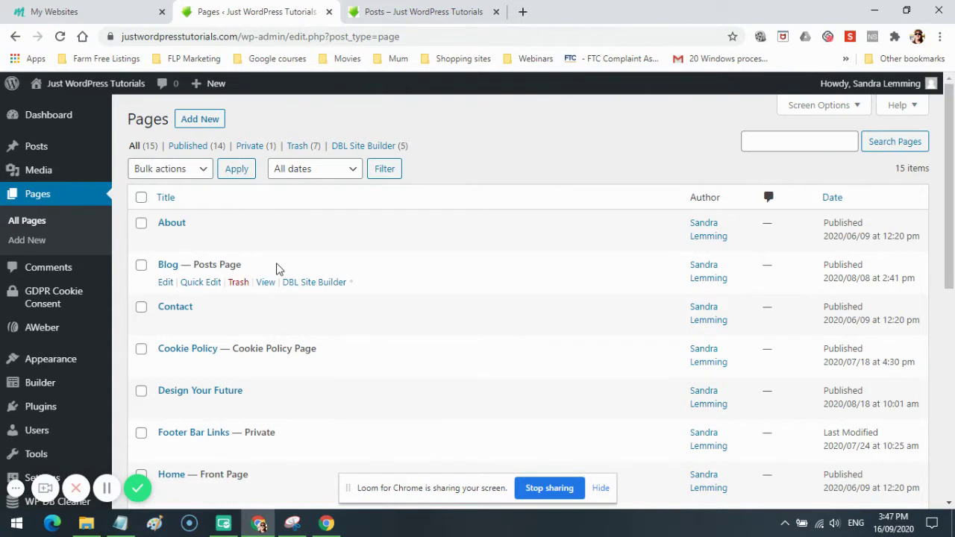
scroll(276, 268, down, 2)
scroll(304, 279, down, 2)
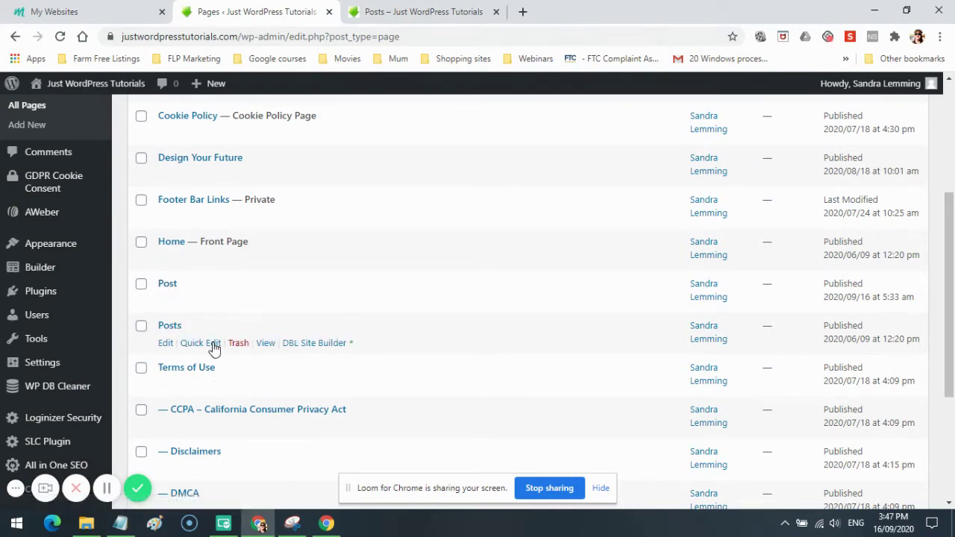
scroll(436, 381, up, 2)
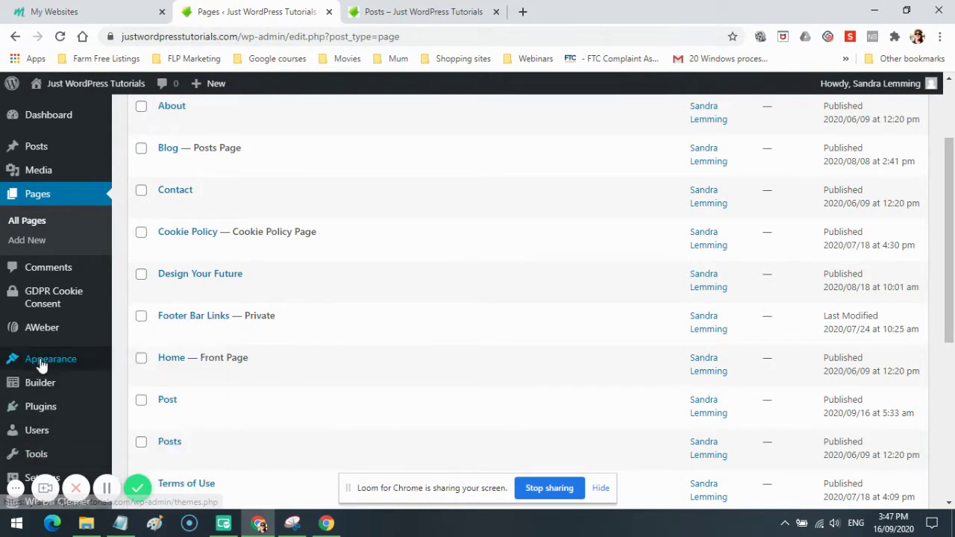
Open the Reading settings and save them with Home as the homepage and Blog as the posts page.
mouse_move(45, 362)
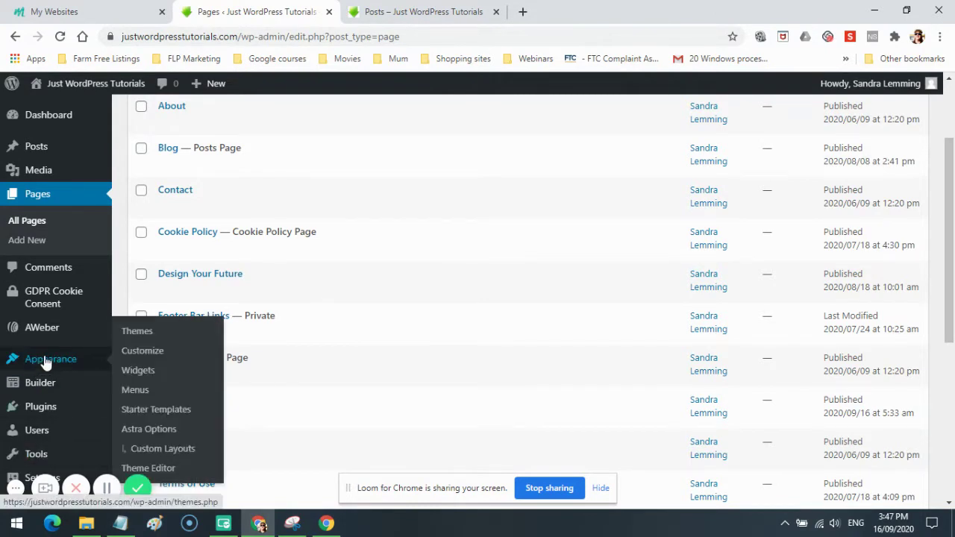
scroll(45, 363, down, 2)
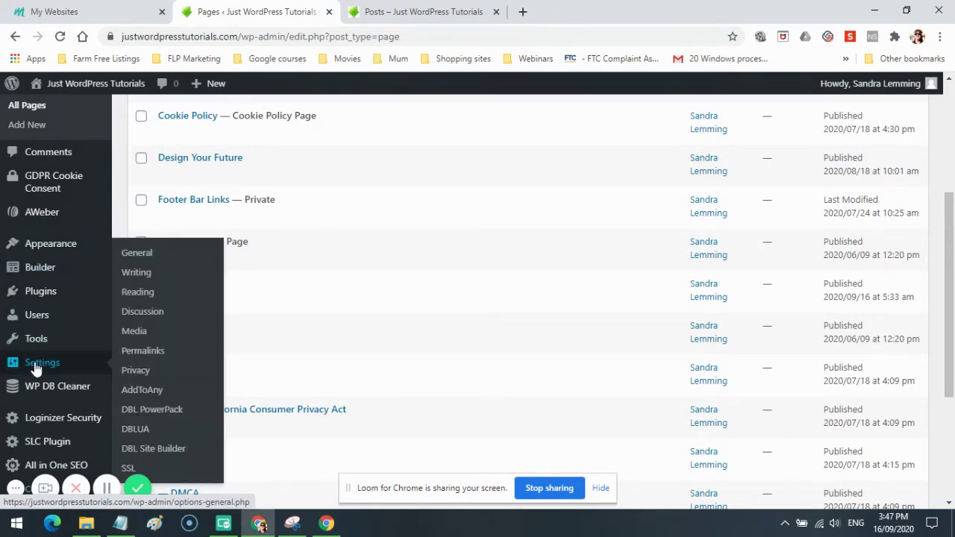
click(138, 296)
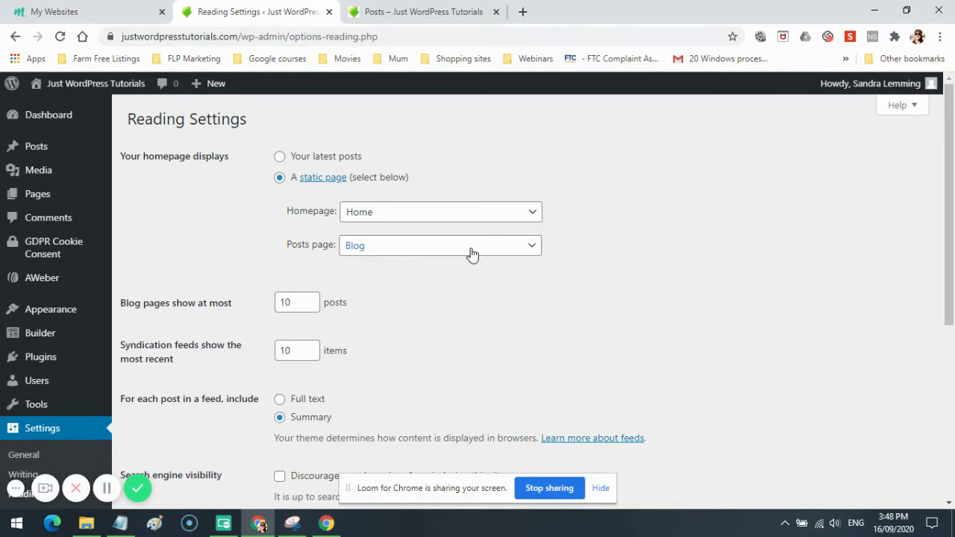
scroll(535, 246, down, 5)
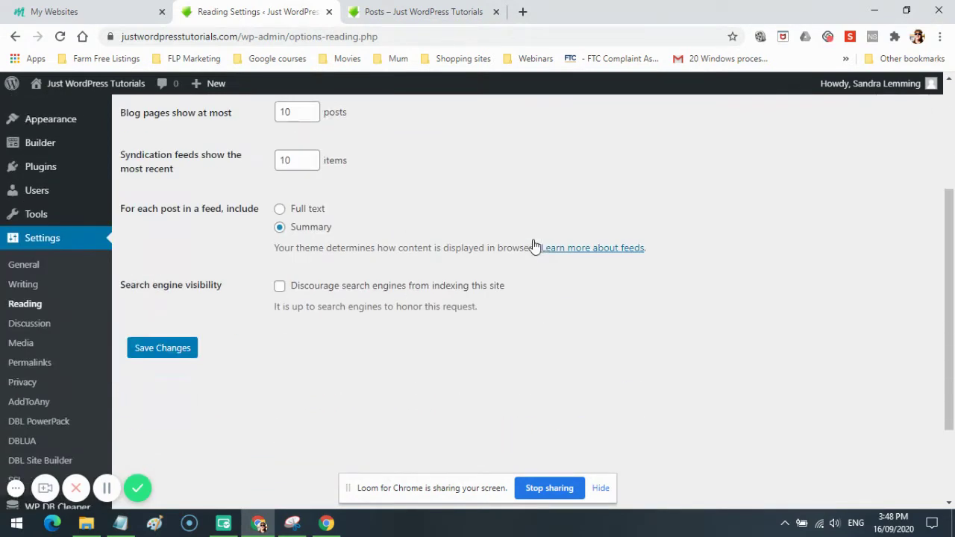
click(161, 229)
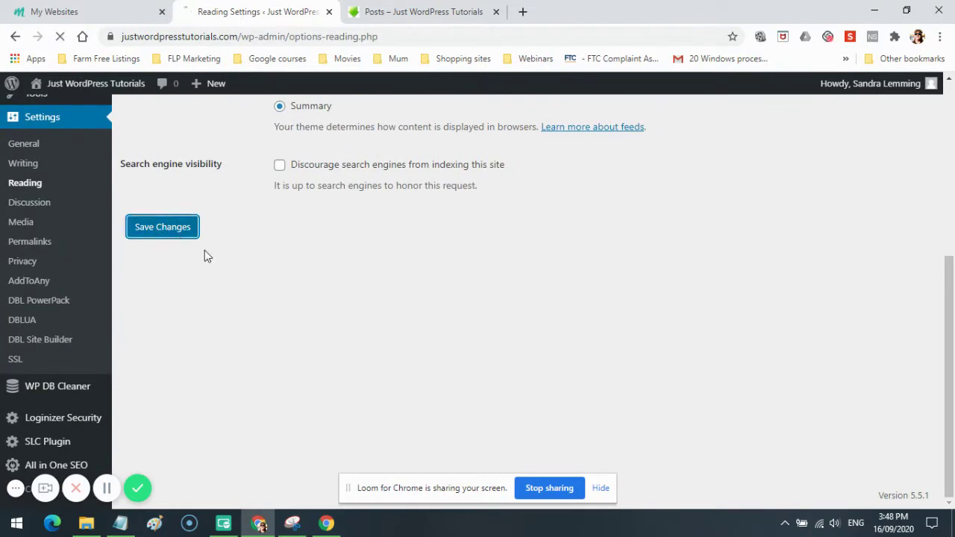
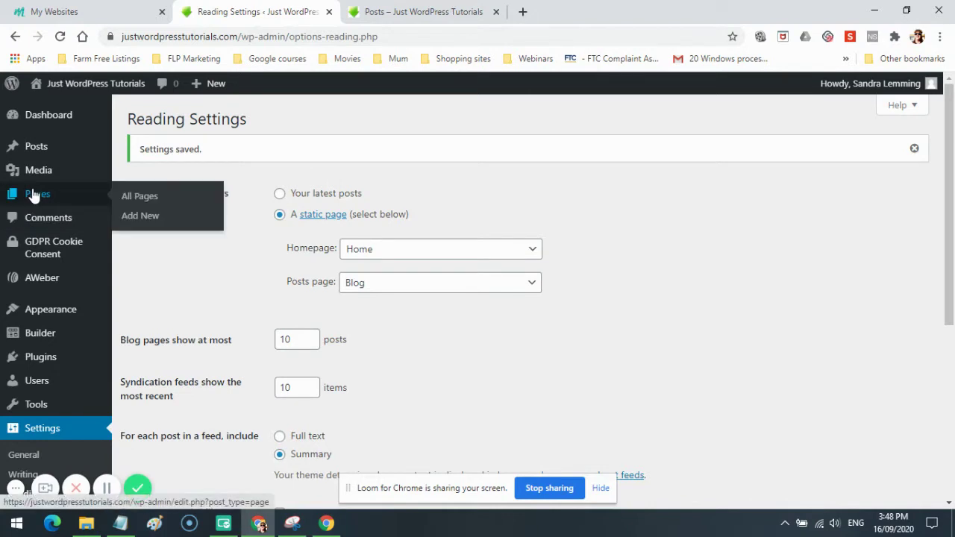
Open the list of all pages and check the live Posts page in the other browser tab.
click(140, 198)
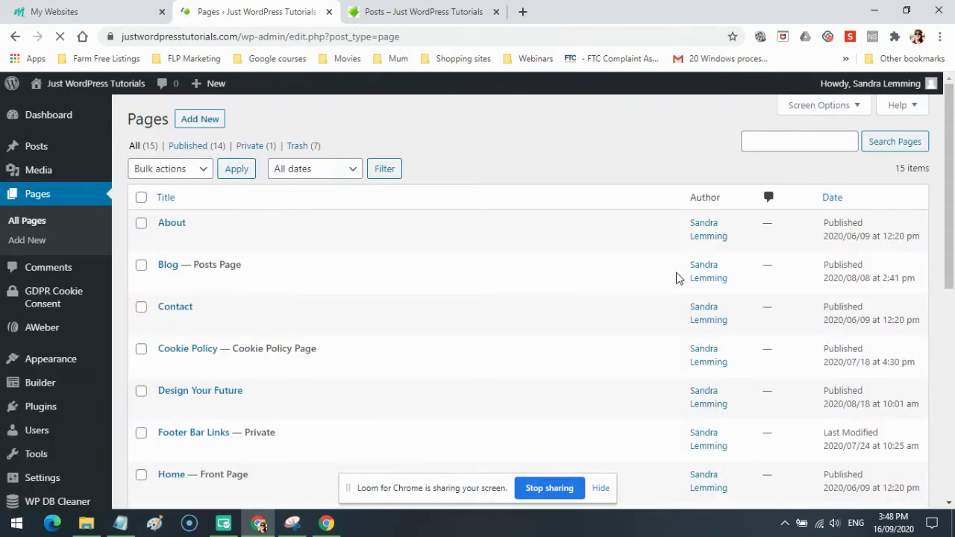
click(428, 14)
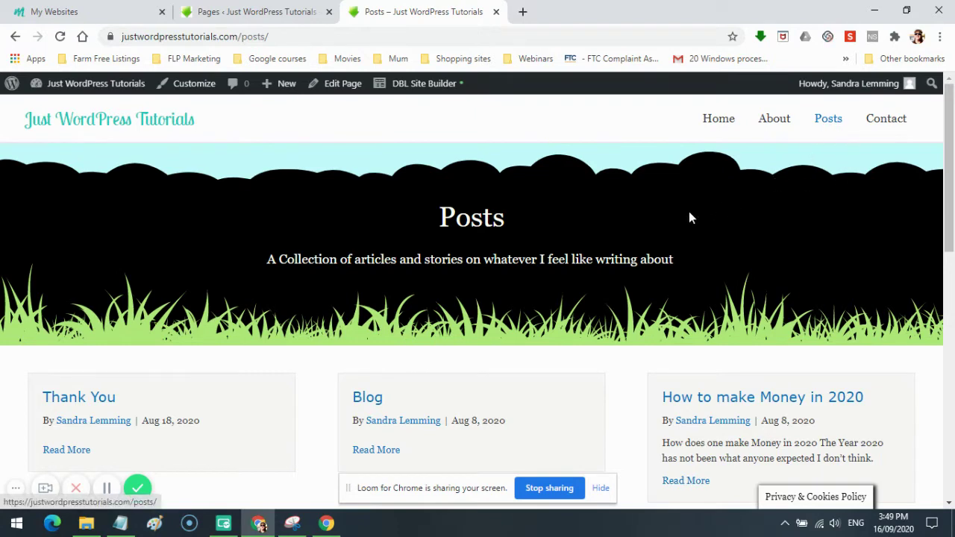
click(270, 13)
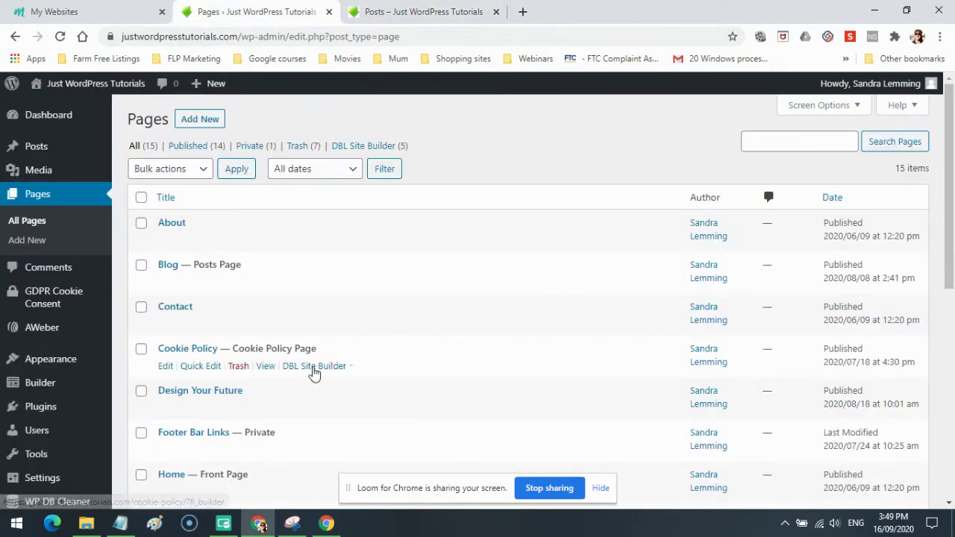
Rename the Post page to Sample Post with the slug sample-post and update it.
scroll(254, 370, down, 3)
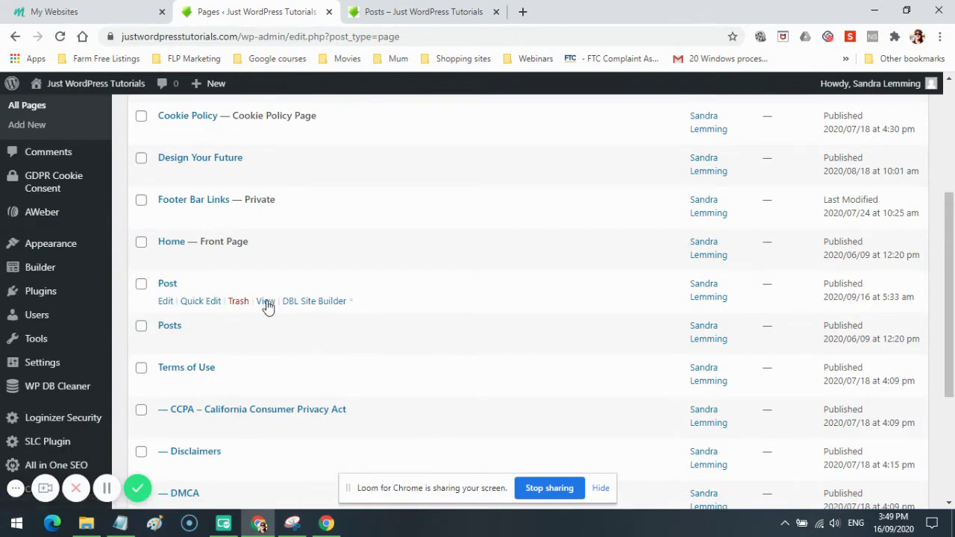
click(212, 300)
double_click(233, 303)
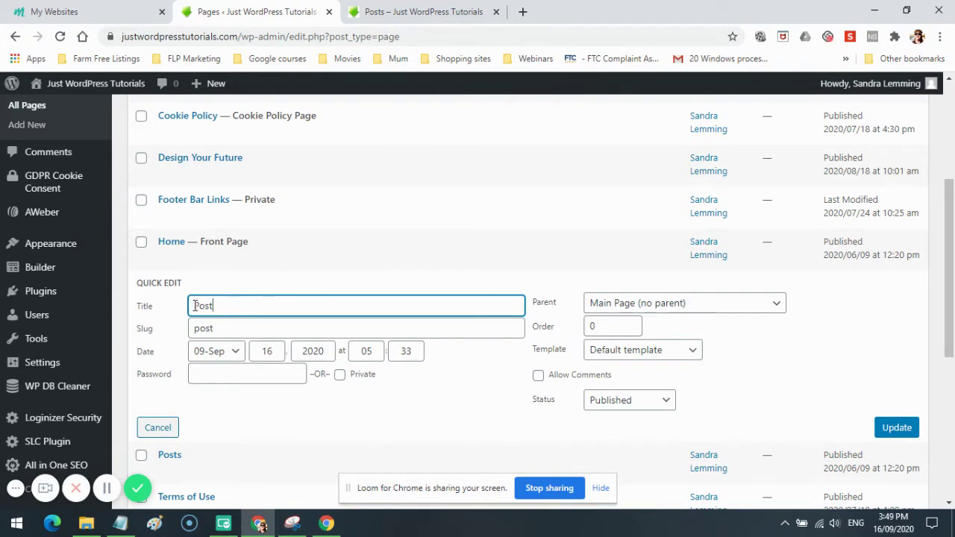
click(229, 305)
text(Sample)
click(197, 328)
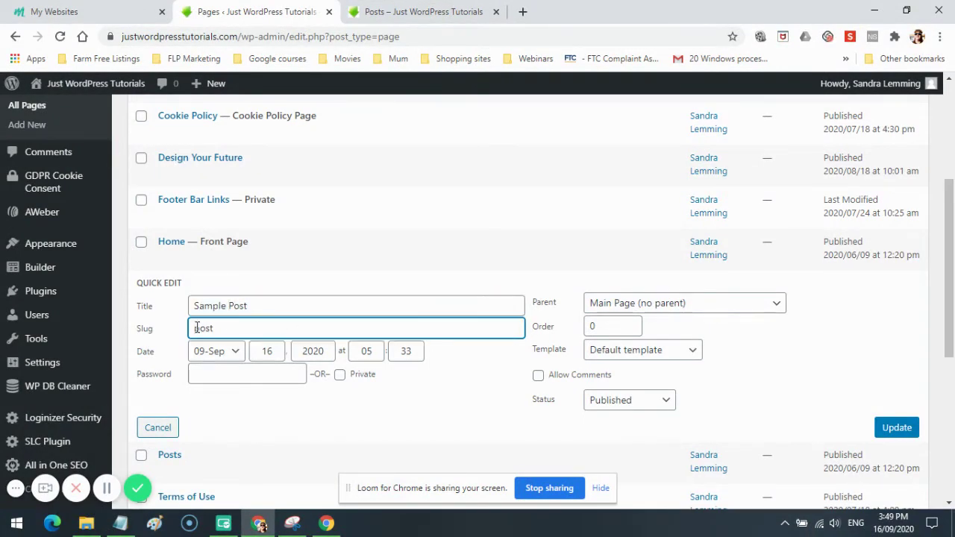
text(sample-)
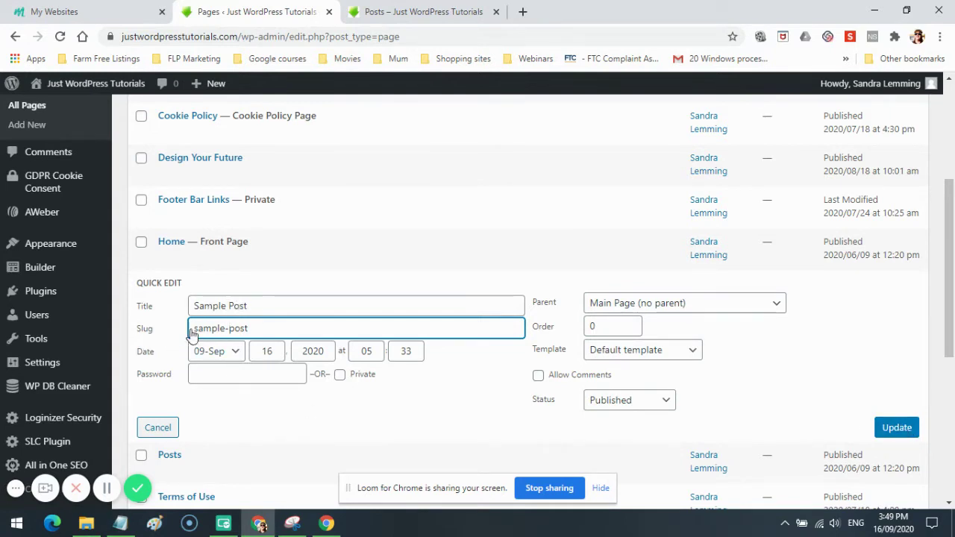
click(900, 430)
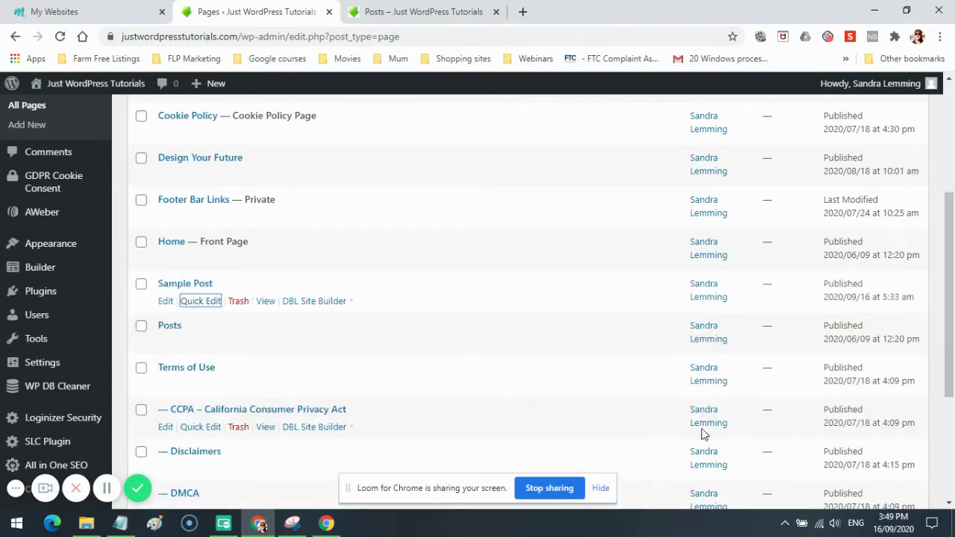
View the Sample Post page and compare it with the live Posts page in the other browser tab.
click(267, 303)
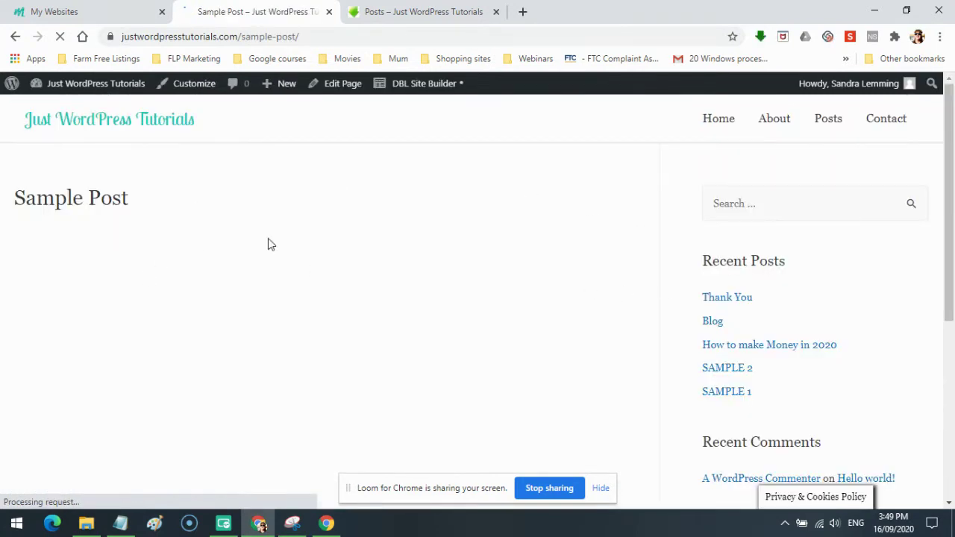
click(450, 15)
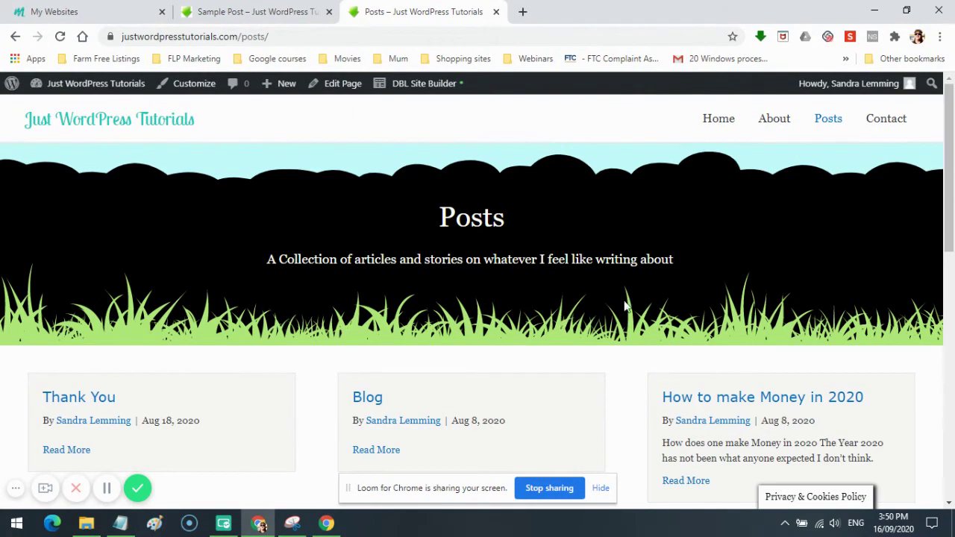
scroll(626, 306, down, 5)
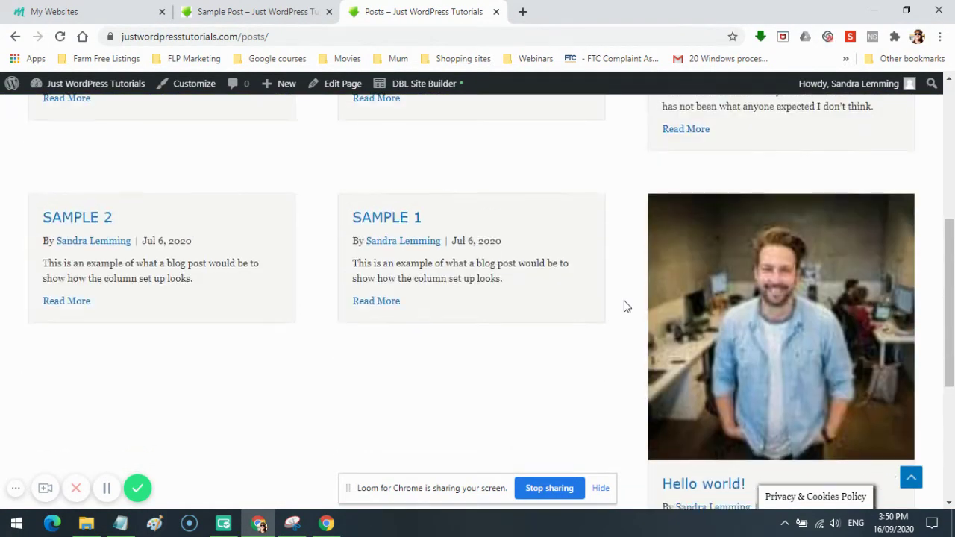
scroll(625, 306, up, 5)
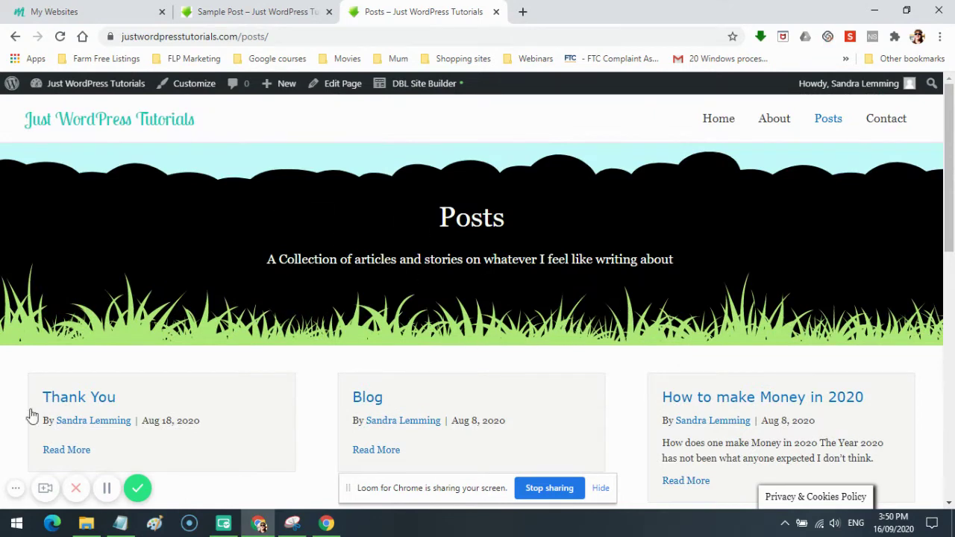
click(250, 12)
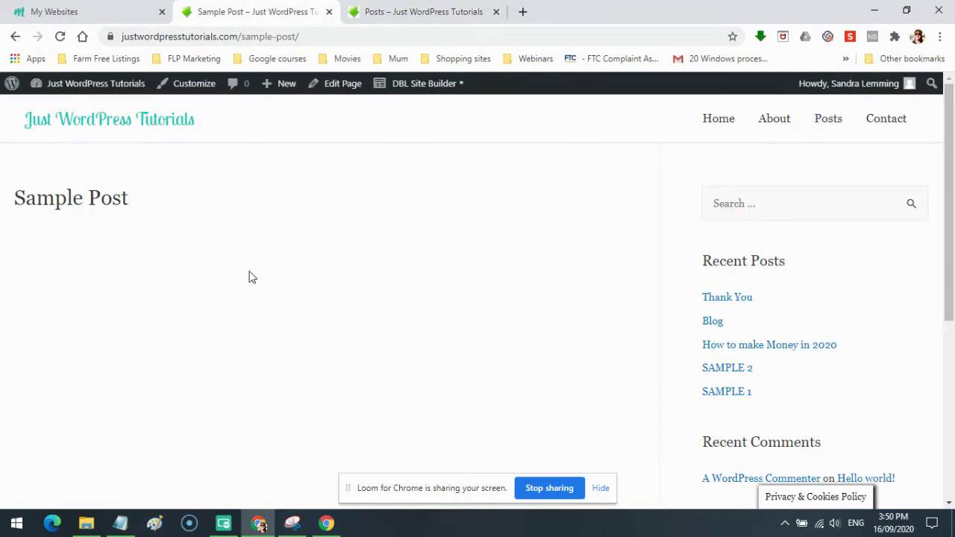
click(448, 15)
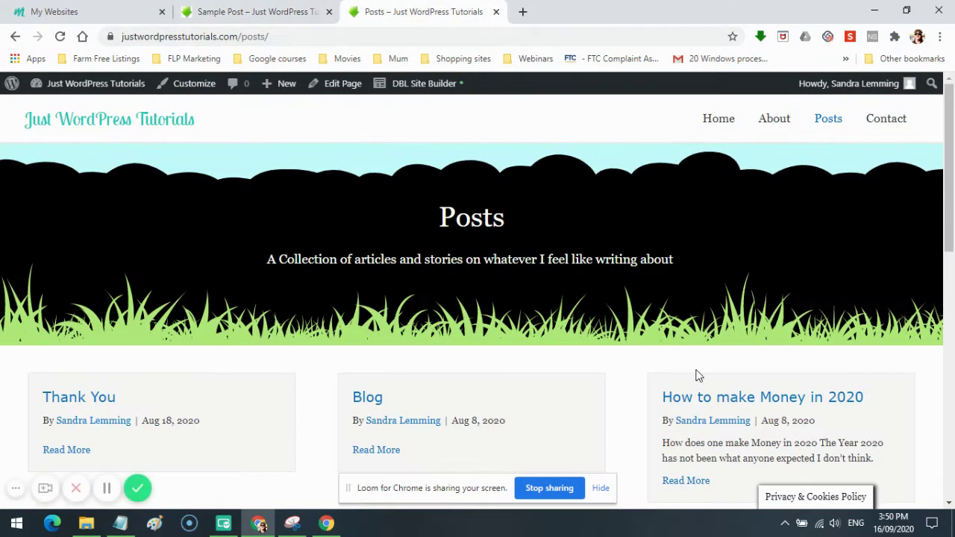
click(272, 14)
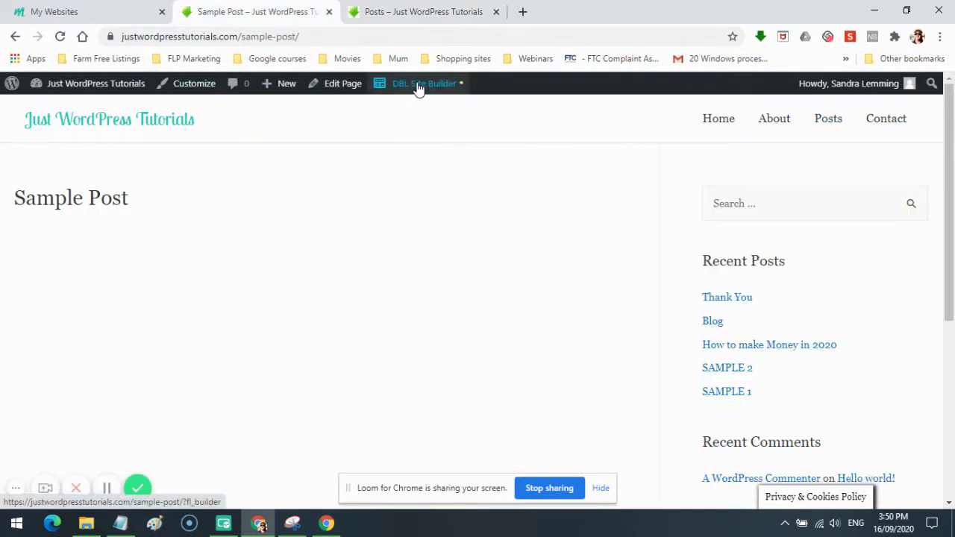
Open the Sample Post page for editing and set its Astra sidebar option to No Sidebar.
click(347, 88)
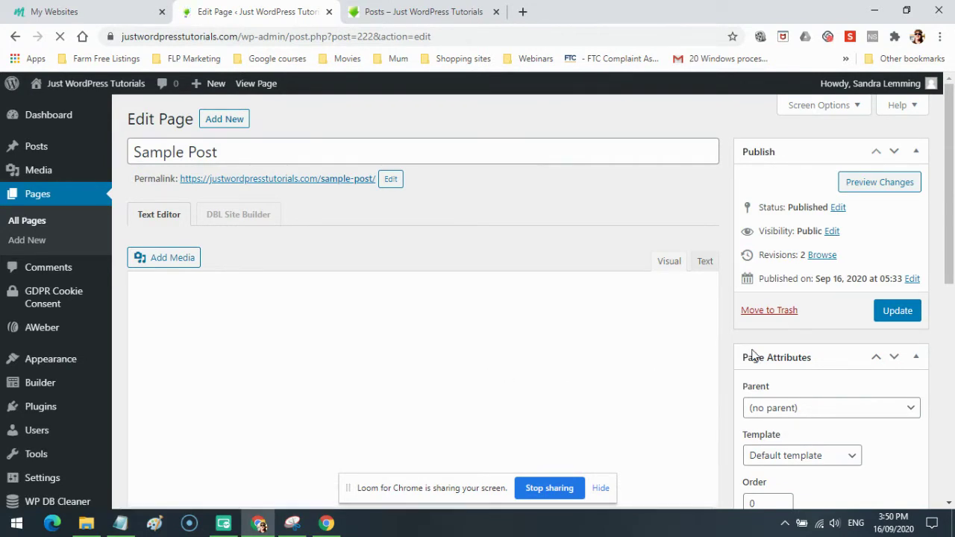
scroll(932, 336, down, 2)
scroll(931, 336, down, 5)
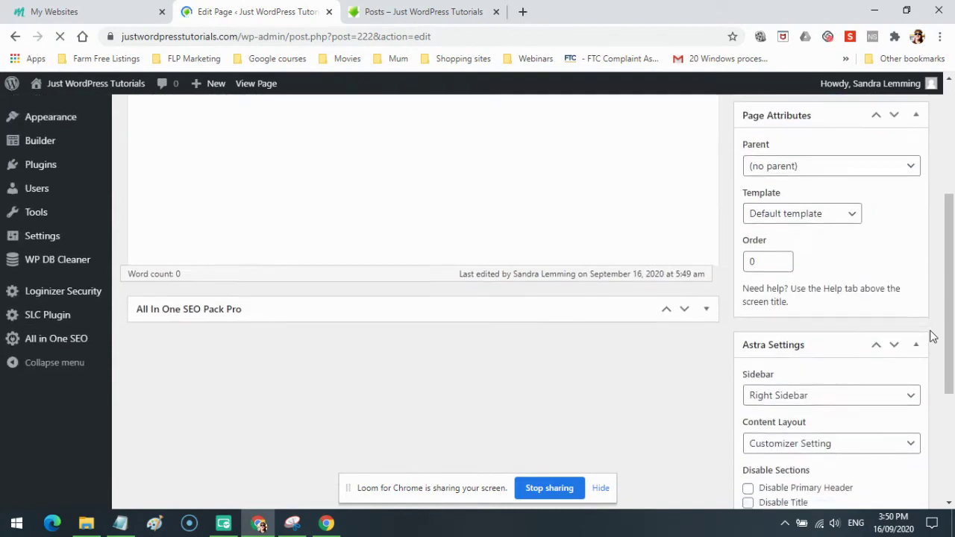
scroll(908, 174, down, 4)
scroll(919, 214, up, 3)
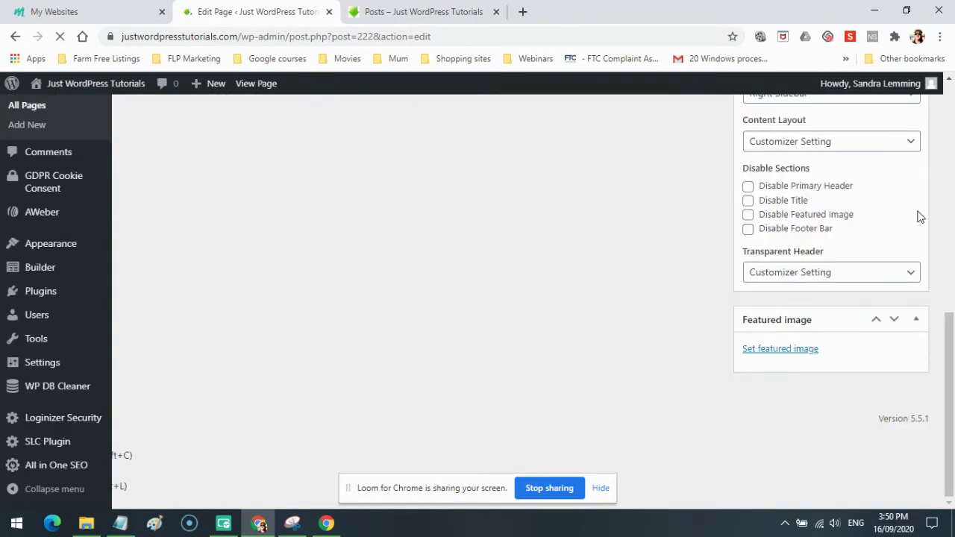
scroll(932, 198, up, 4)
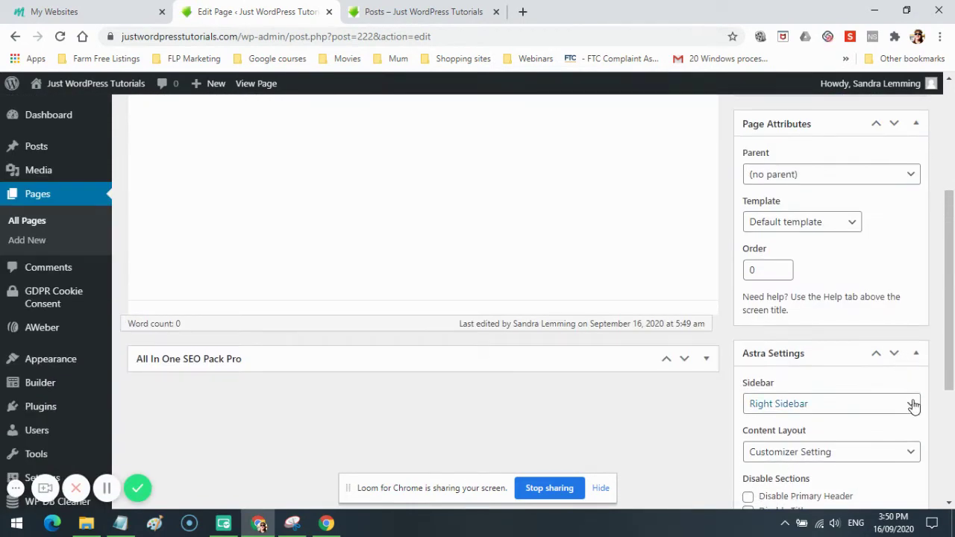
click(912, 403)
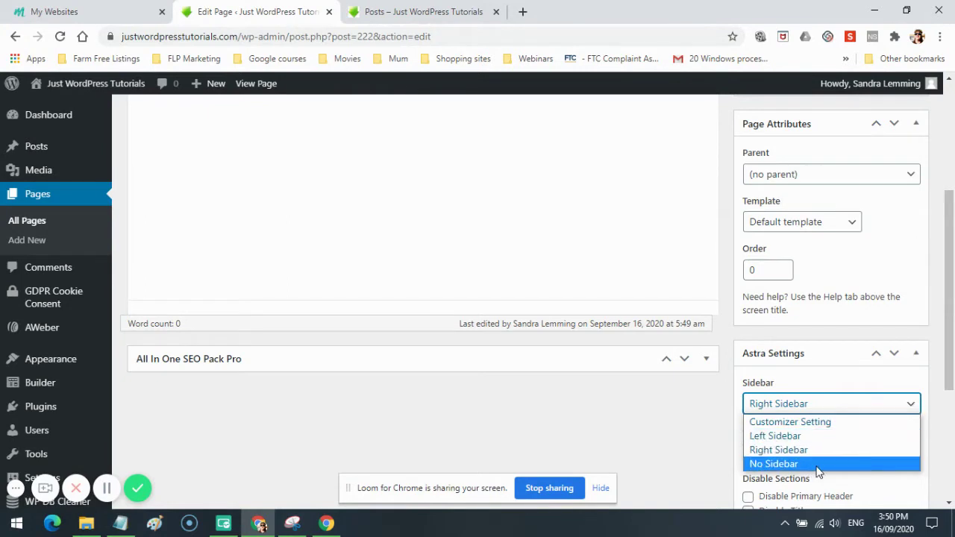
click(824, 464)
Set the content layout to Full Width / Stretched, disable the page title, and update the page.
scroll(860, 465, down, 1)
scroll(860, 465, down, 2)
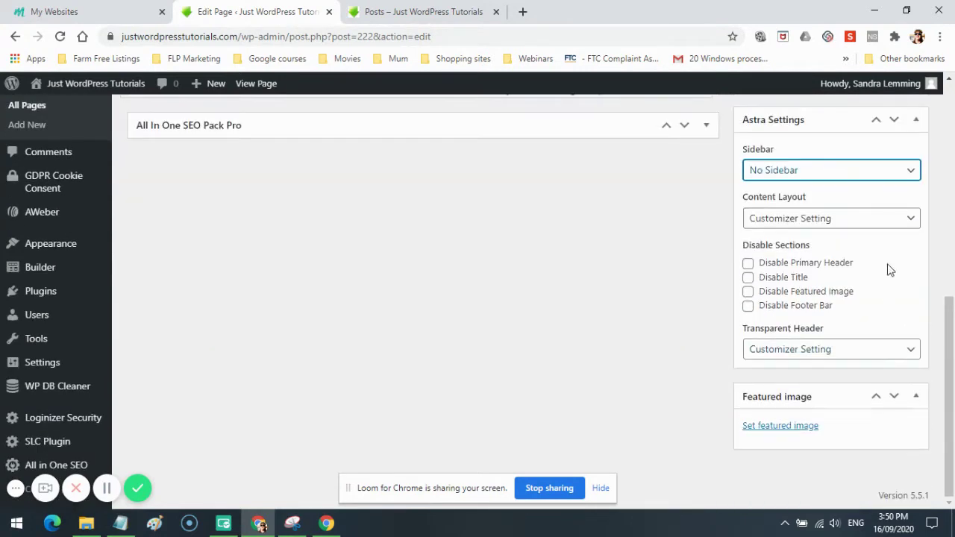
click(907, 218)
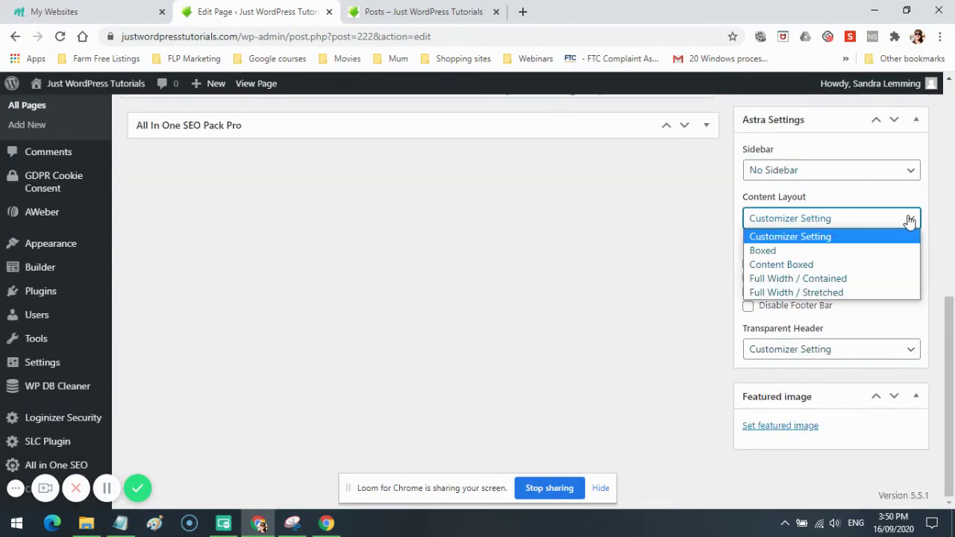
click(851, 293)
click(748, 276)
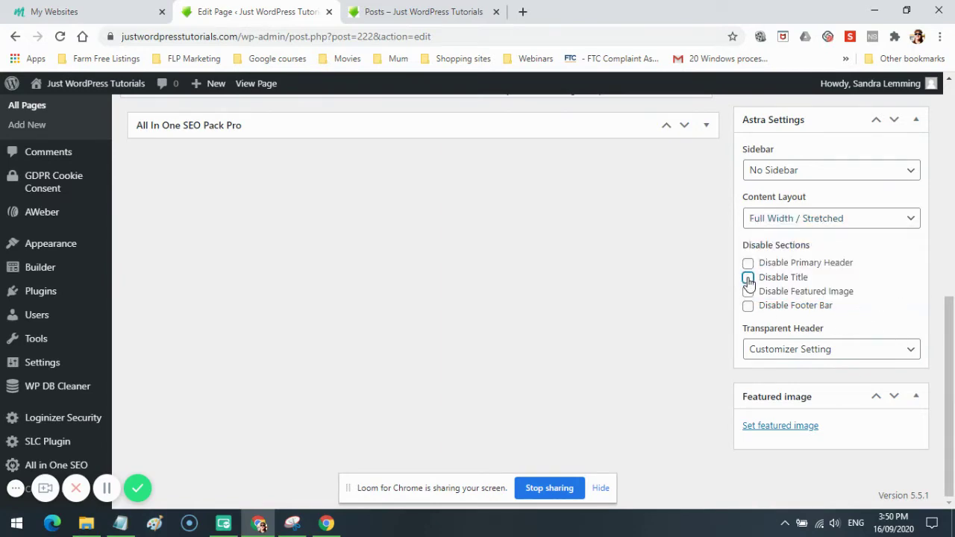
scroll(838, 423, up, 7)
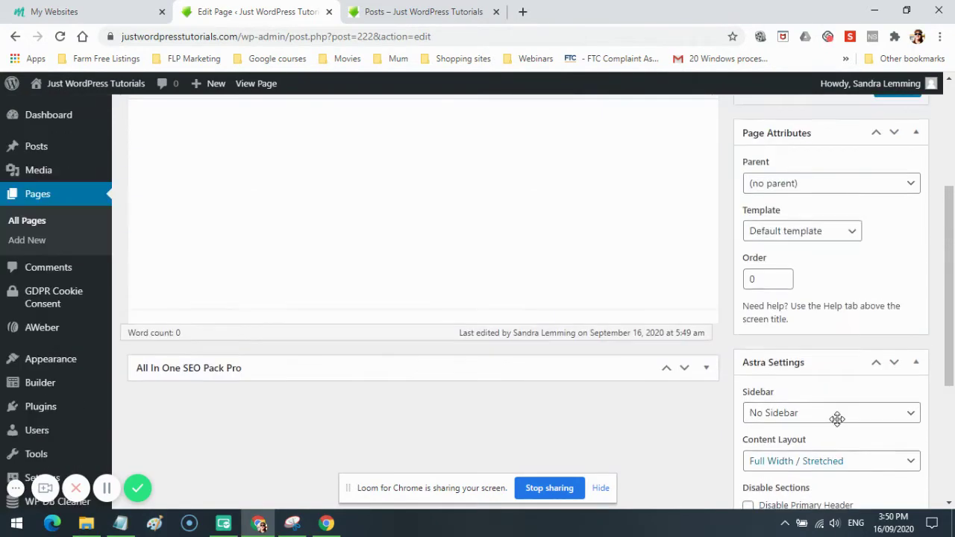
click(899, 312)
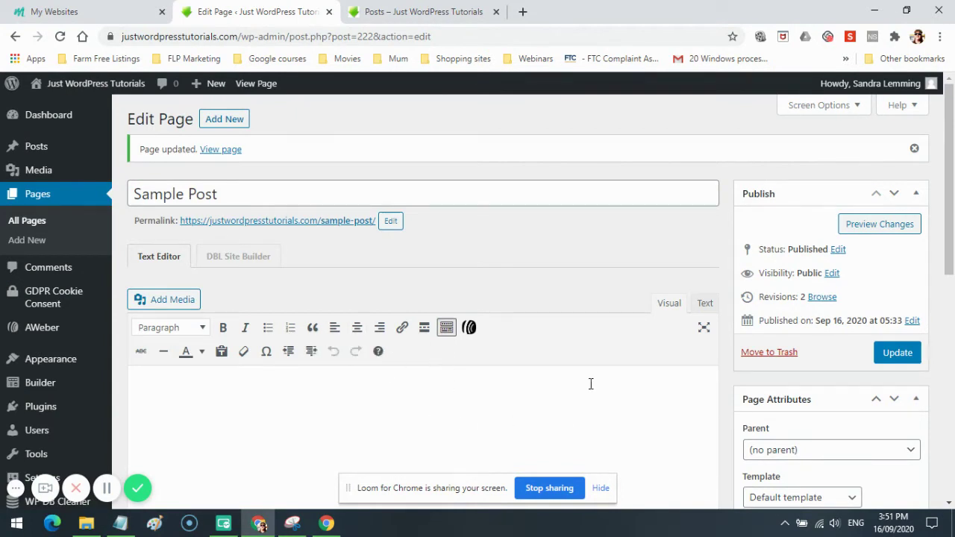
View the updated Sample Post page and open it in the DBL Site Builder.
mouse_move(47, 411)
click(258, 86)
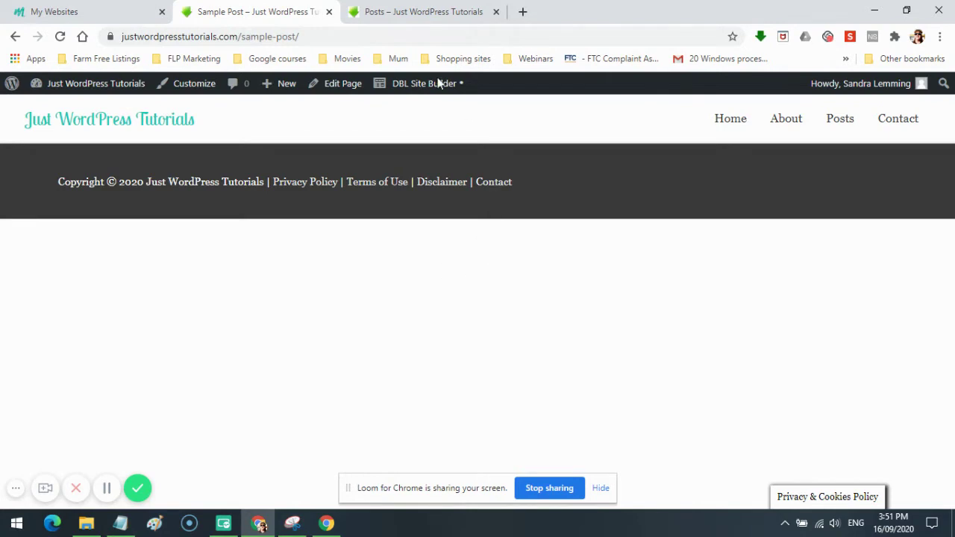
click(436, 89)
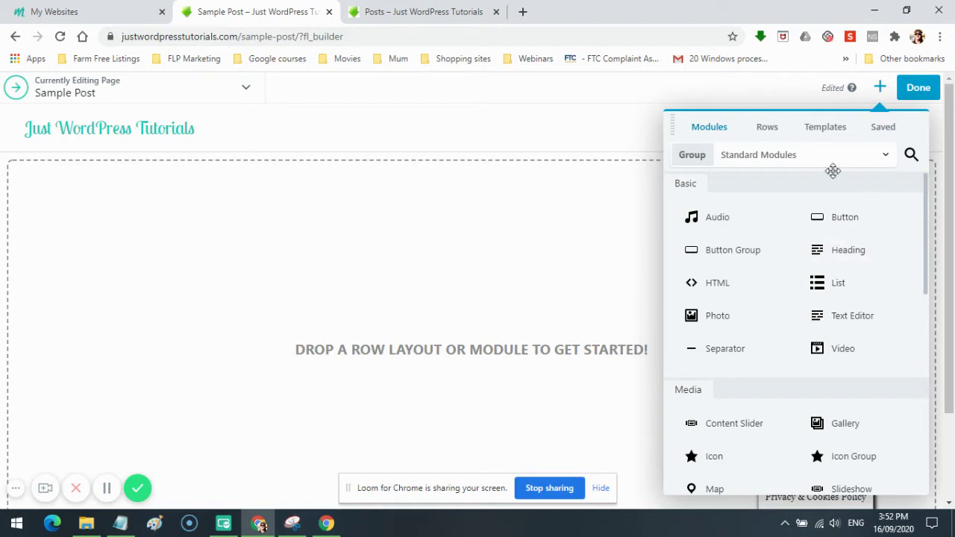
Apply the Blog Grid template from the Content Pages group to the Sample Post page.
click(828, 127)
click(902, 157)
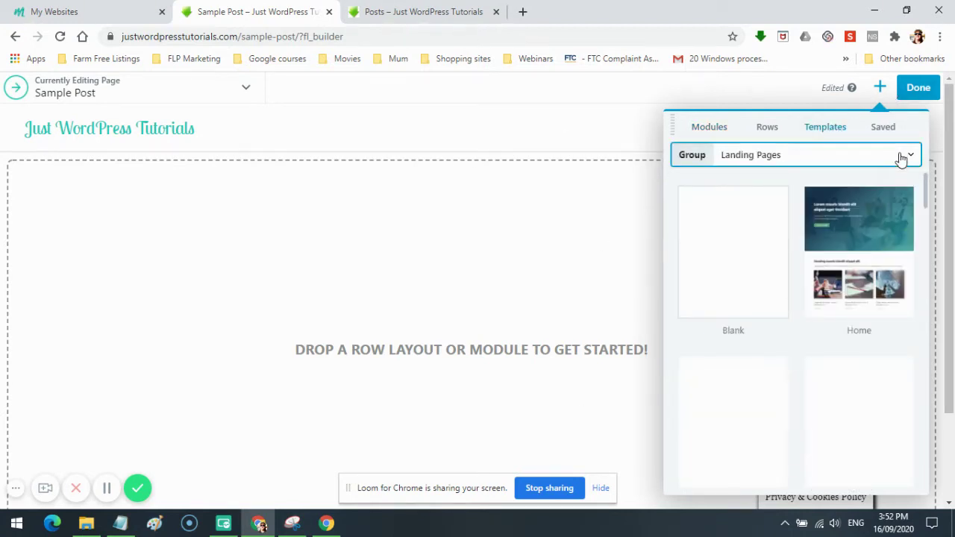
click(740, 220)
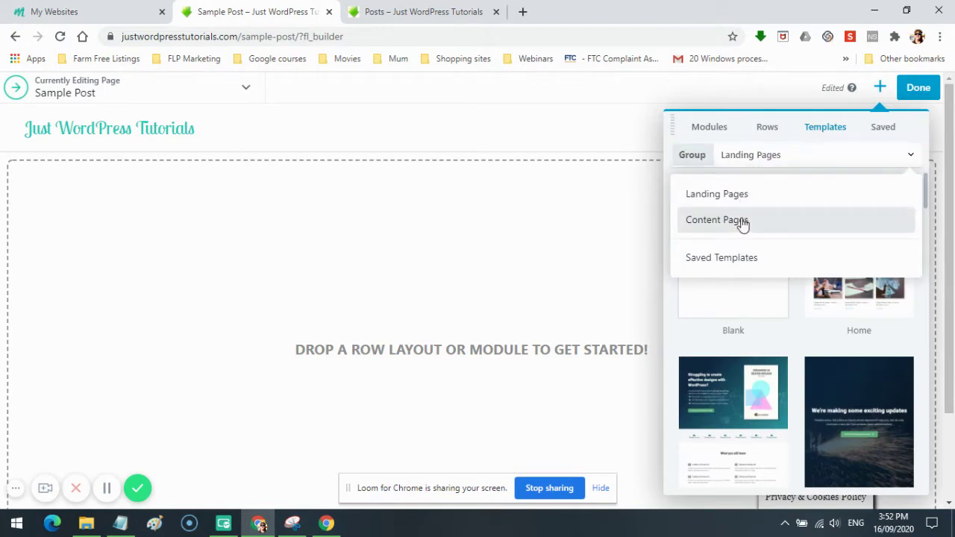
scroll(736, 293, down, 10)
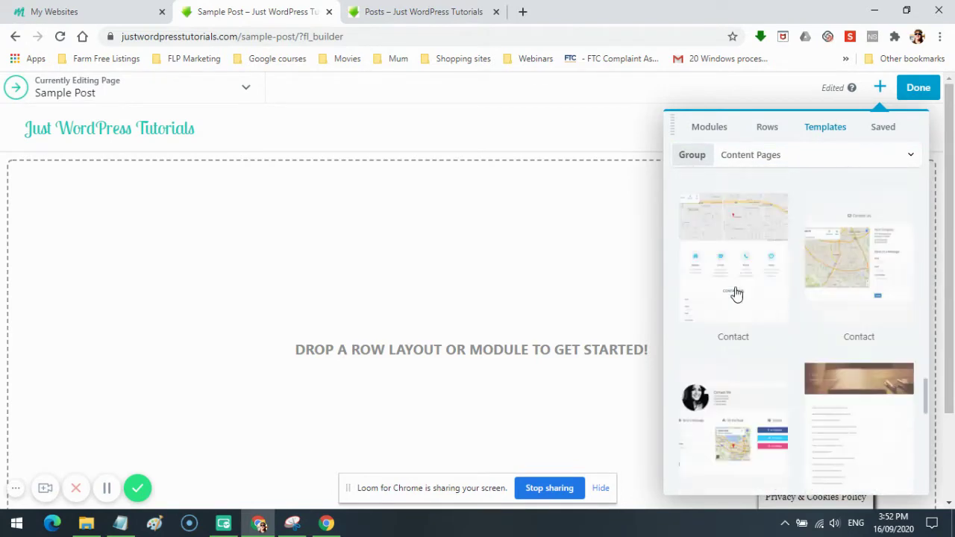
scroll(736, 293, down, 5)
scroll(735, 292, up, 4)
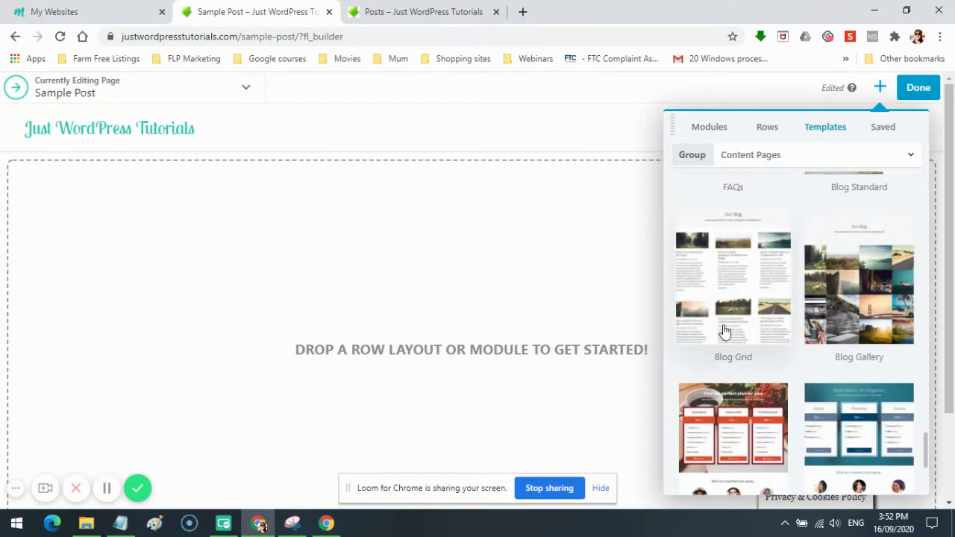
scroll(871, 330, down, 2)
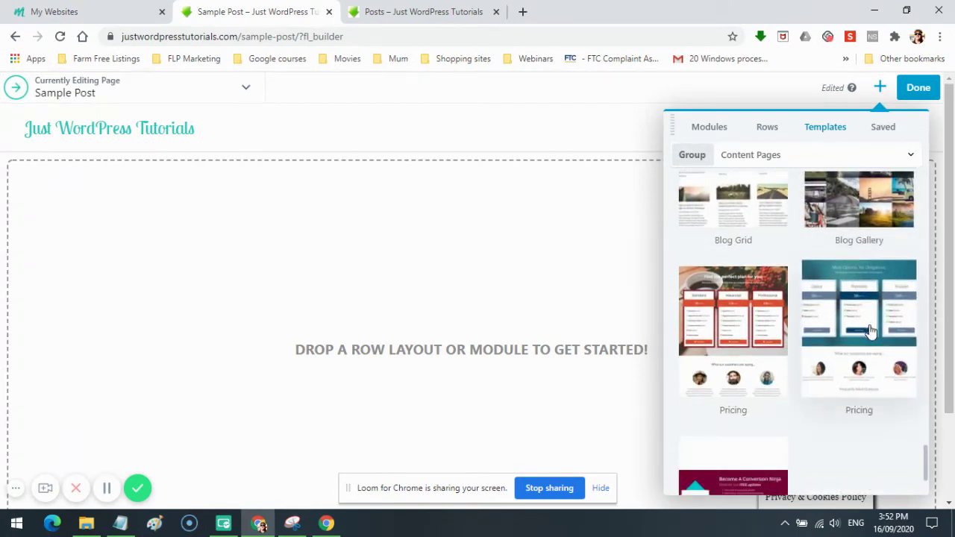
scroll(871, 331, up, 2)
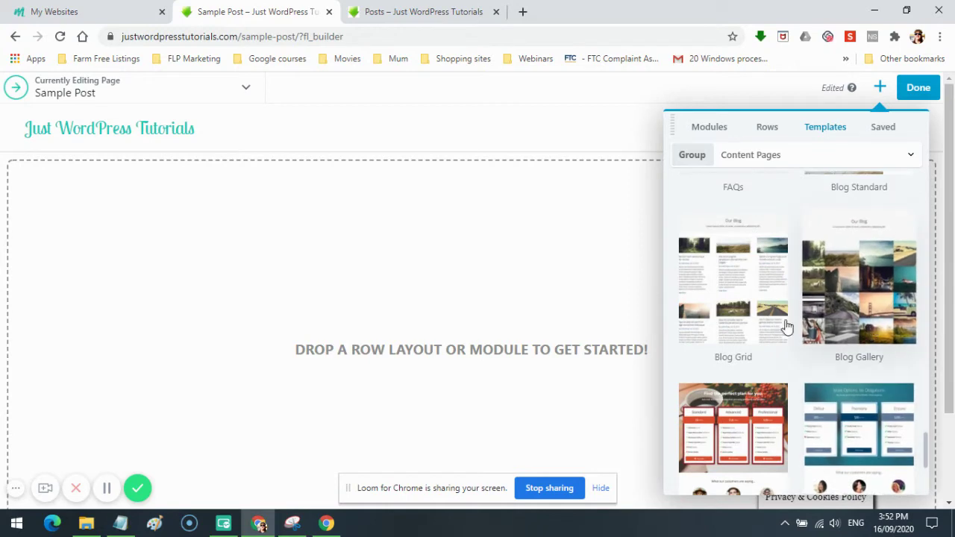
click(726, 319)
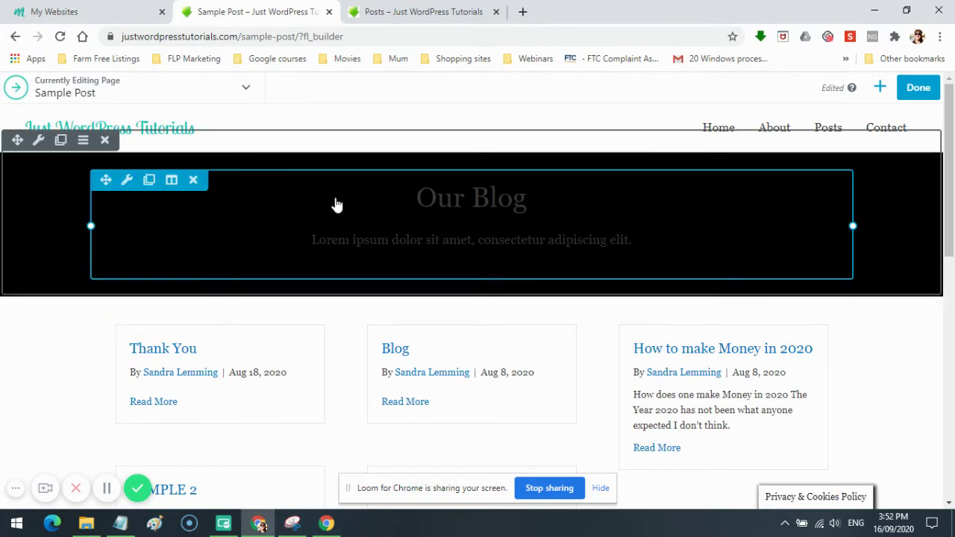
Open the settings of the Our Blog header row and clear its black background color.
click(39, 141)
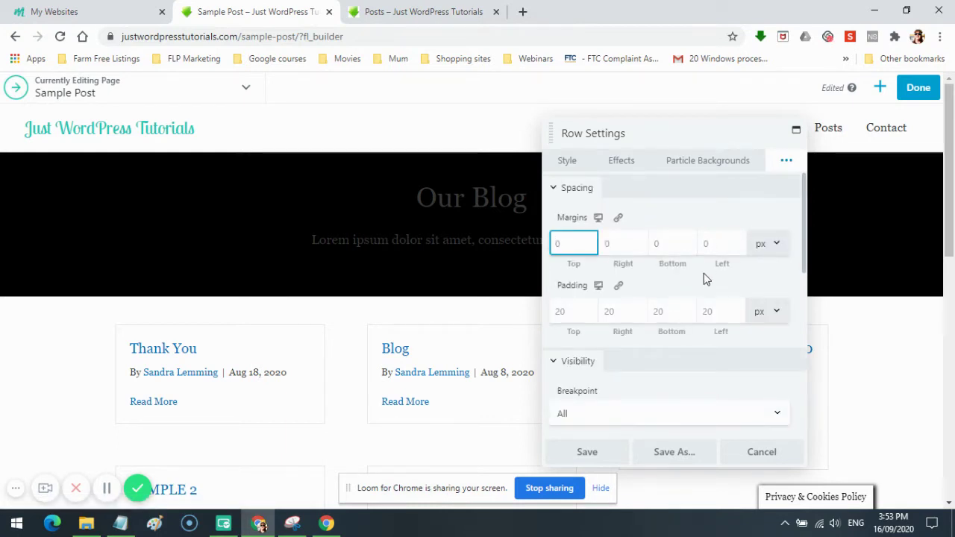
scroll(704, 273, down, 8)
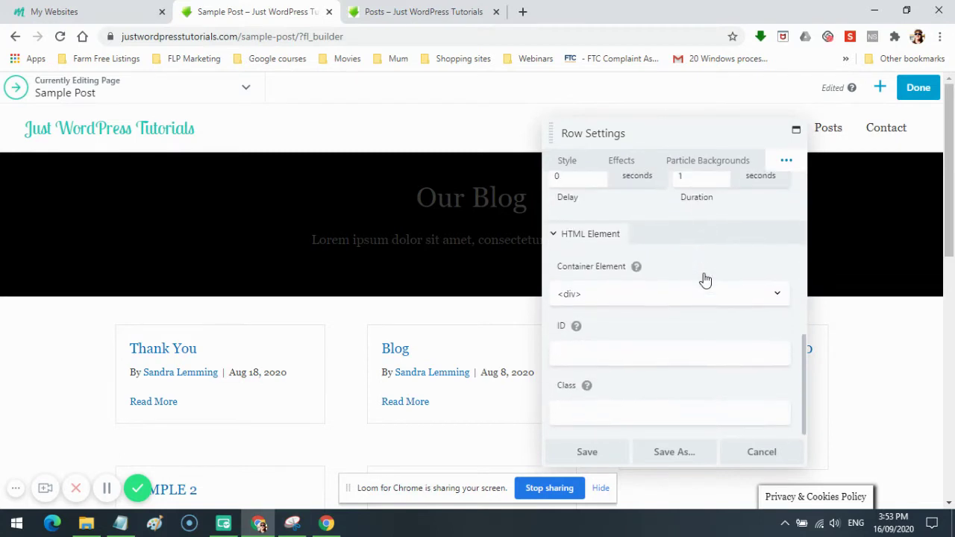
click(569, 162)
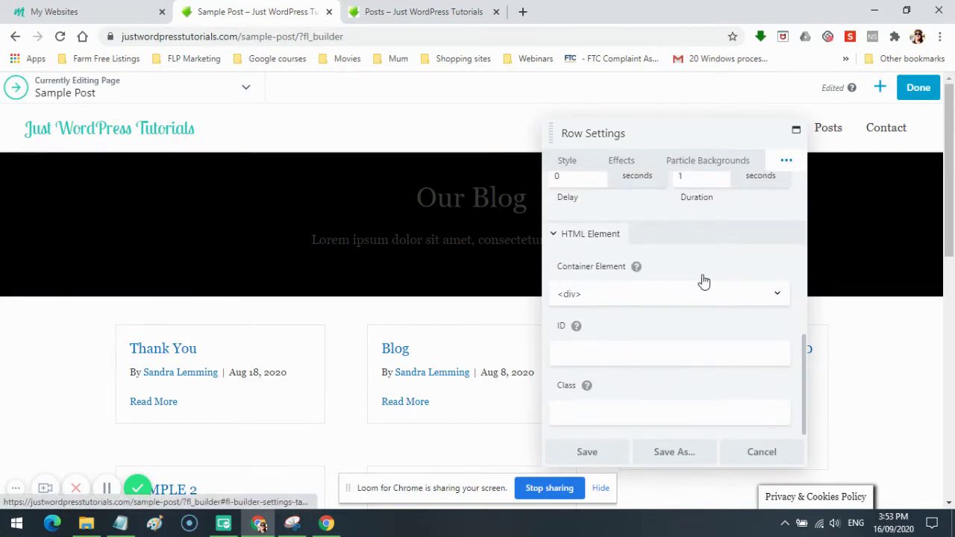
scroll(705, 295, down, 3)
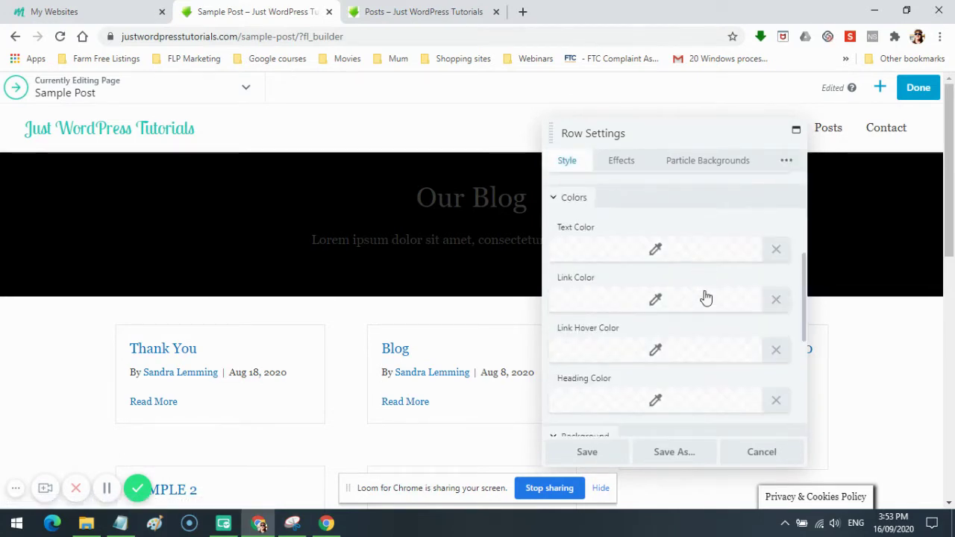
scroll(705, 296, up, 3)
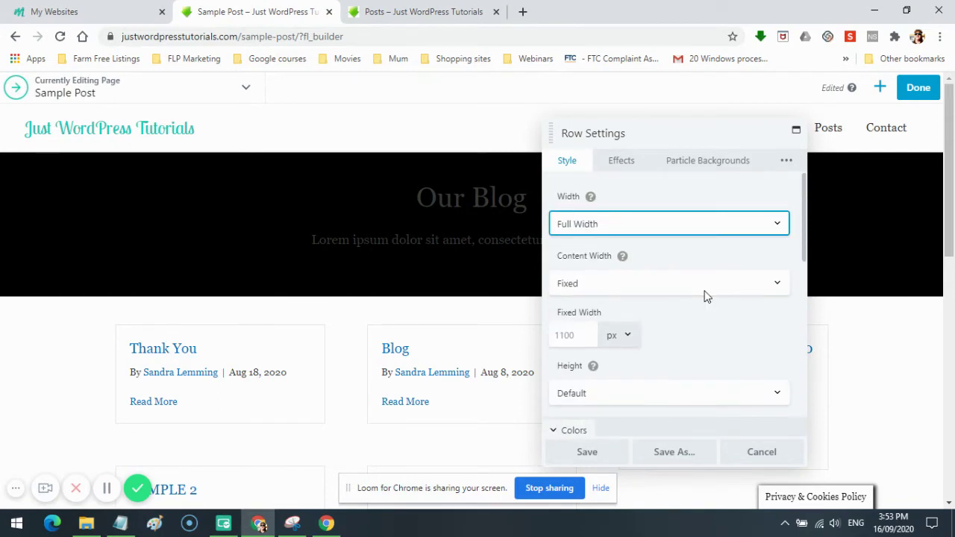
scroll(705, 296, down, 6)
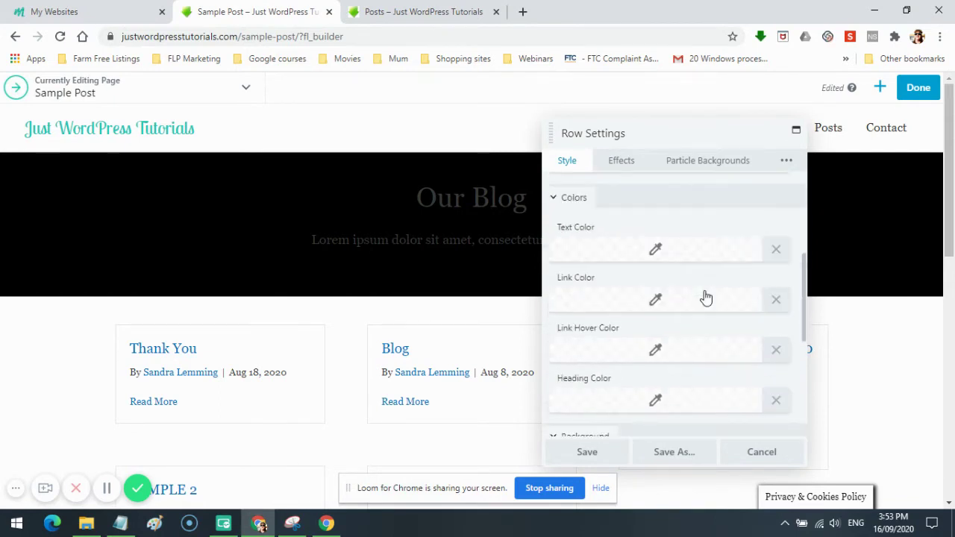
scroll(705, 297, down, 1)
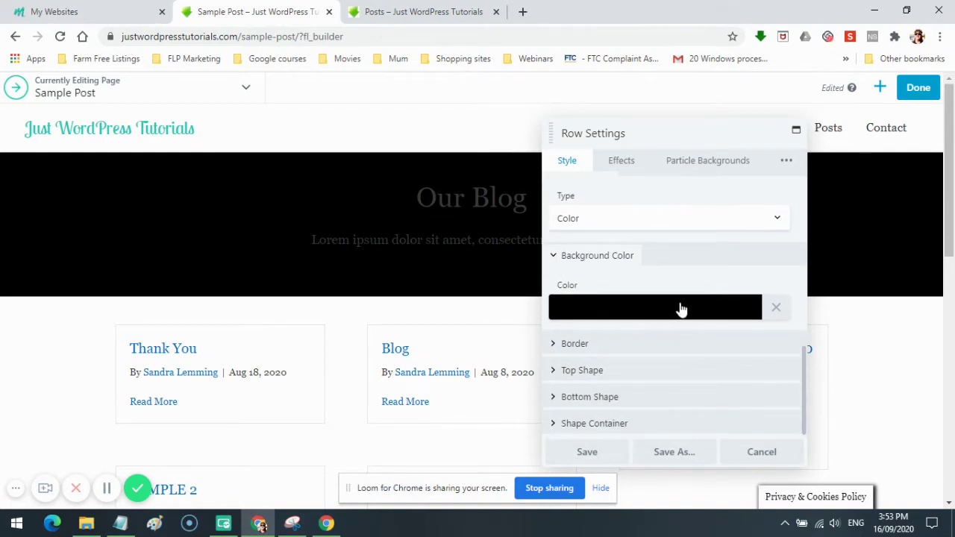
click(682, 310)
click(681, 310)
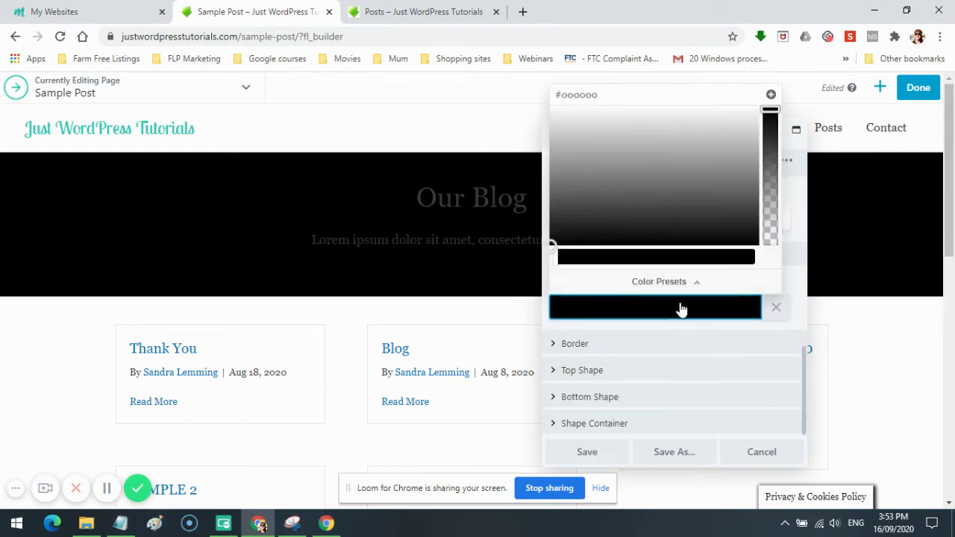
click(777, 310)
click(776, 308)
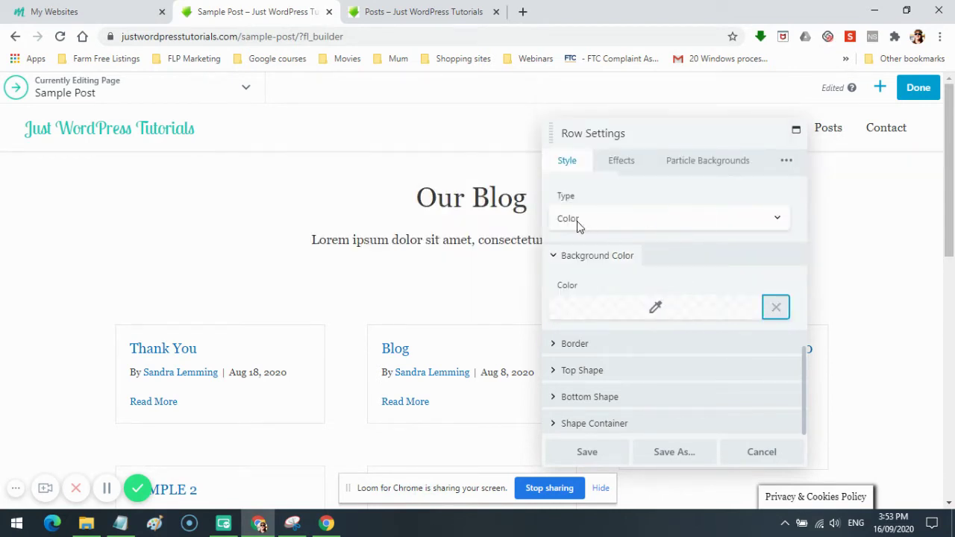
click(778, 218)
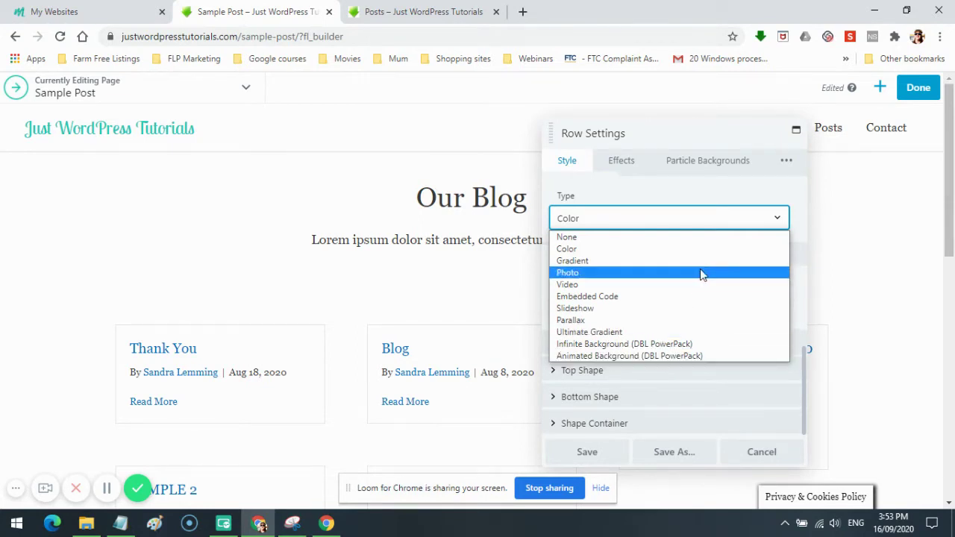
click(601, 249)
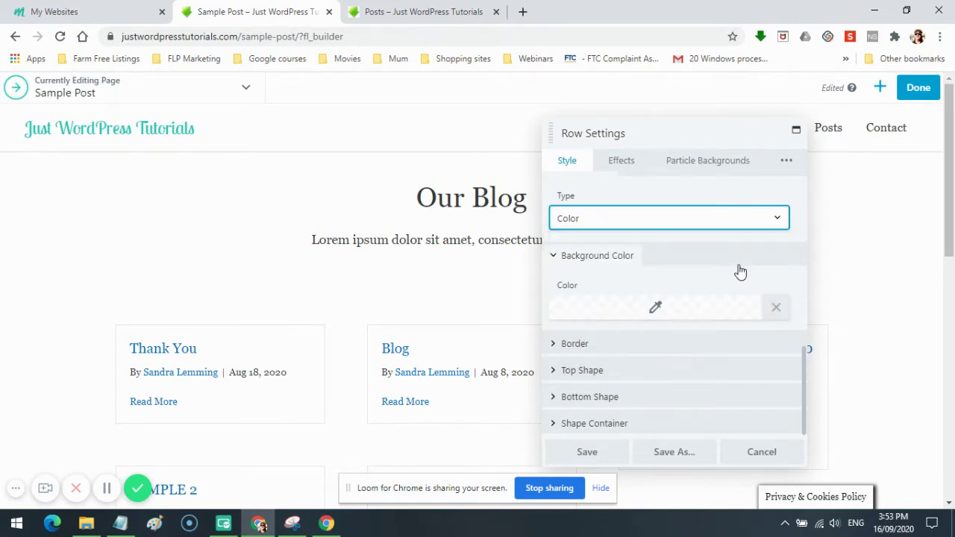
click(654, 306)
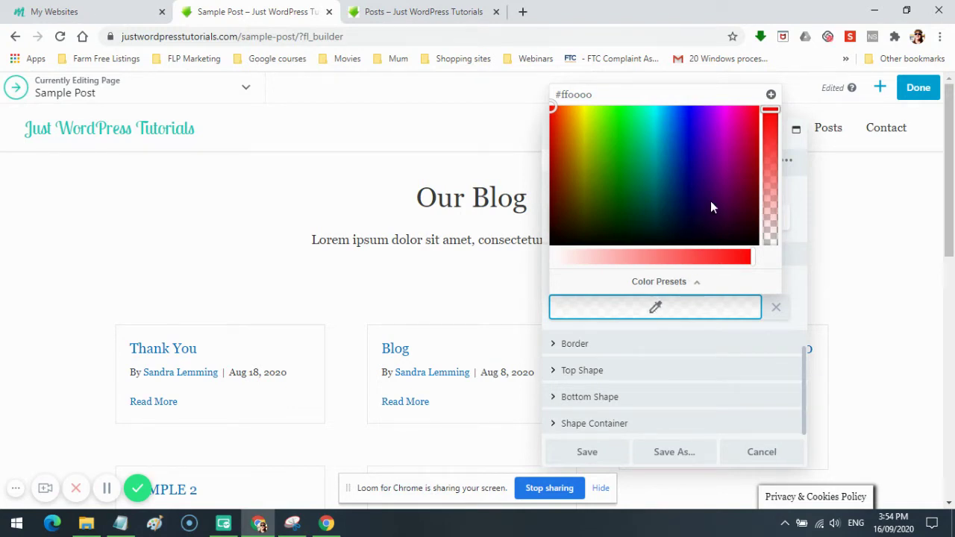
click(771, 95)
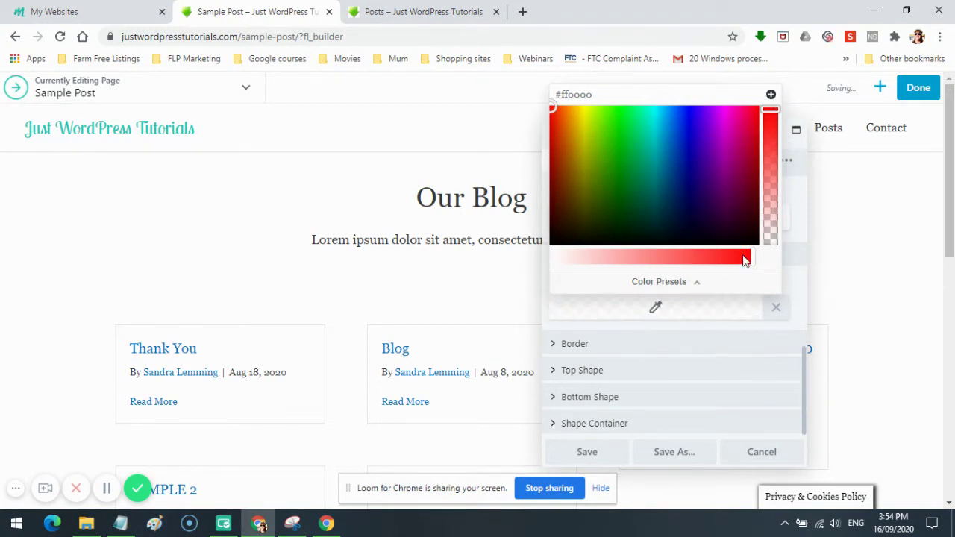
click(775, 307)
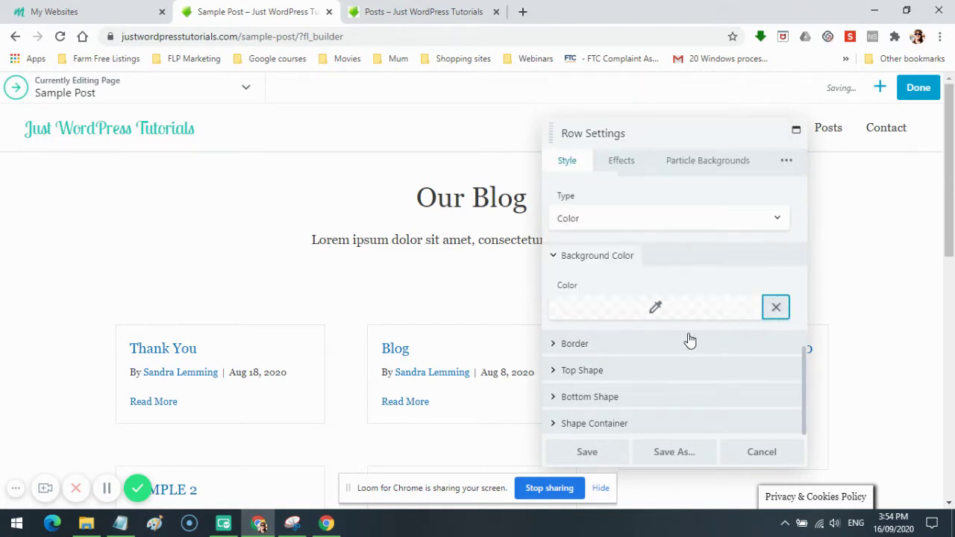
Set the header row's background type to Gradient, with #6d5500 as the first color and #00d4e8 as the second.
click(776, 218)
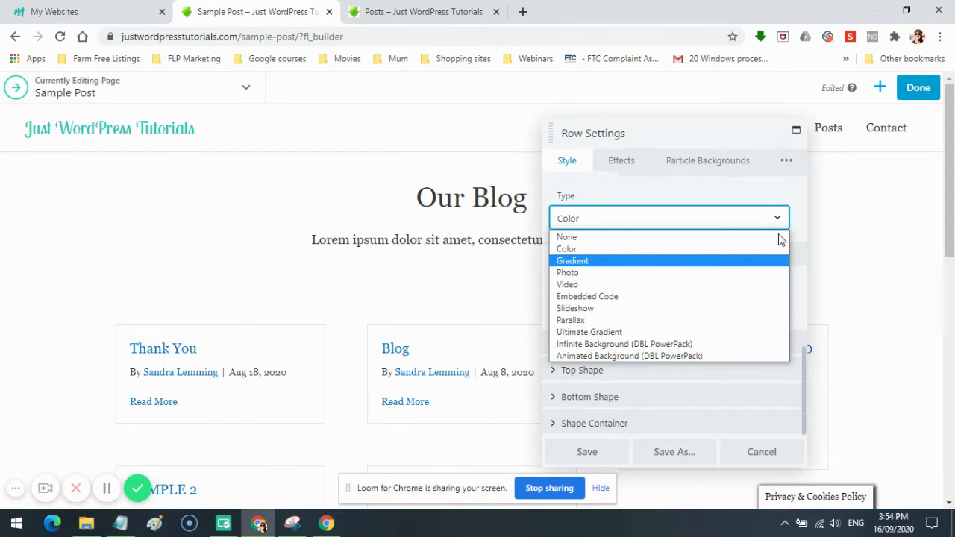
click(733, 260)
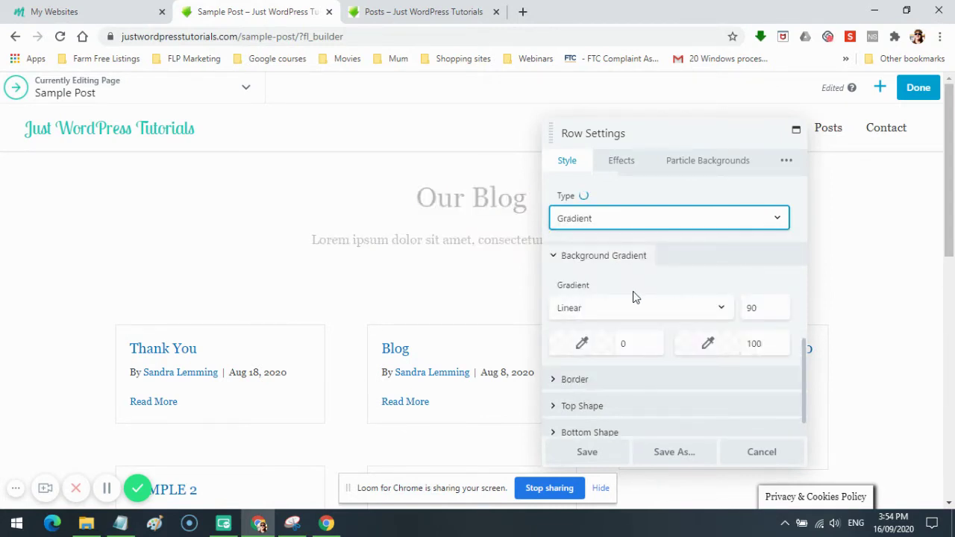
click(583, 344)
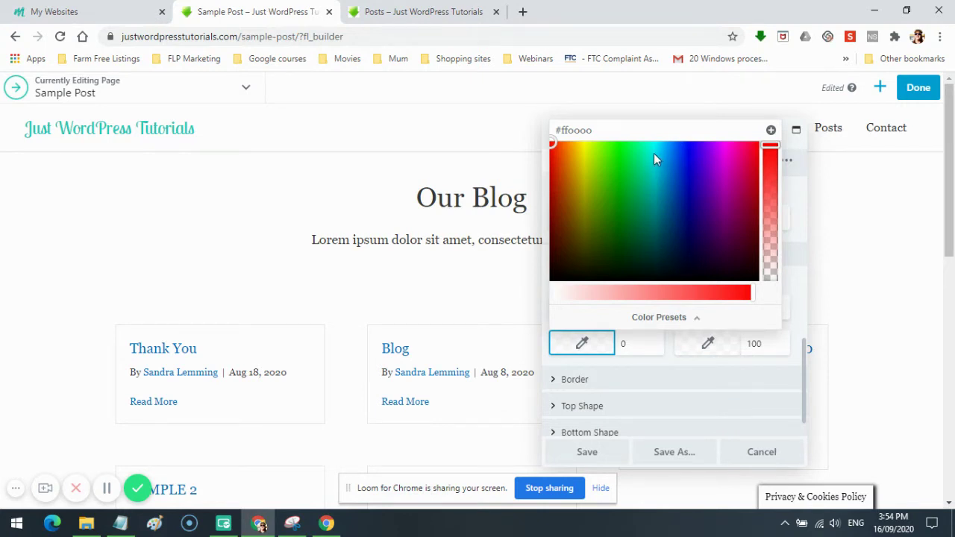
click(578, 222)
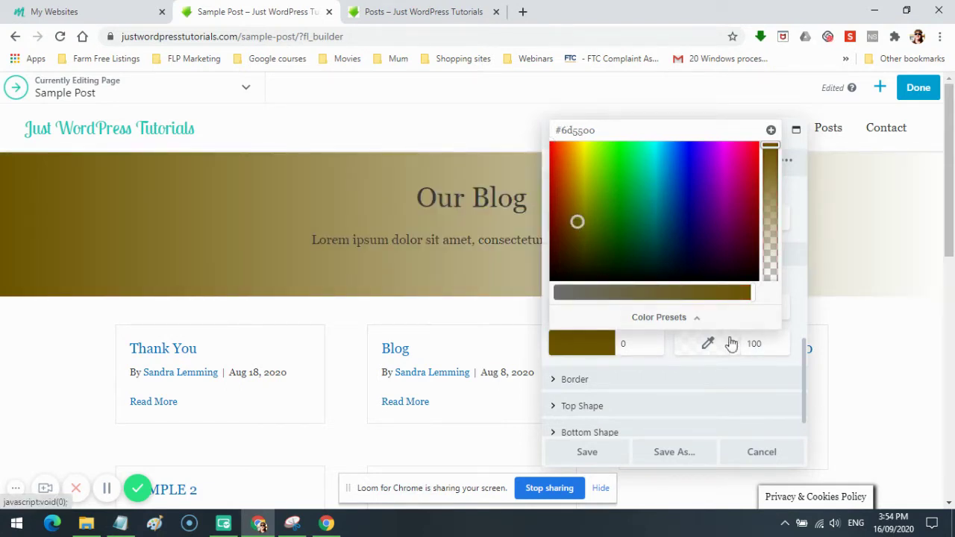
click(709, 346)
click(709, 345)
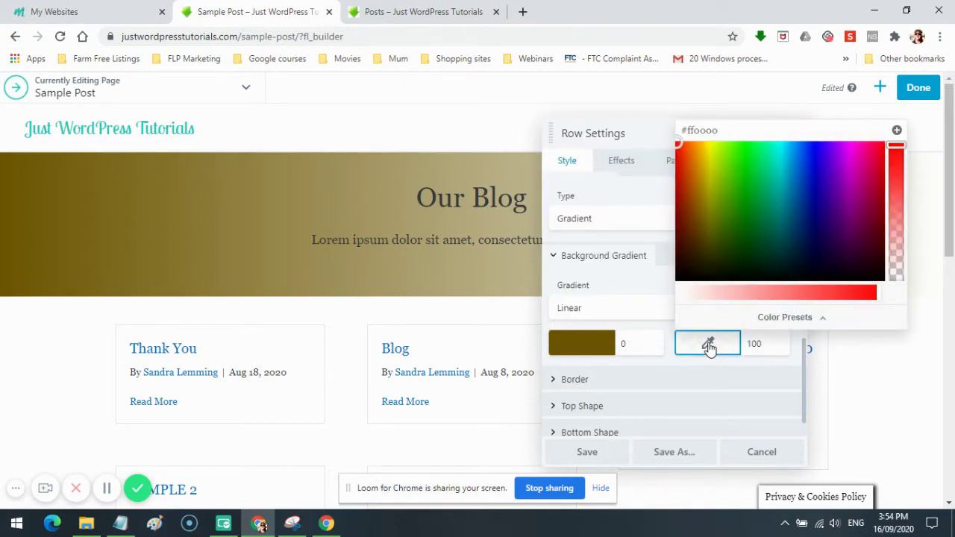
click(783, 155)
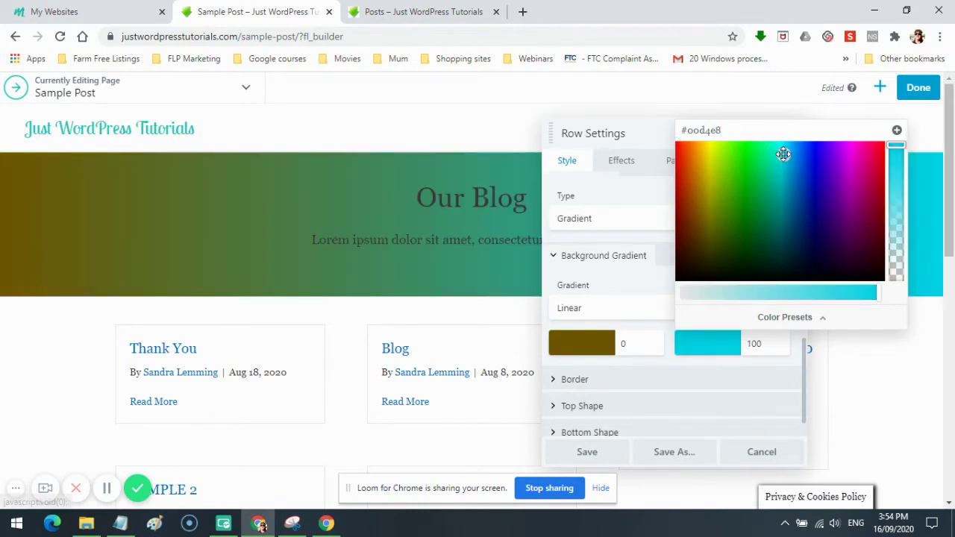
click(652, 334)
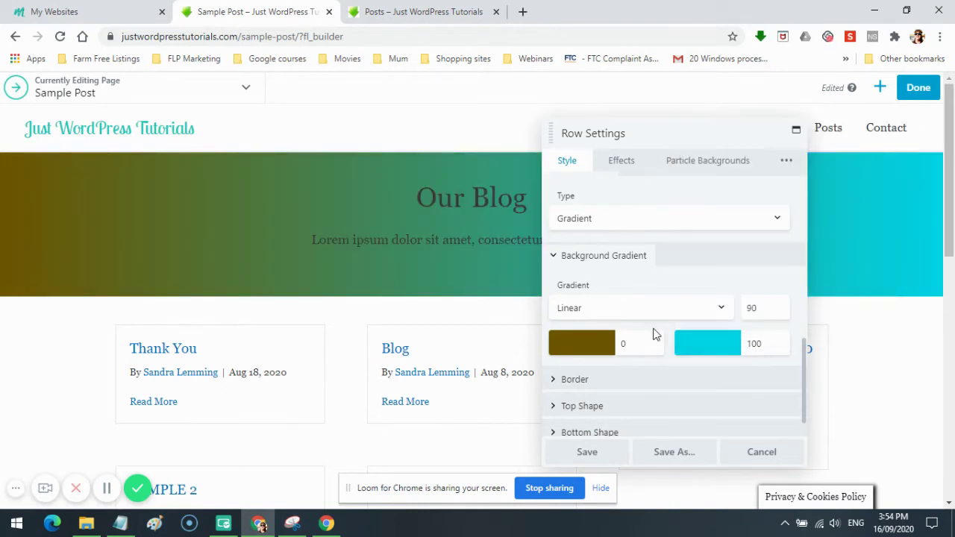
Try the Radial gradient type on the header row's background and return it to Linear.
click(720, 312)
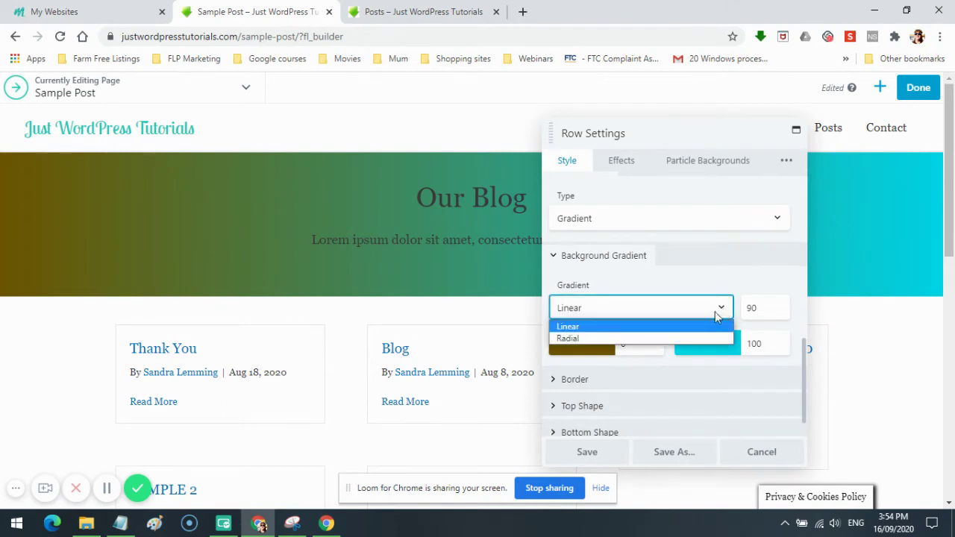
click(640, 337)
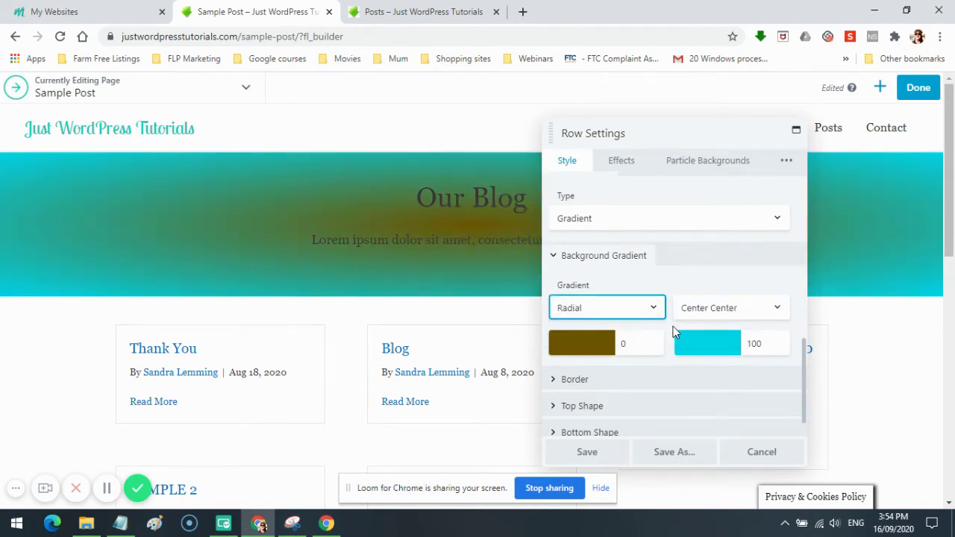
click(656, 310)
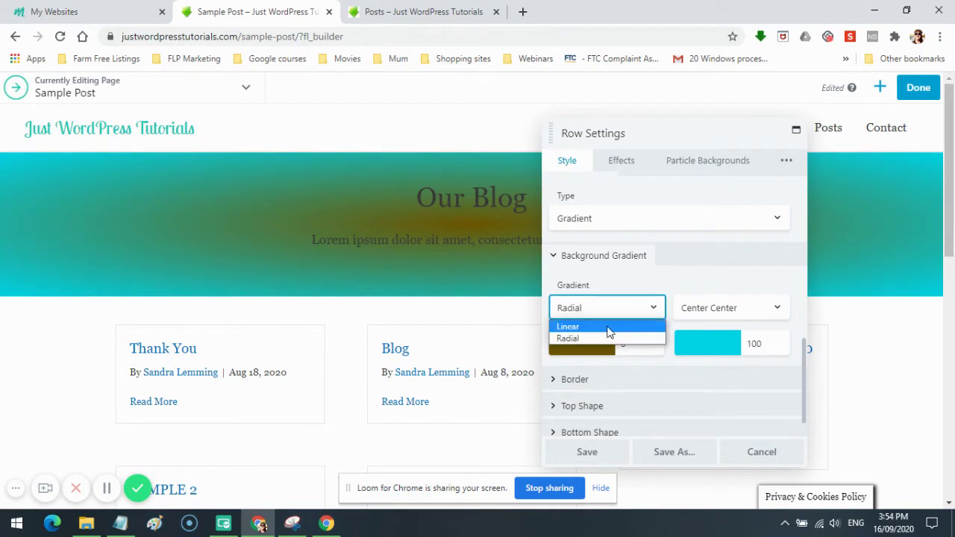
click(610, 329)
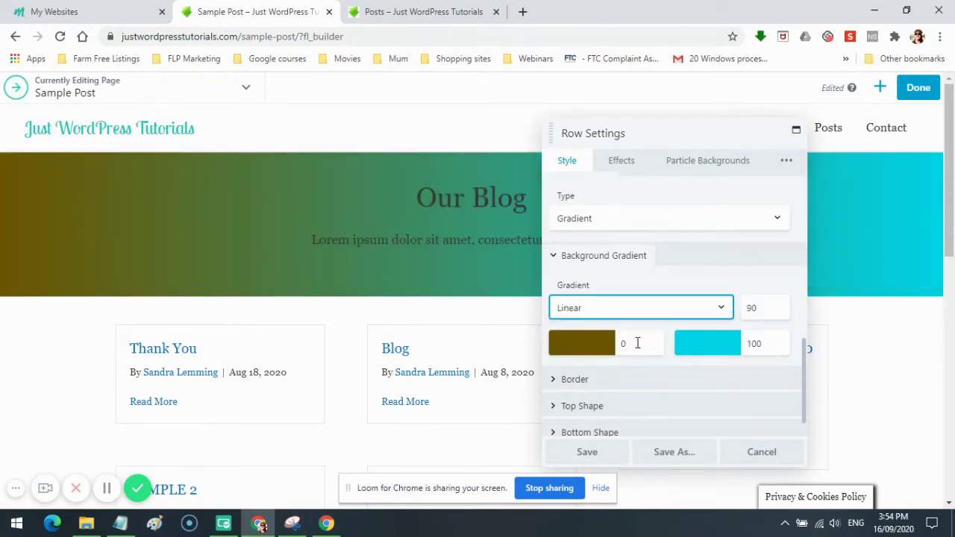
Set the gradient's brown color stop to 5 and the linear gradient angle to 360.
click(637, 343)
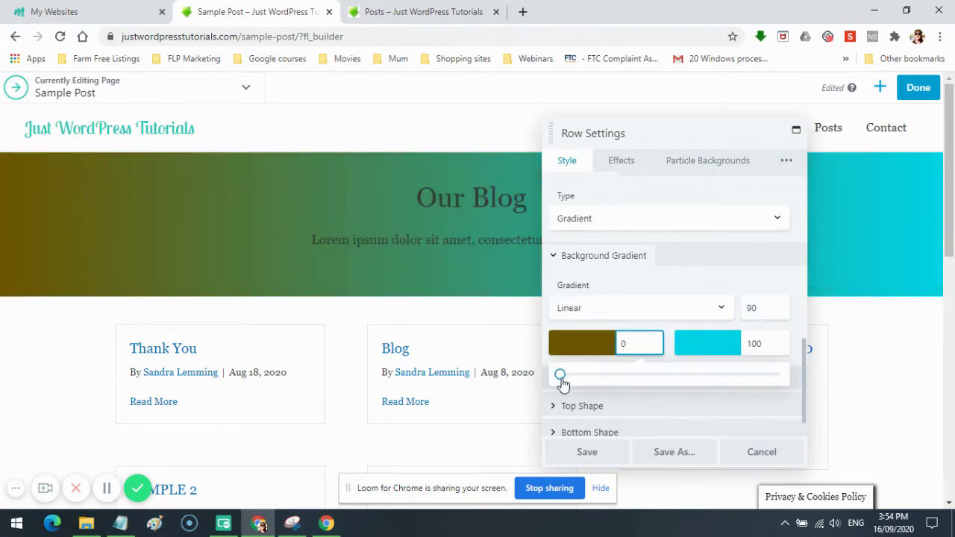
mouse_move(562, 379)
mouse_down()
mouse_move(772, 380)
mouse_move(575, 367)
mouse_move(588, 378)
mouse_move(573, 378)
mouse_up()
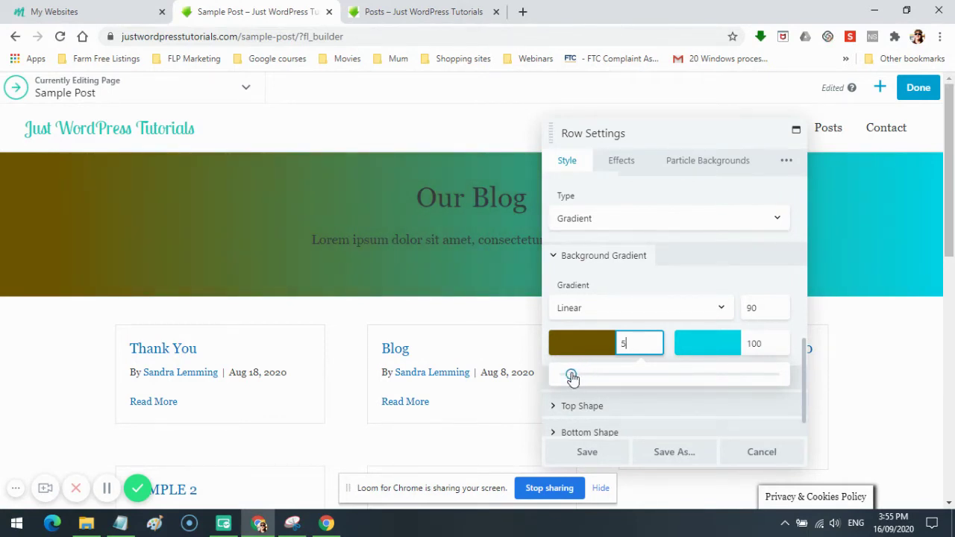
click(765, 307)
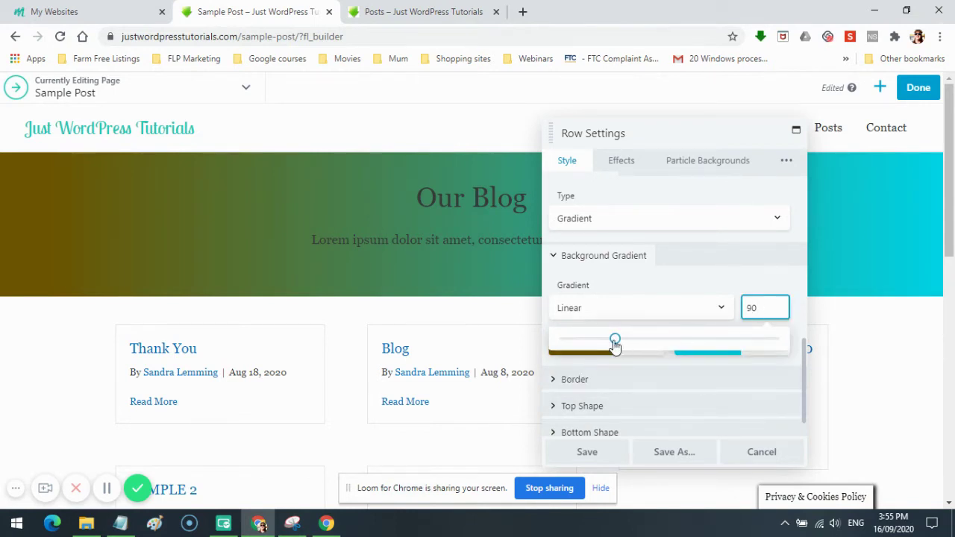
drag(617, 339, 770, 348)
drag(781, 345, 783, 346)
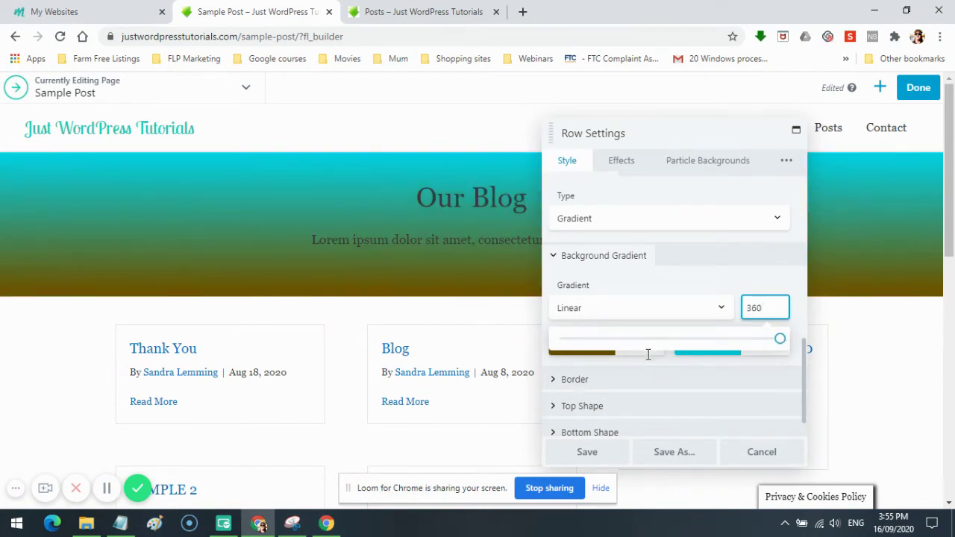
click(673, 364)
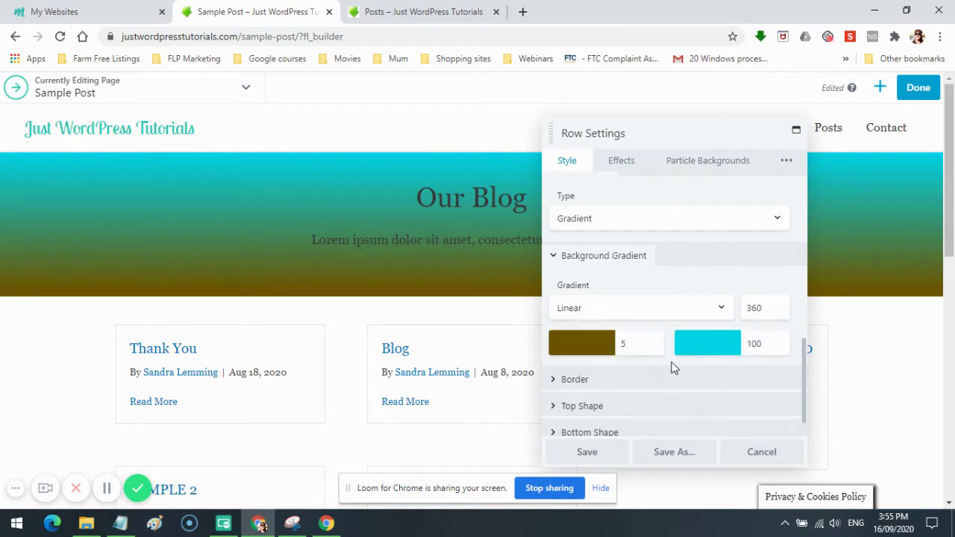
Set the gradient's brown color stop to 8 and its turquoise color stop to 31.
click(636, 343)
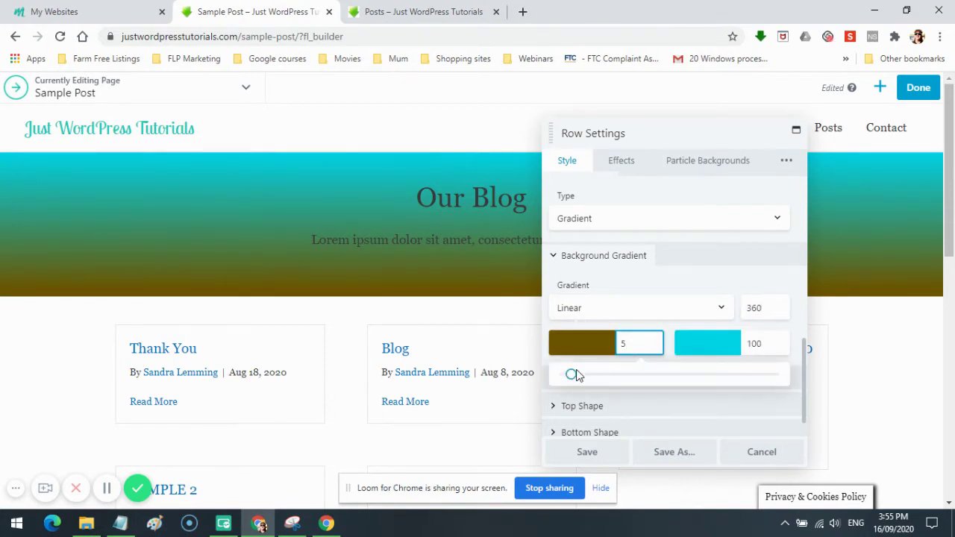
mouse_move(572, 378)
mouse_down()
mouse_move(556, 377)
mouse_move(577, 378)
mouse_up()
click(776, 345)
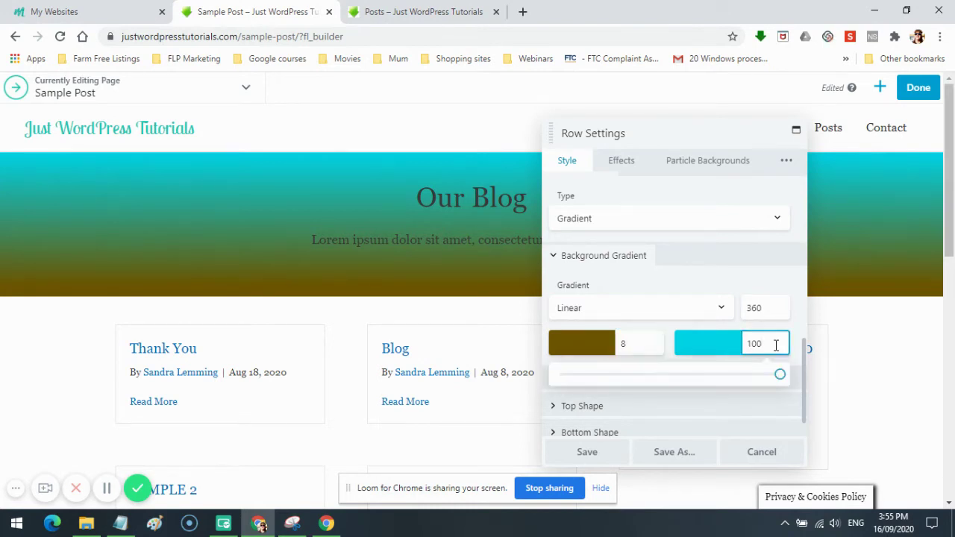
drag(779, 375, 628, 374)
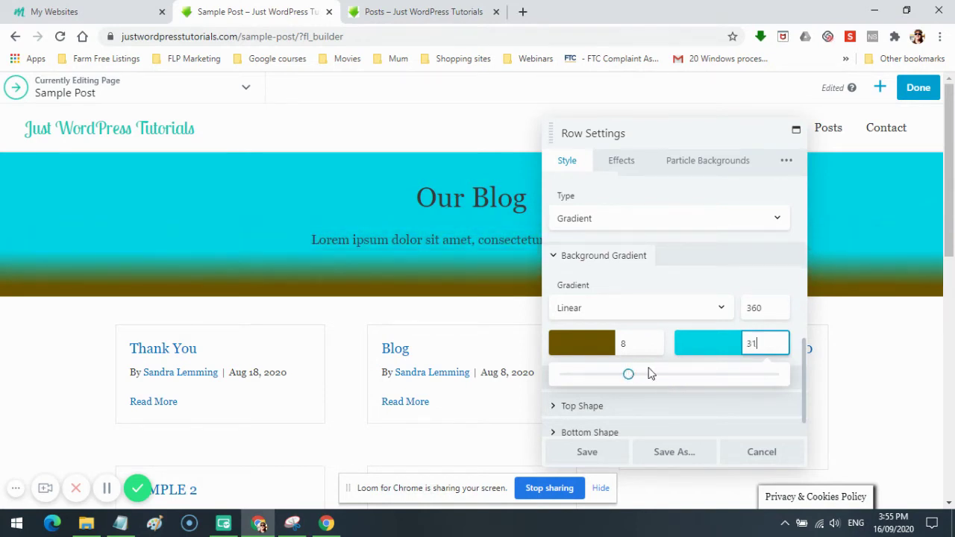
click(732, 279)
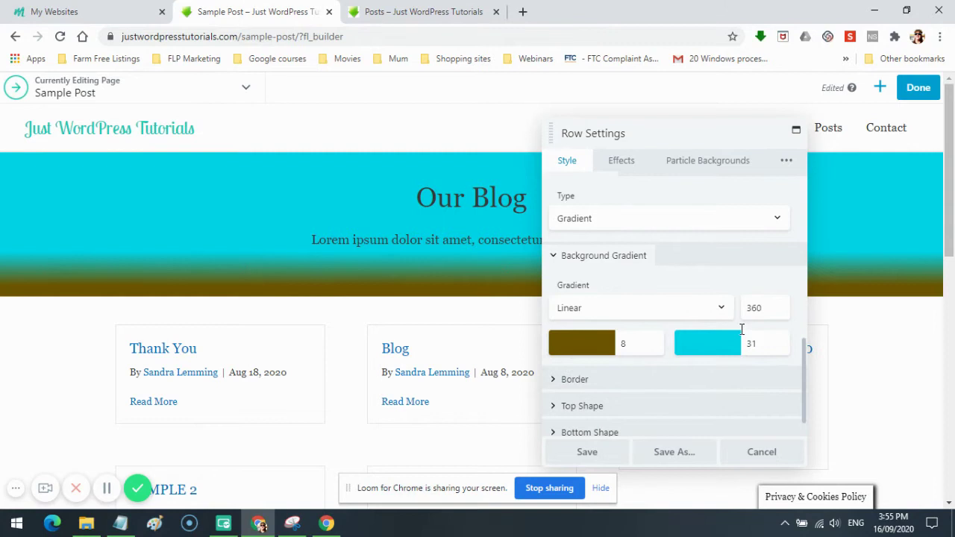
Set the header row's top shape to Waves.
click(673, 407)
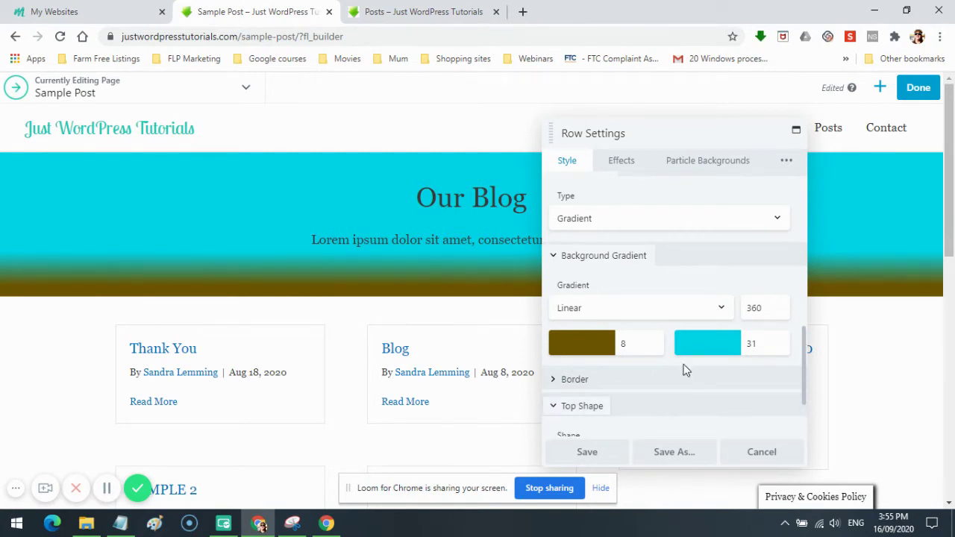
scroll(684, 367, down, 1)
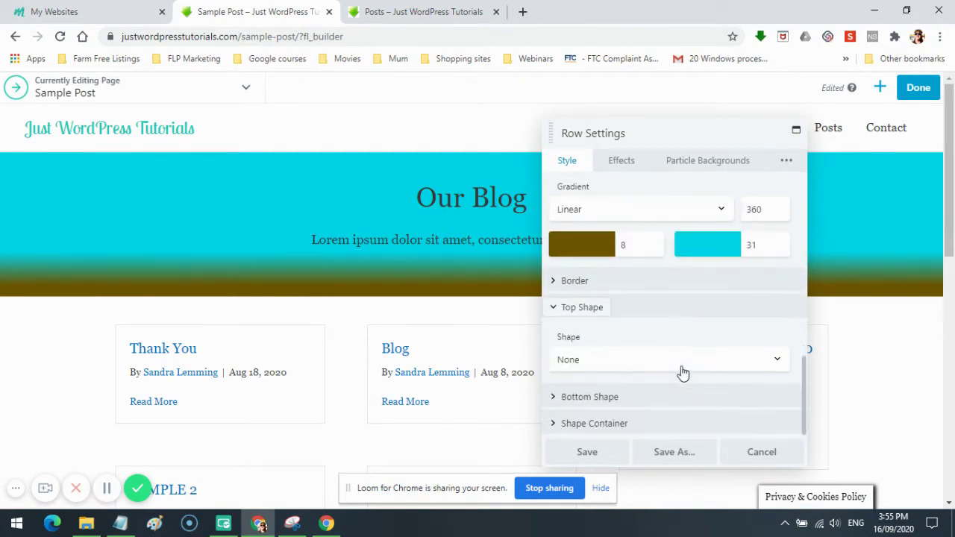
click(778, 361)
click(722, 359)
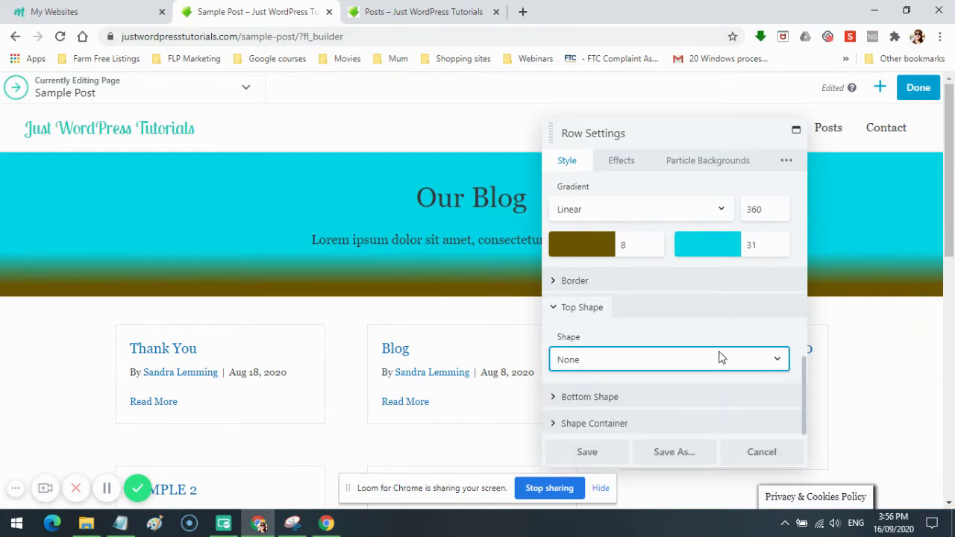
click(779, 359)
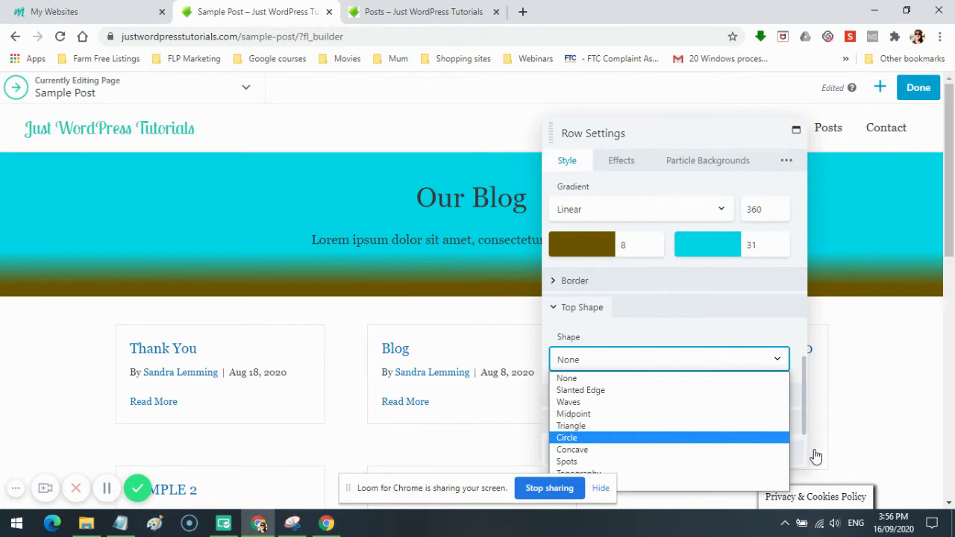
scroll(818, 453, down, 2)
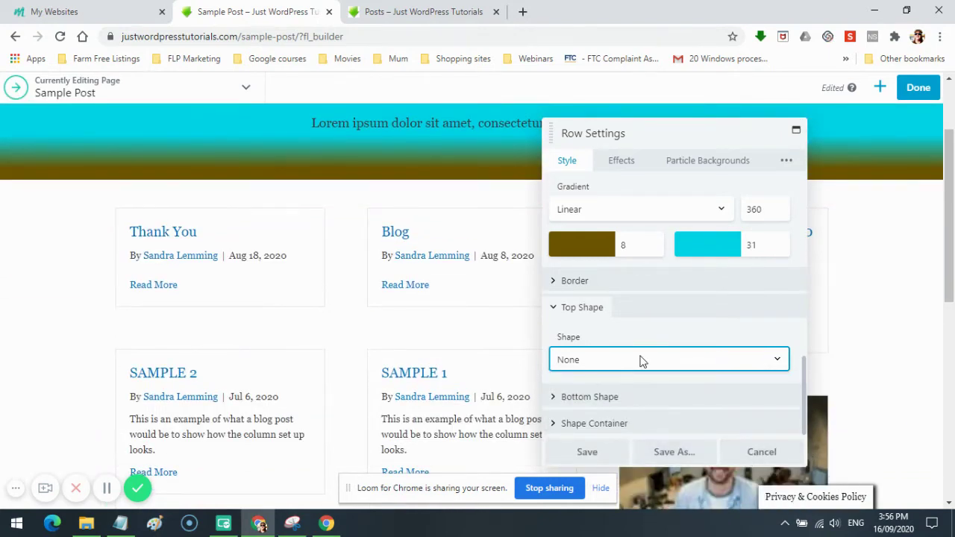
click(685, 361)
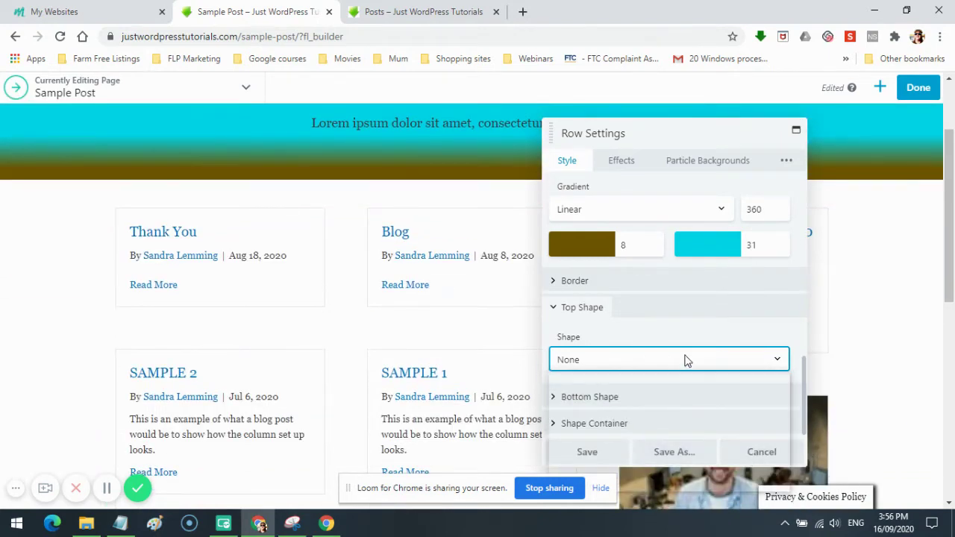
click(602, 488)
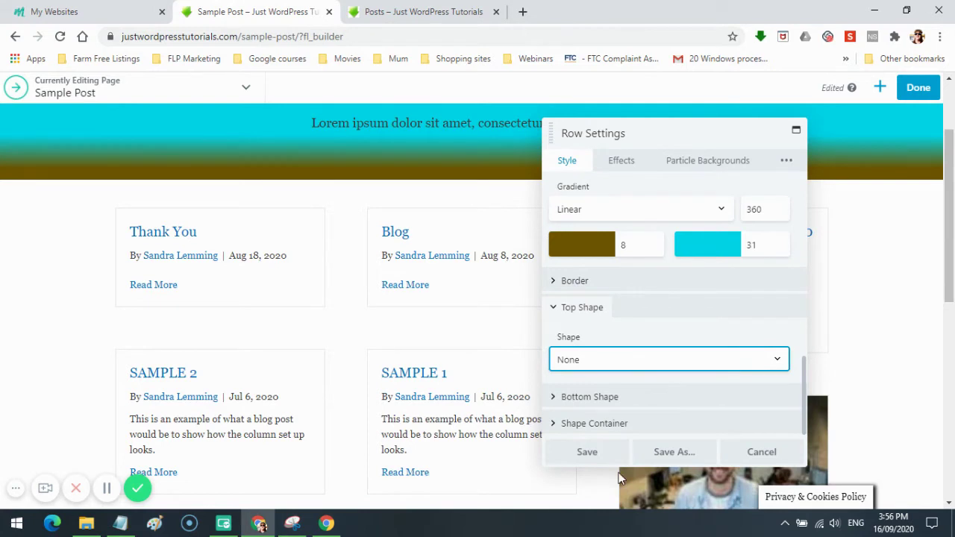
click(705, 359)
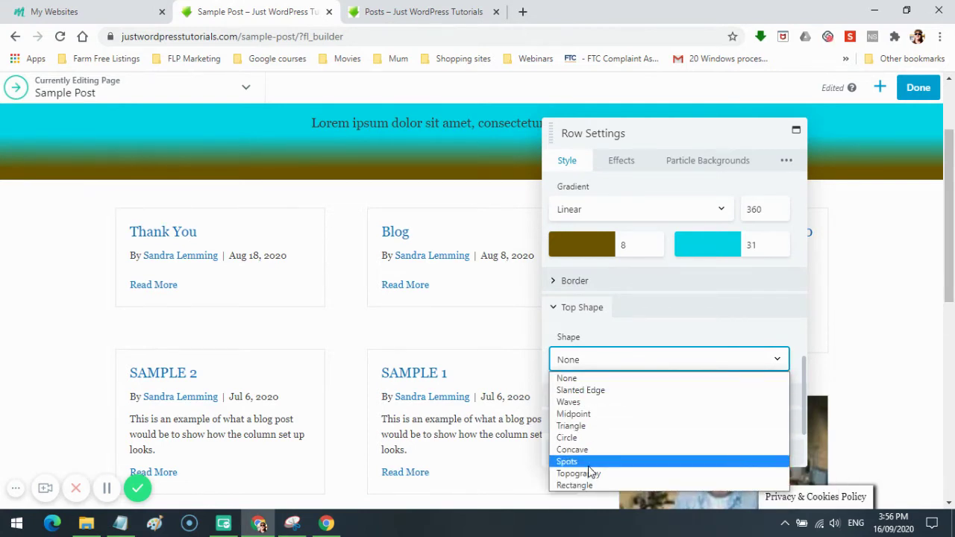
click(603, 403)
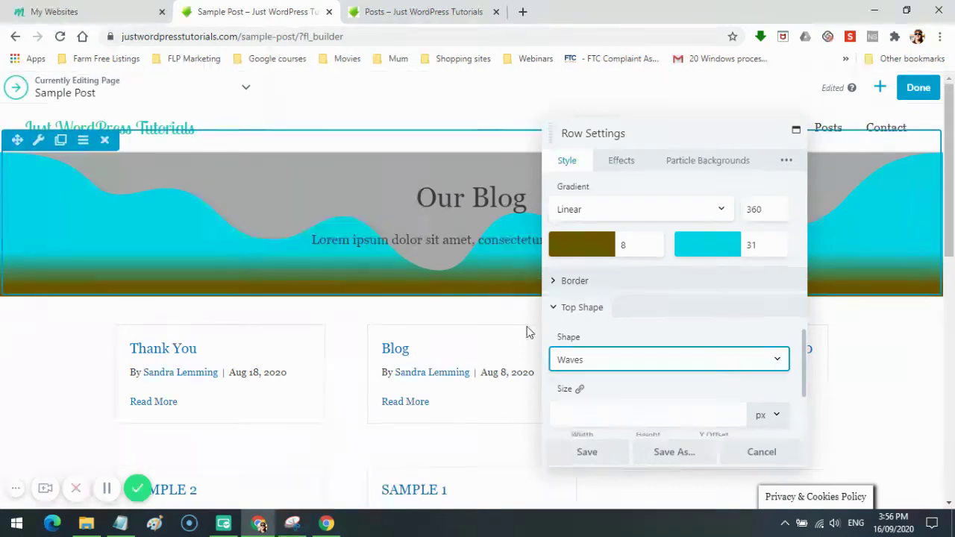
Try small negative widths for the top shape and settle on a width of 530 px.
click(602, 416)
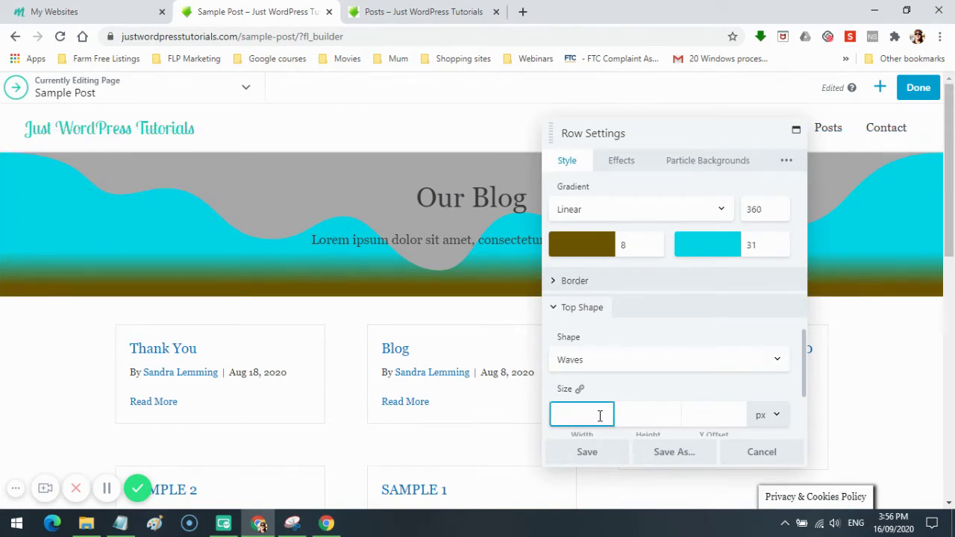
text(-1)
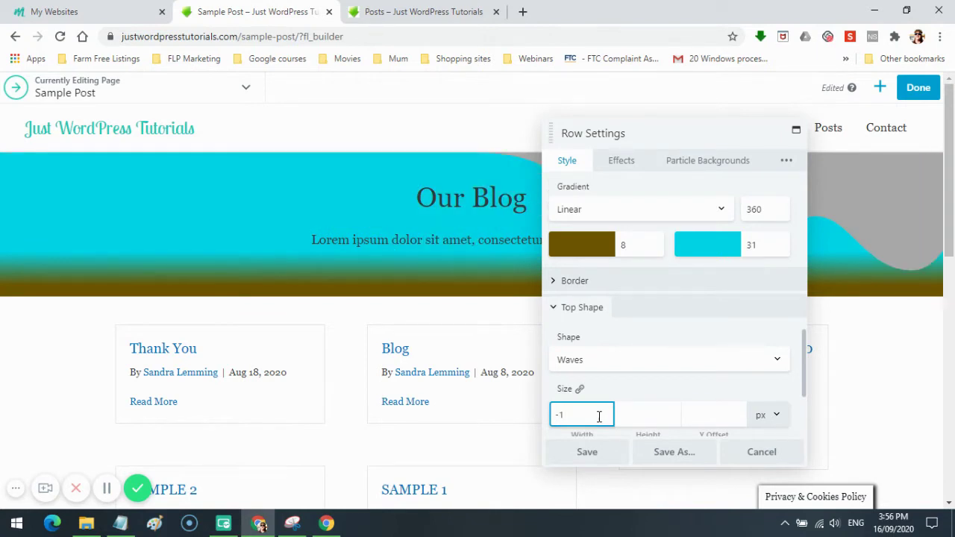
key(BackSpace)
text(2)
scroll(804, 362, down, 2)
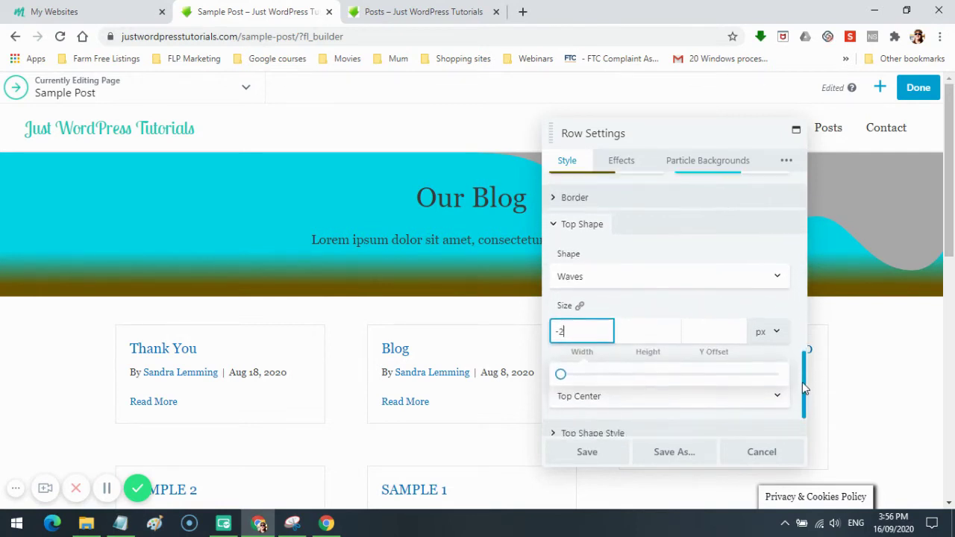
drag(561, 374, 583, 376)
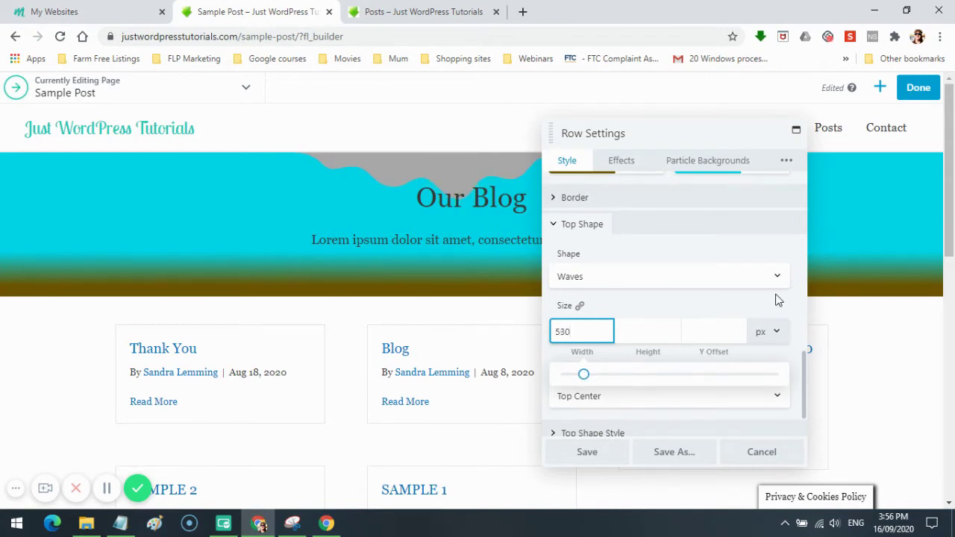
Try the Concave top shape, then change it to Slanted Edge aligned Top Left.
click(778, 277)
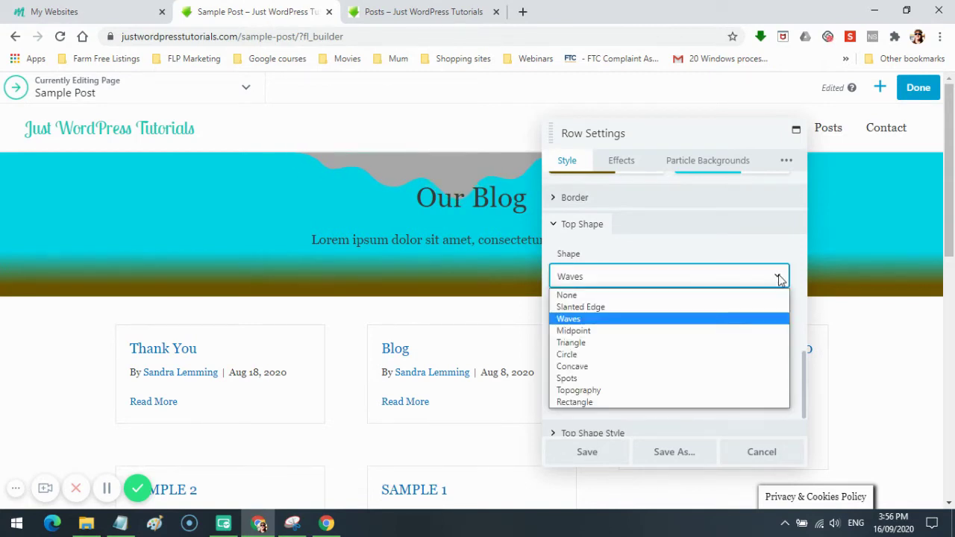
click(600, 367)
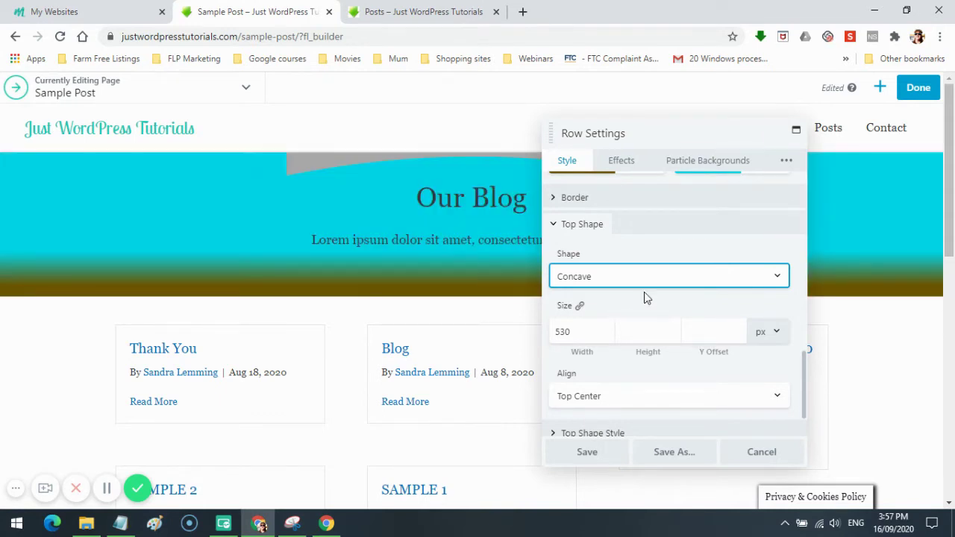
click(778, 278)
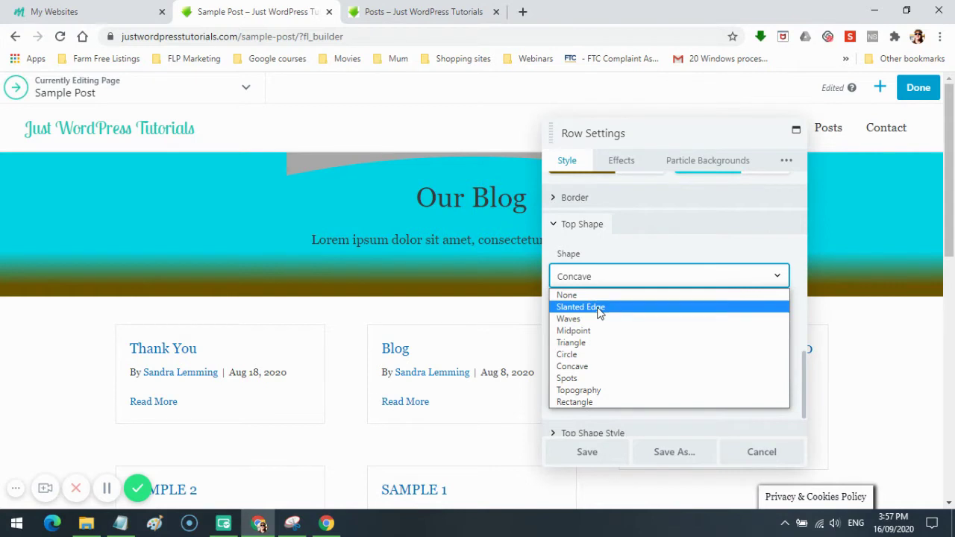
click(599, 308)
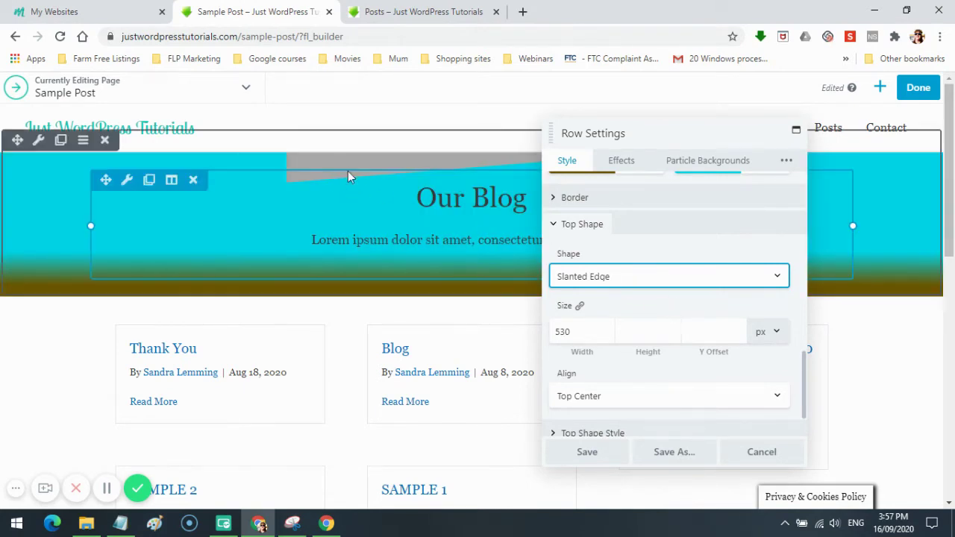
click(777, 398)
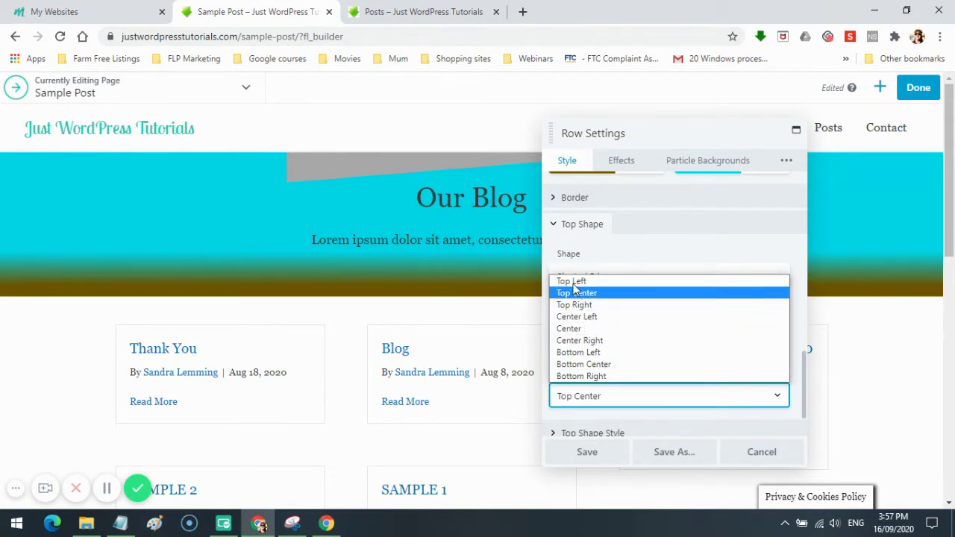
key(Return)
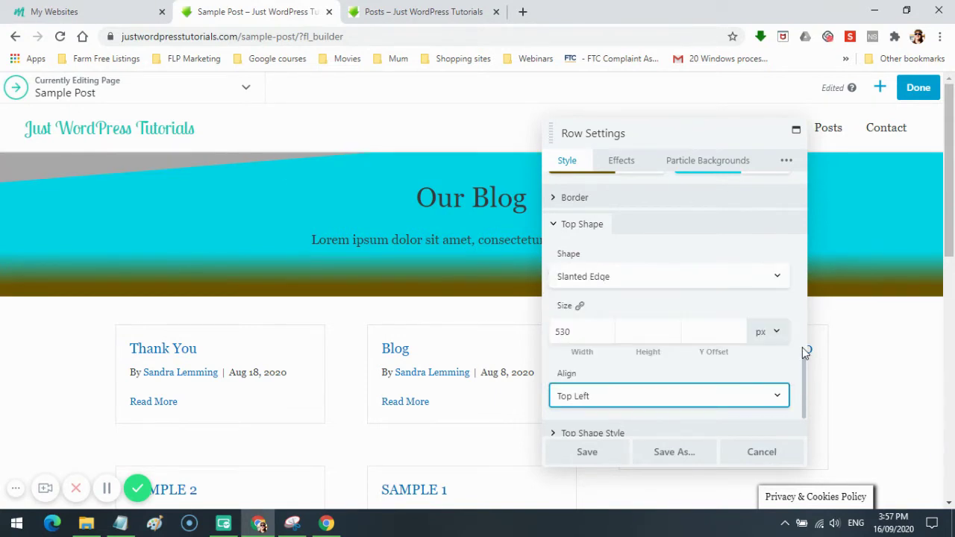
Give the top shape an orange-red color fill of #ed4d21 at 0.93 opacity.
scroll(744, 381, down, 2)
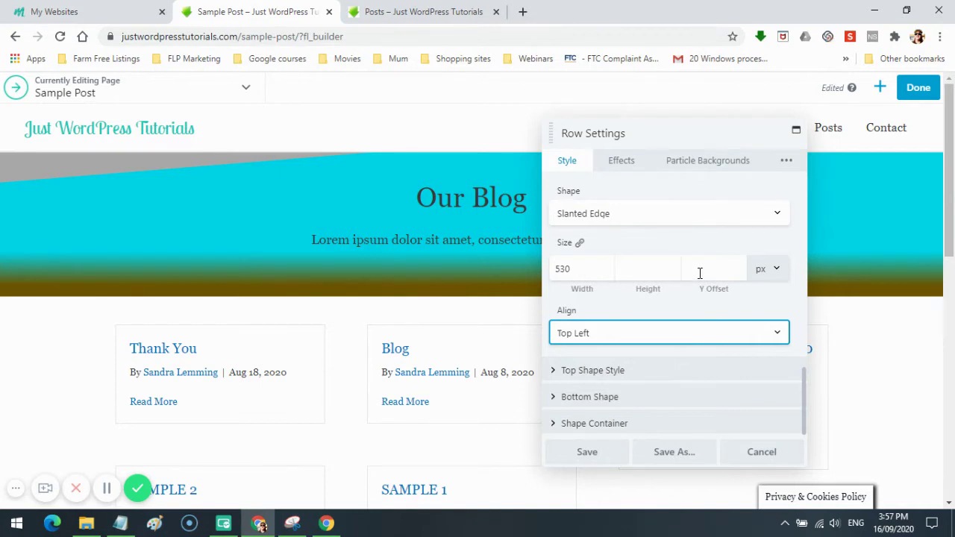
scroll(700, 273, up, 3)
scroll(700, 278, down, 3)
click(605, 371)
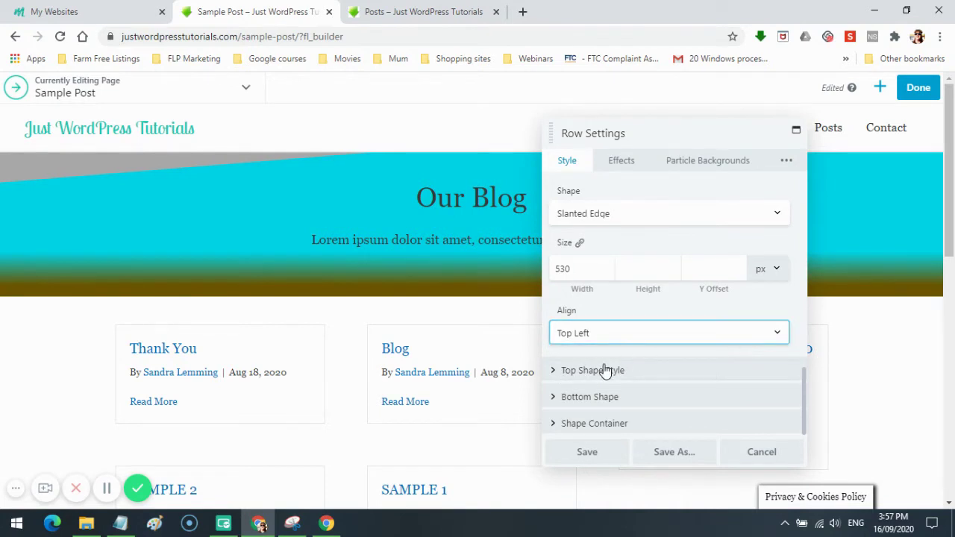
scroll(737, 374, down, 3)
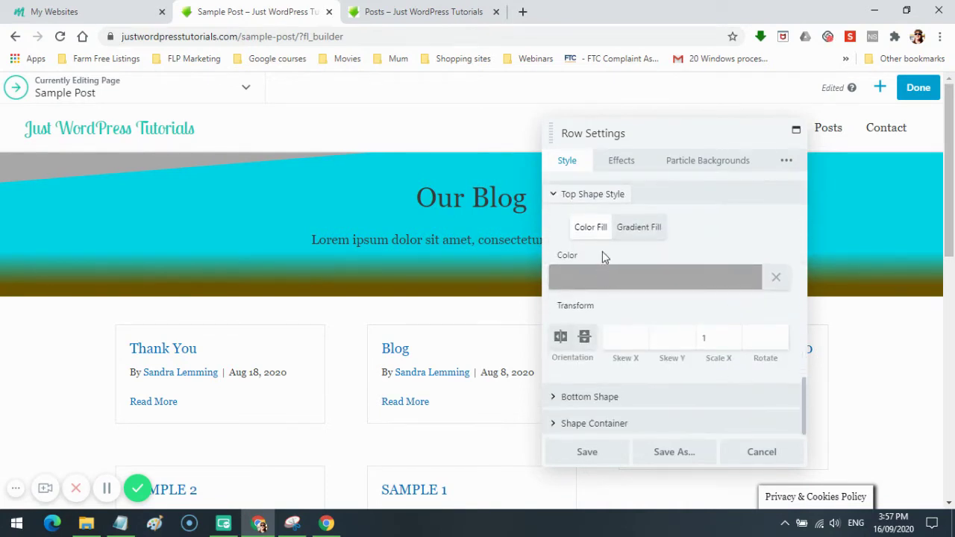
click(692, 282)
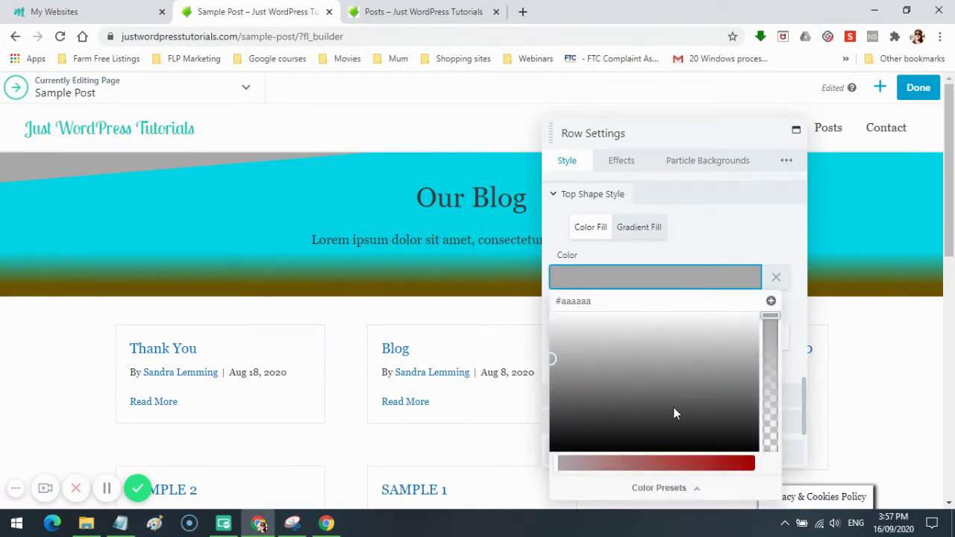
click(724, 460)
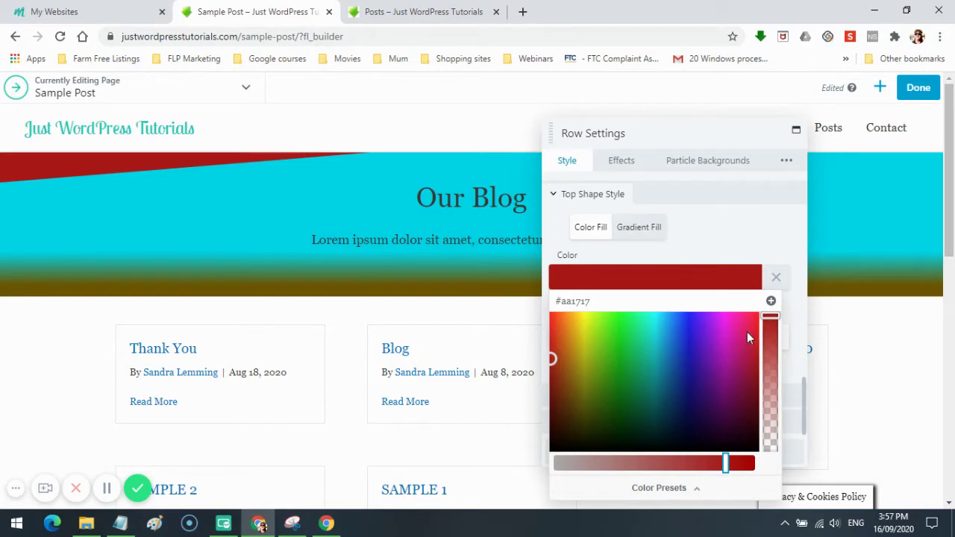
click(557, 322)
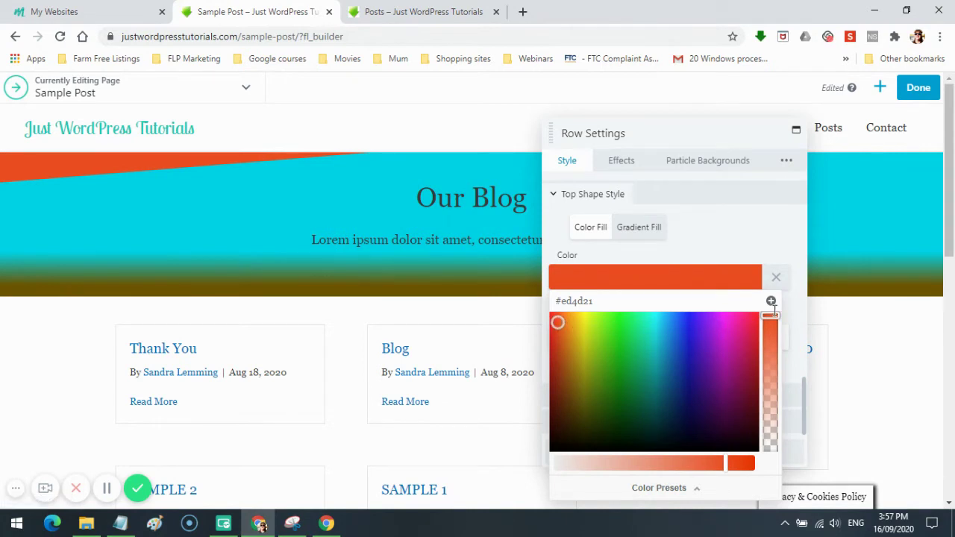
mouse_move(771, 314)
mouse_down()
mouse_move(768, 379)
mouse_move(773, 324)
mouse_up()
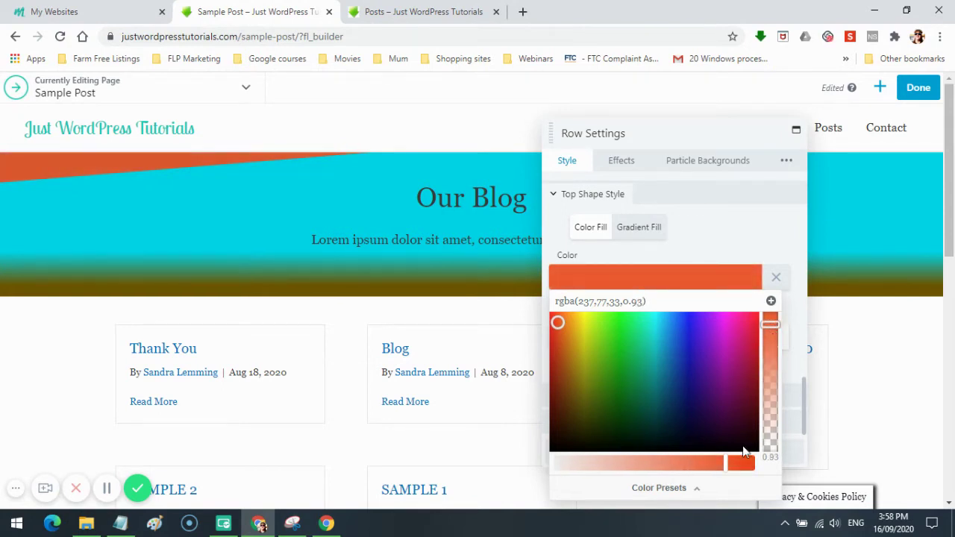
click(771, 238)
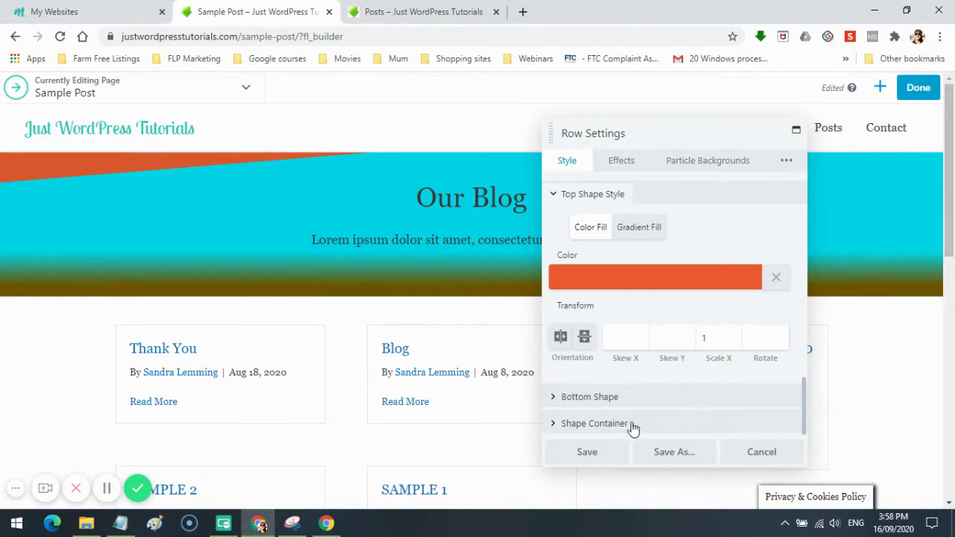
Set the header row's bottom shape to Topography and save the row settings.
click(641, 398)
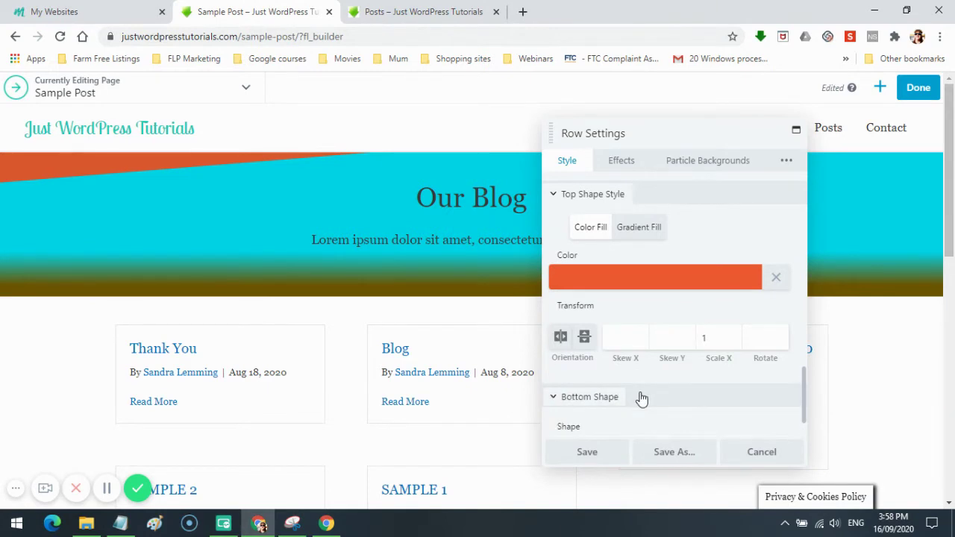
scroll(661, 396, down, 2)
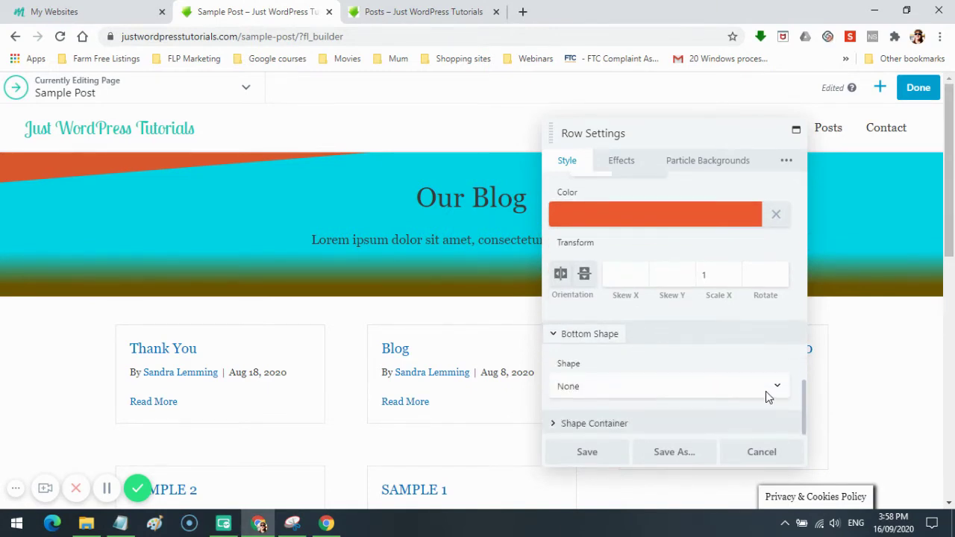
click(771, 386)
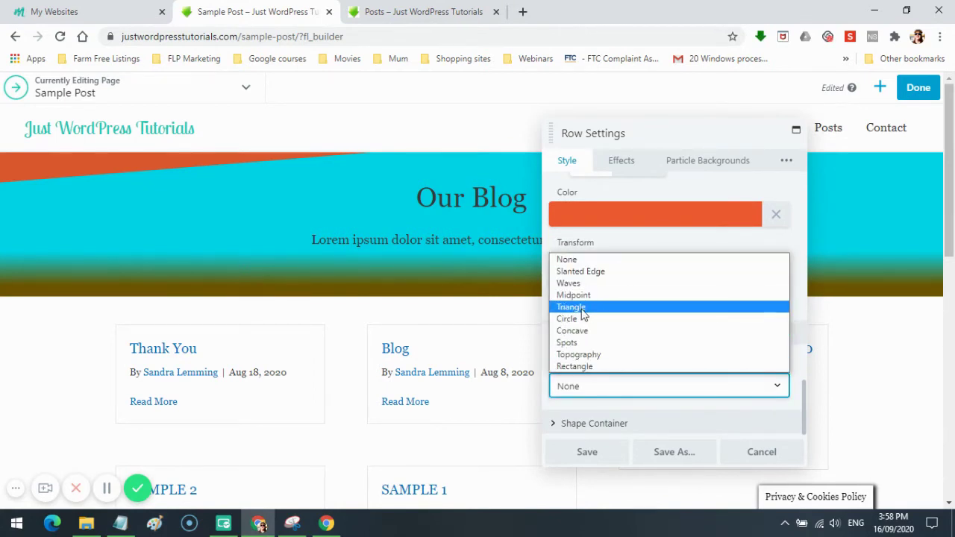
click(615, 355)
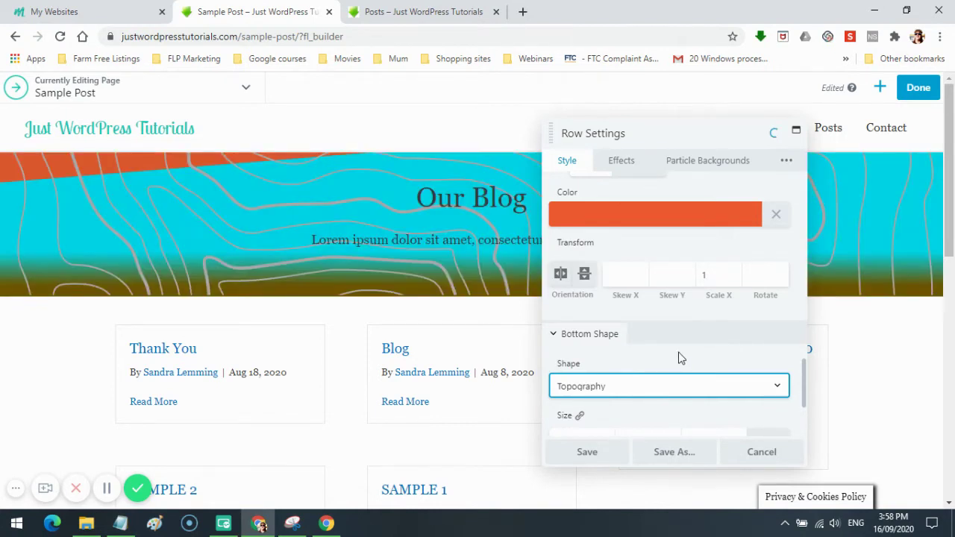
click(595, 455)
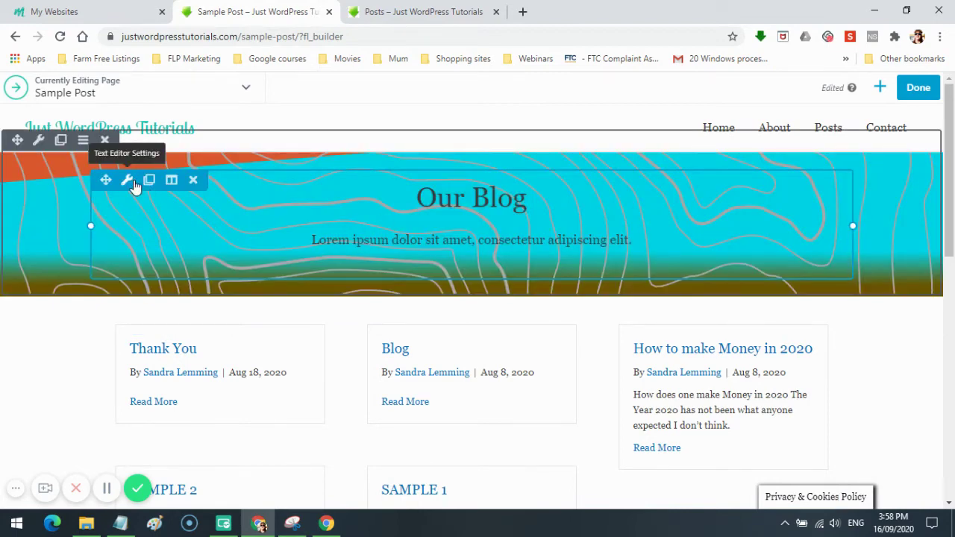
Open the header text module for editing and delete the Lorem ipsum paragraph below the Our Blog heading.
click(611, 185)
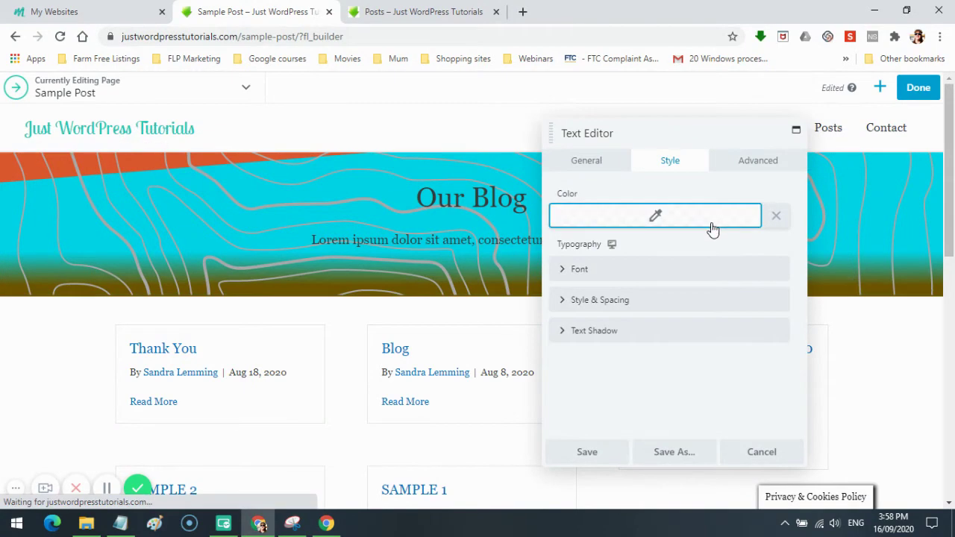
click(588, 162)
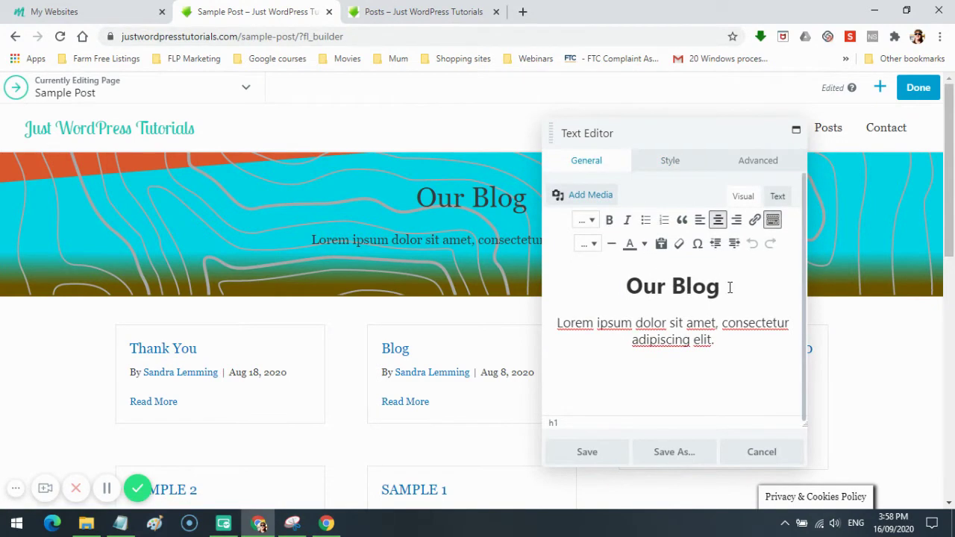
drag(715, 341, 552, 325)
key(Delete)
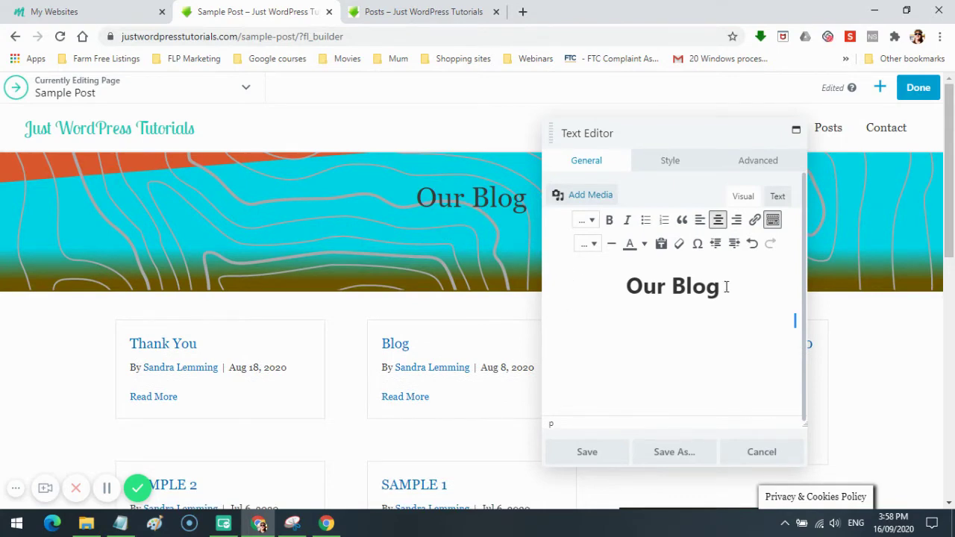
Replace the Our Blog heading in the header text module with My Diary.
drag(724, 286, 631, 286)
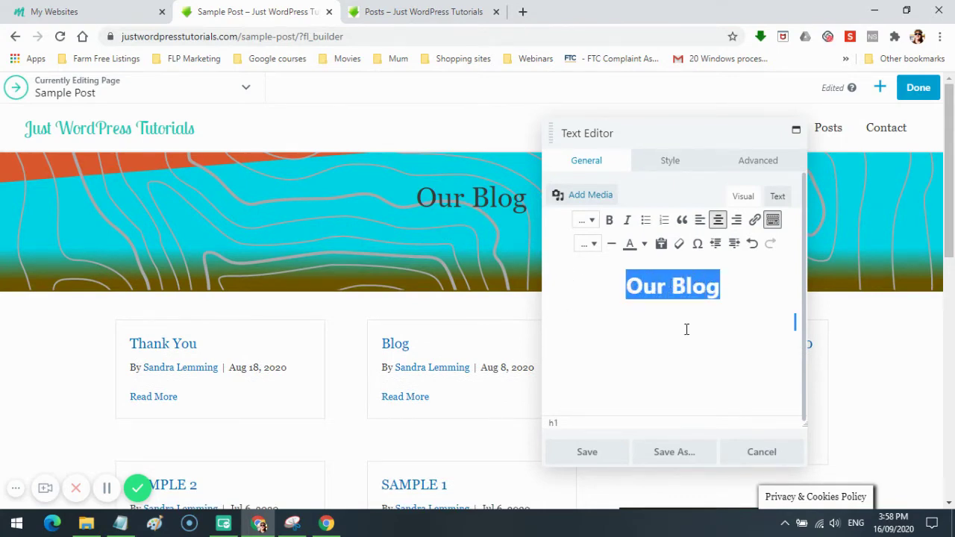
text(My )
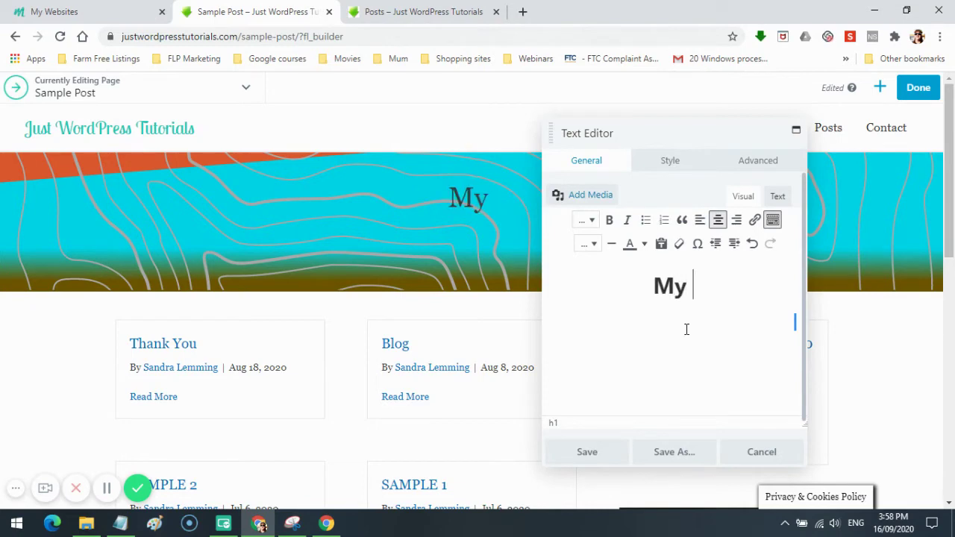
text(Diary)
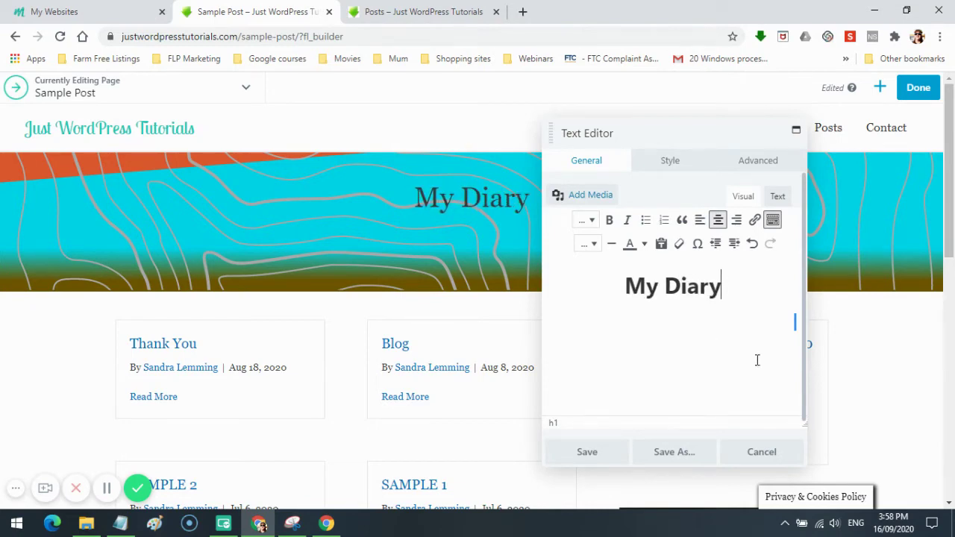
Set the header text color to near-white #fff4f4 and save the text module.
click(670, 160)
click(657, 216)
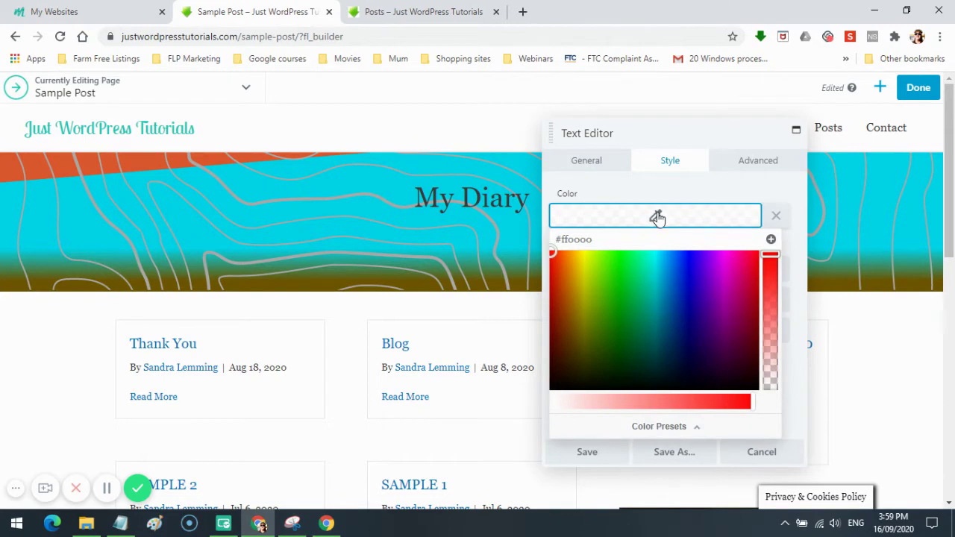
click(564, 403)
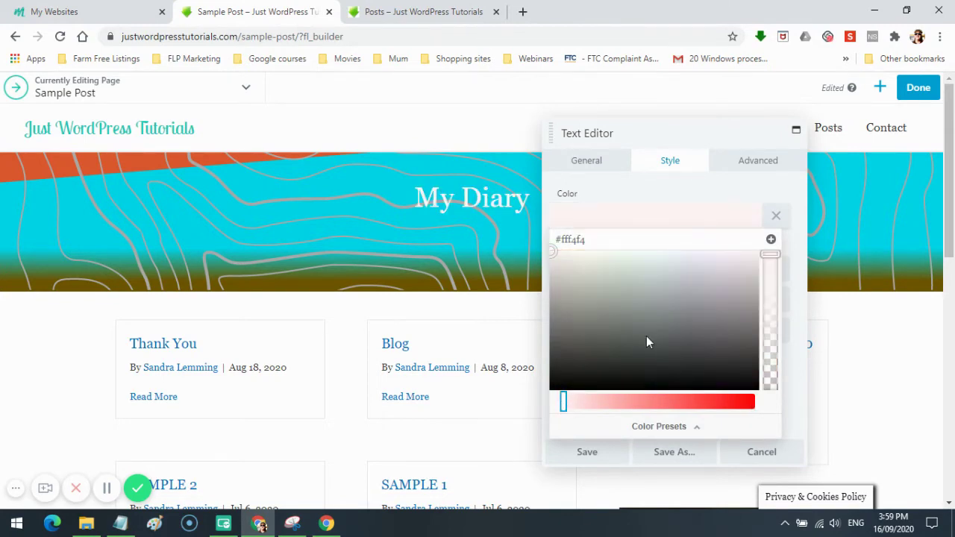
click(599, 457)
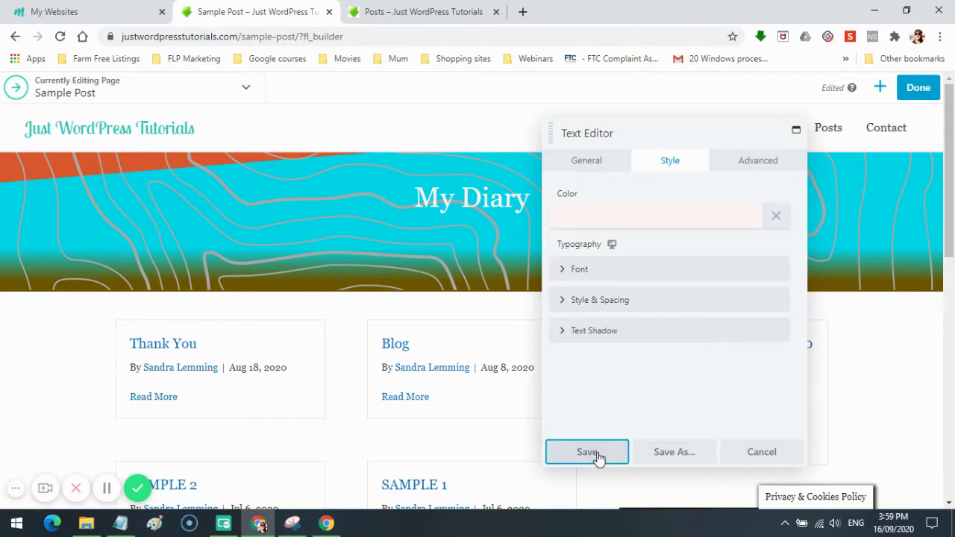
click(598, 458)
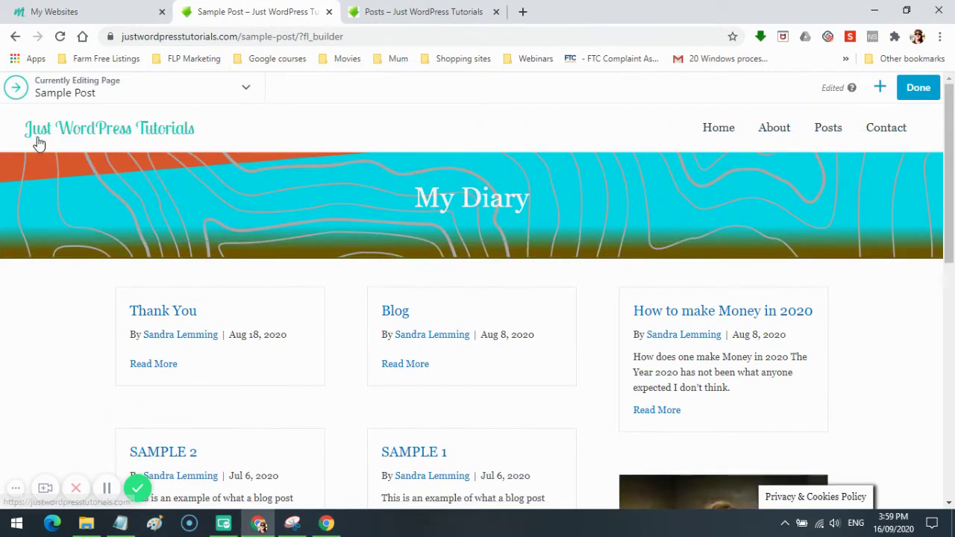
Set the header row's top and bottom padding to 100 px each.
mouse_move(41, 147)
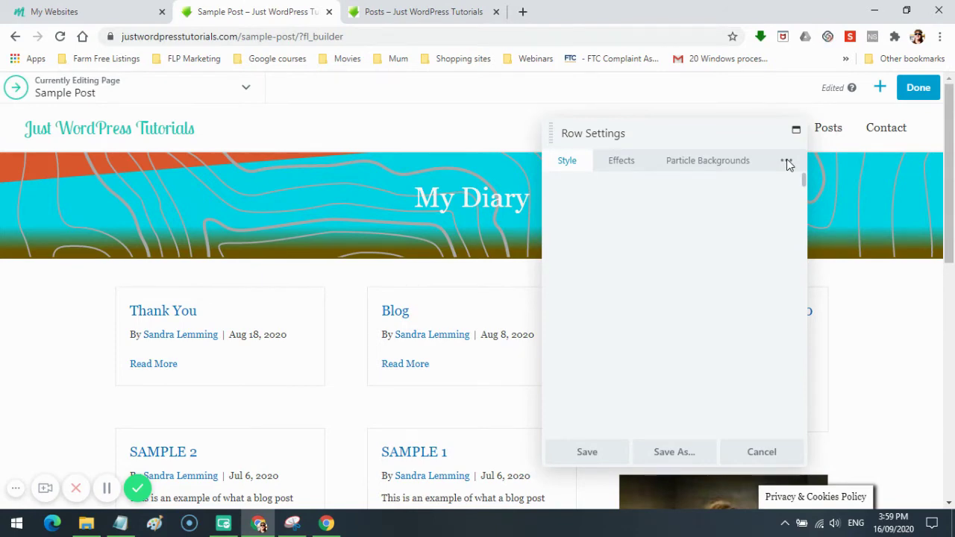
click(787, 161)
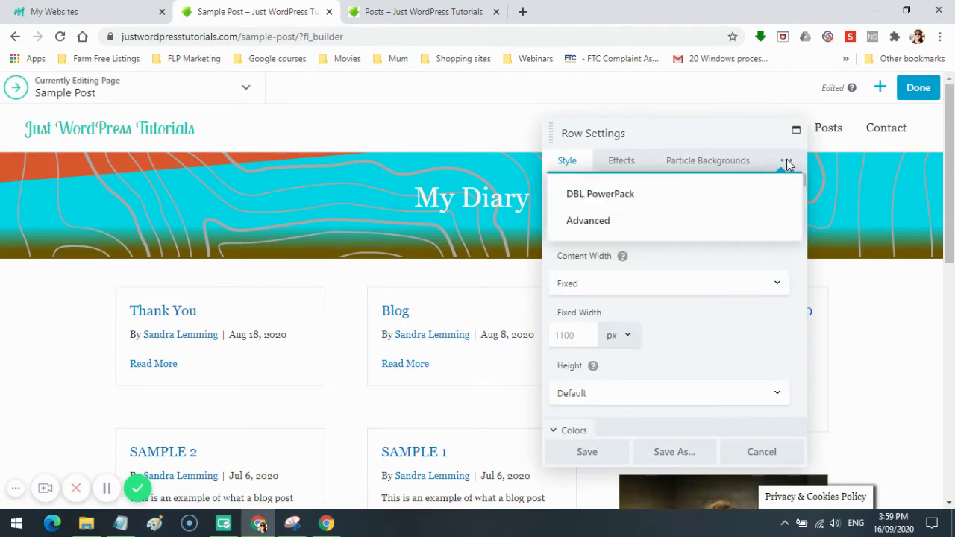
click(589, 221)
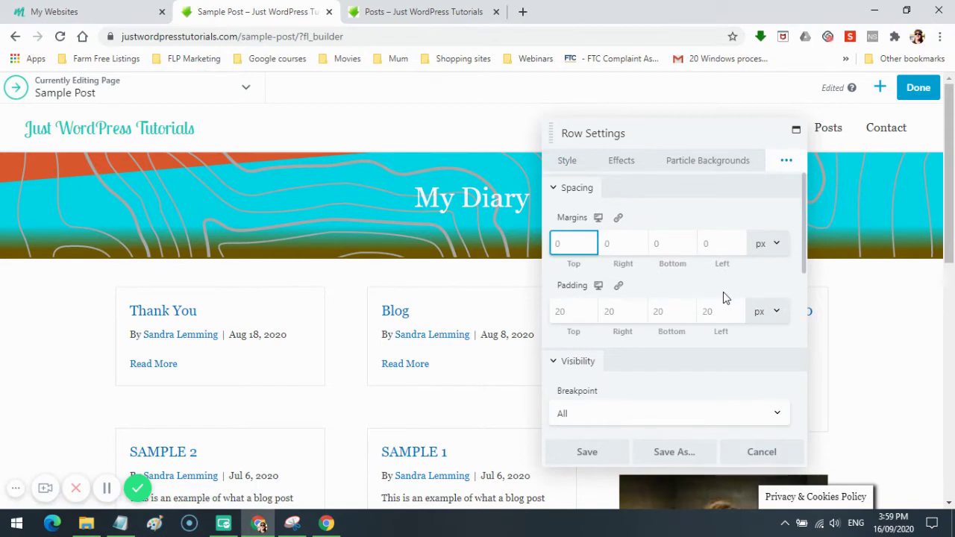
click(581, 312)
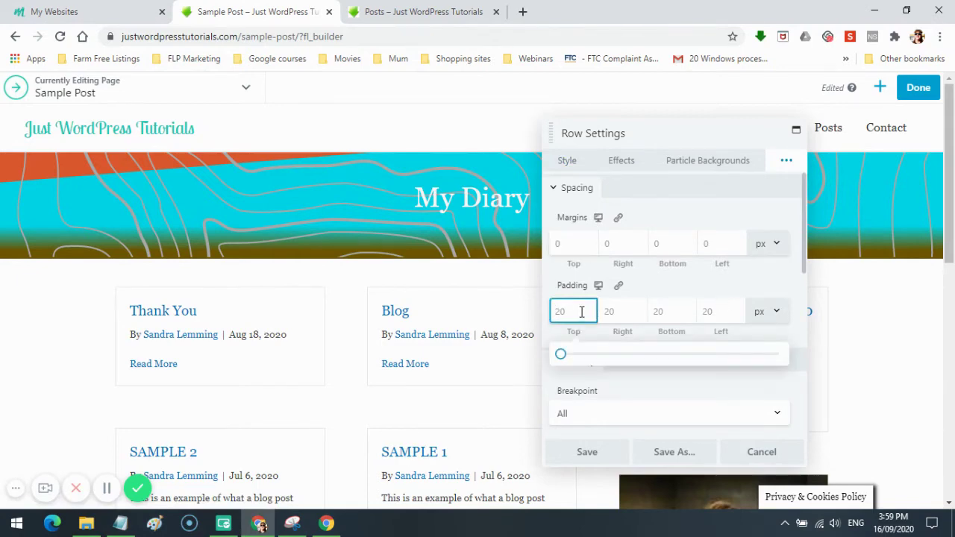
drag(560, 355, 784, 362)
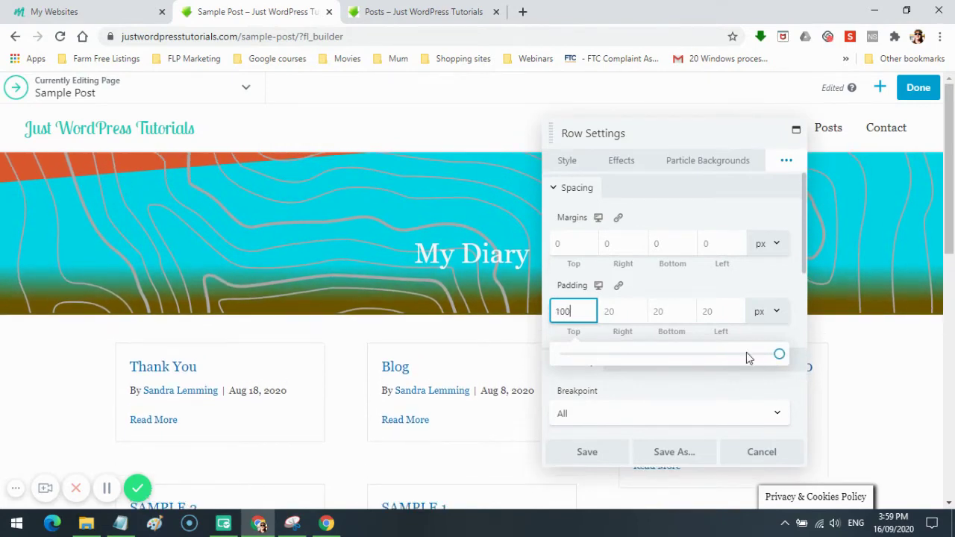
click(669, 312)
text(1)
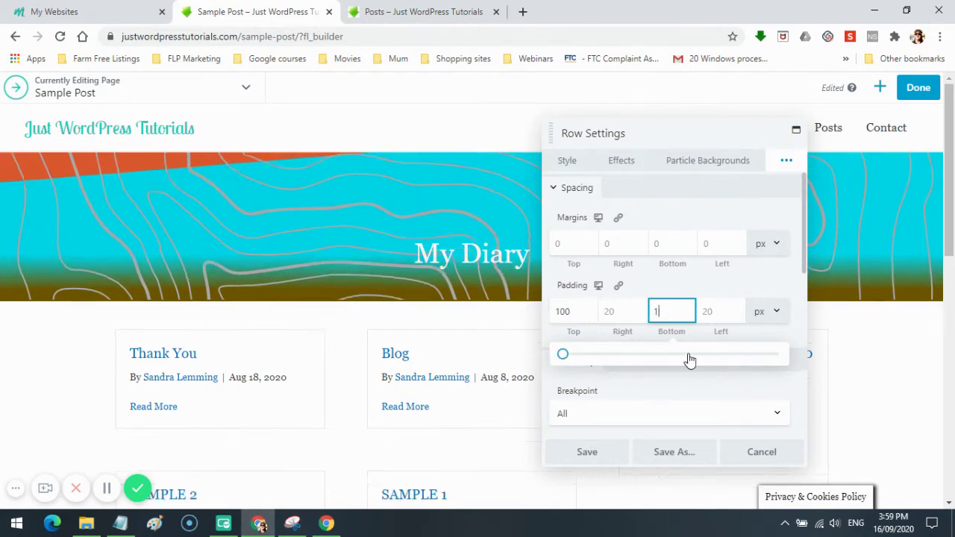
drag(690, 360, 783, 358)
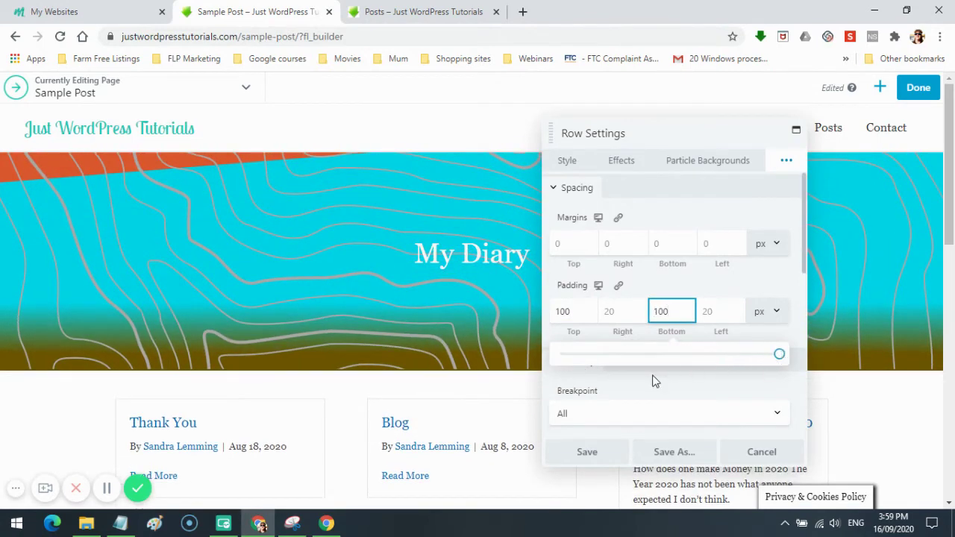
Switch the header row's bottom shape to a linear gradient fill and make its first color yellow #efef00.
click(568, 162)
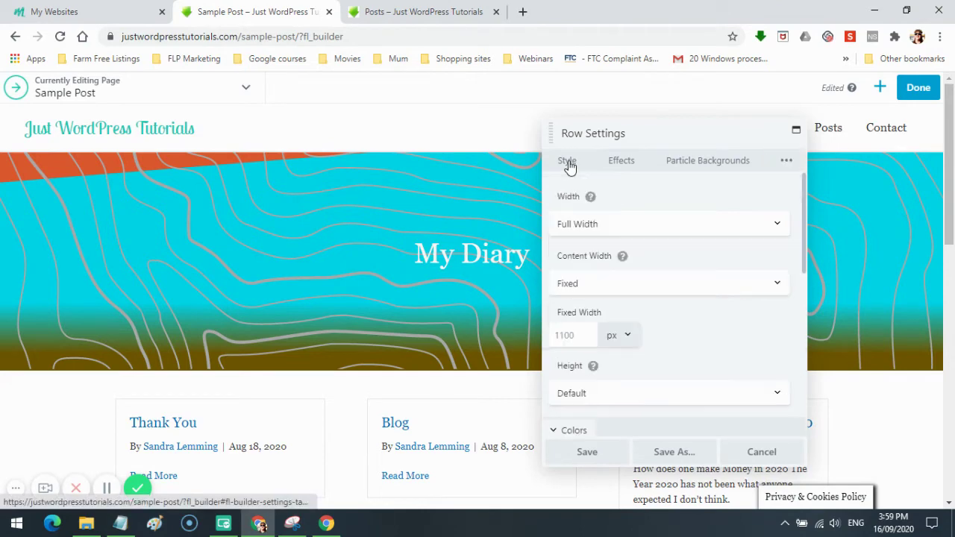
scroll(697, 324, down, 5)
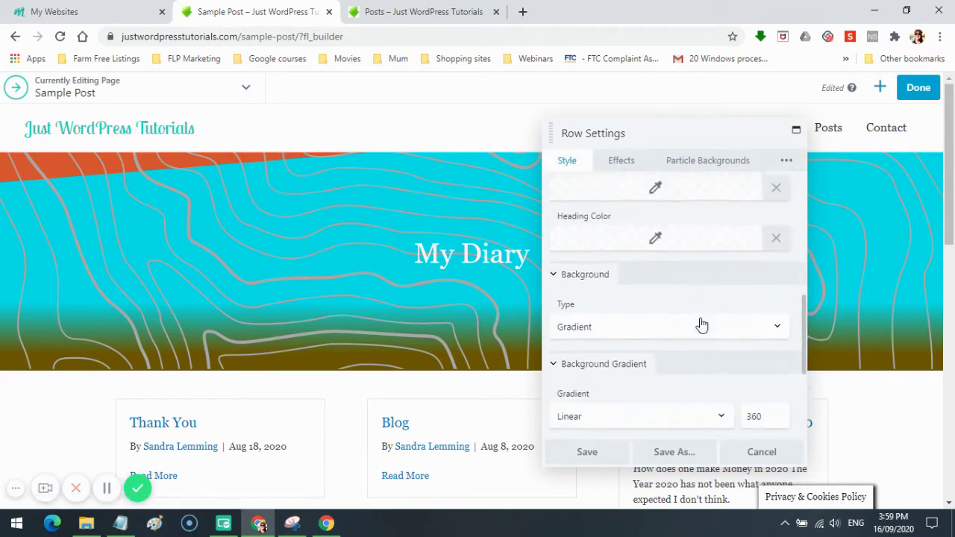
scroll(701, 324, down, 3)
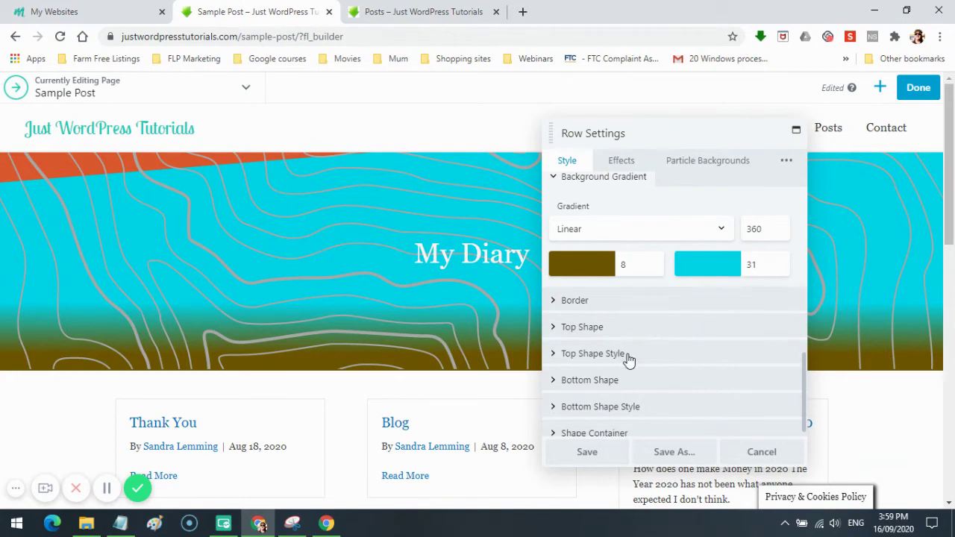
click(721, 407)
scroll(706, 366, down, 3)
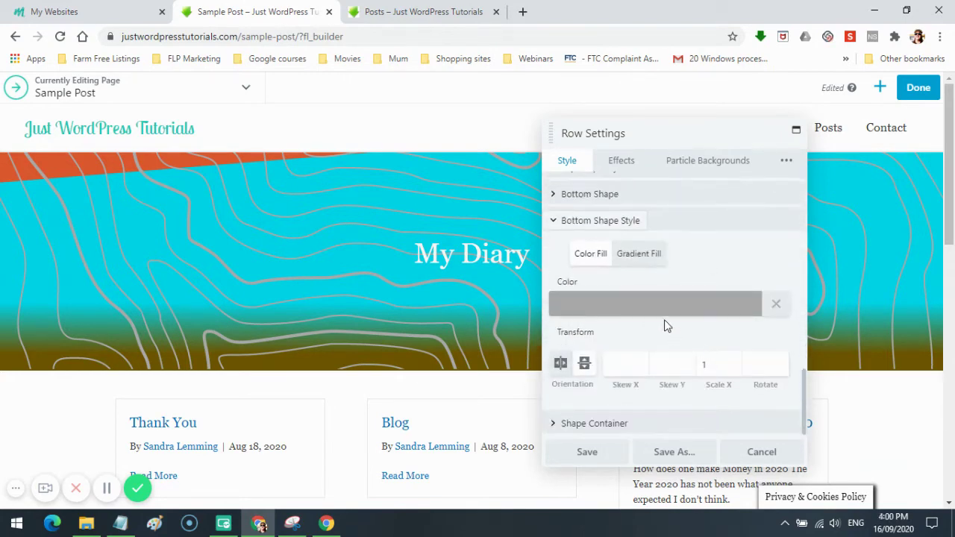
click(639, 254)
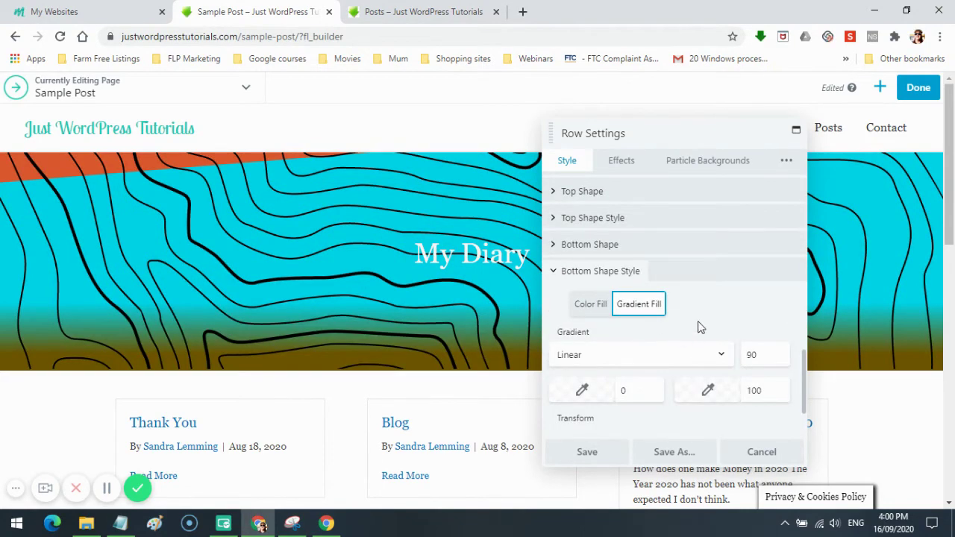
scroll(700, 327, down, 2)
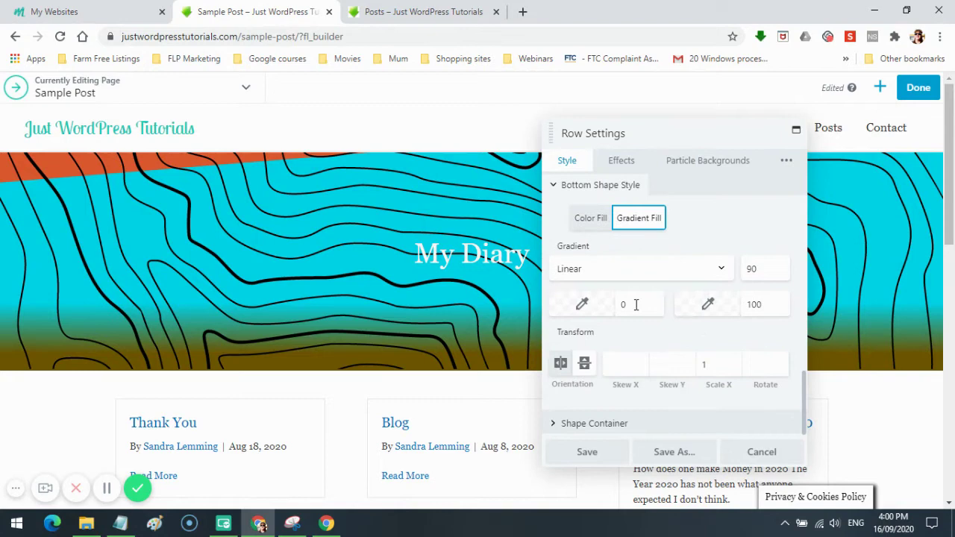
click(583, 304)
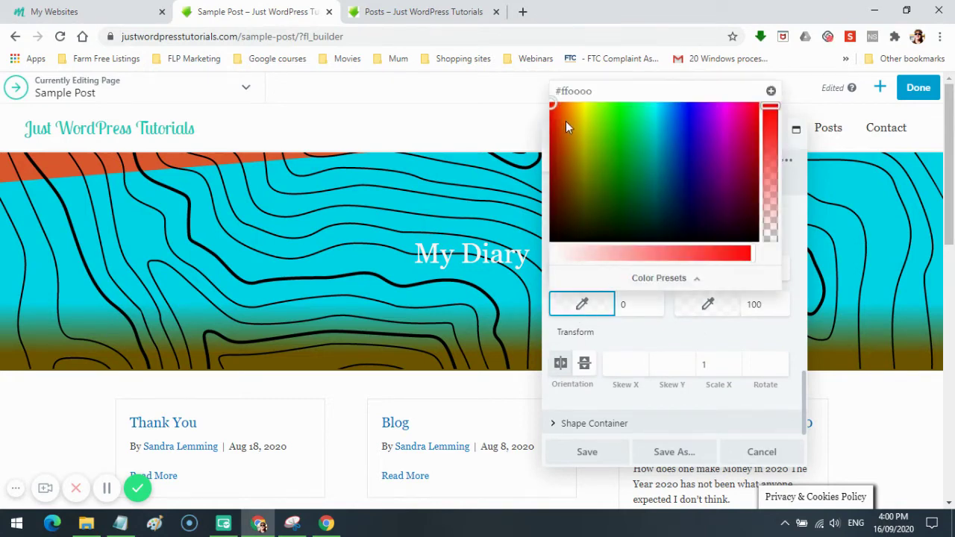
click(559, 118)
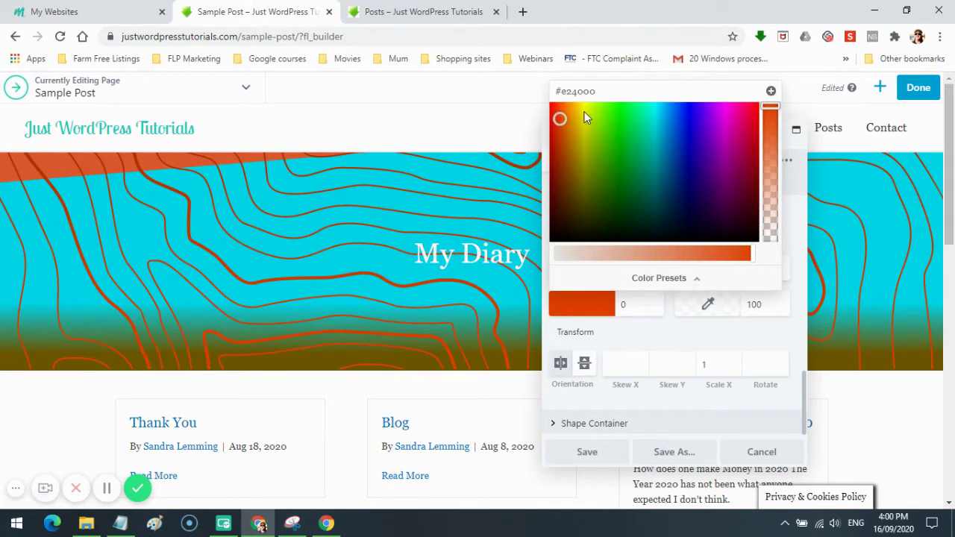
click(584, 110)
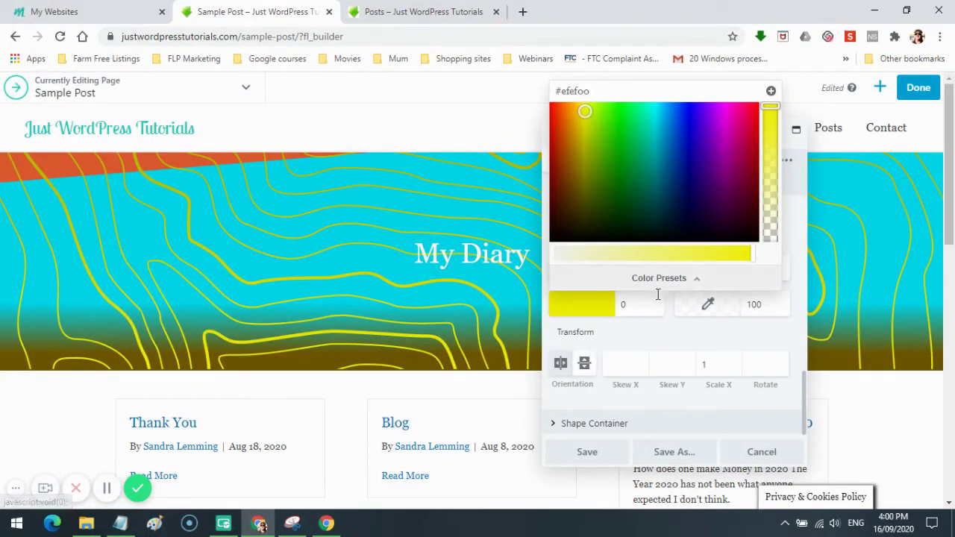
Set the second color of the bottom shape's gradient to green #48f200 and save the row settings.
click(695, 310)
click(685, 310)
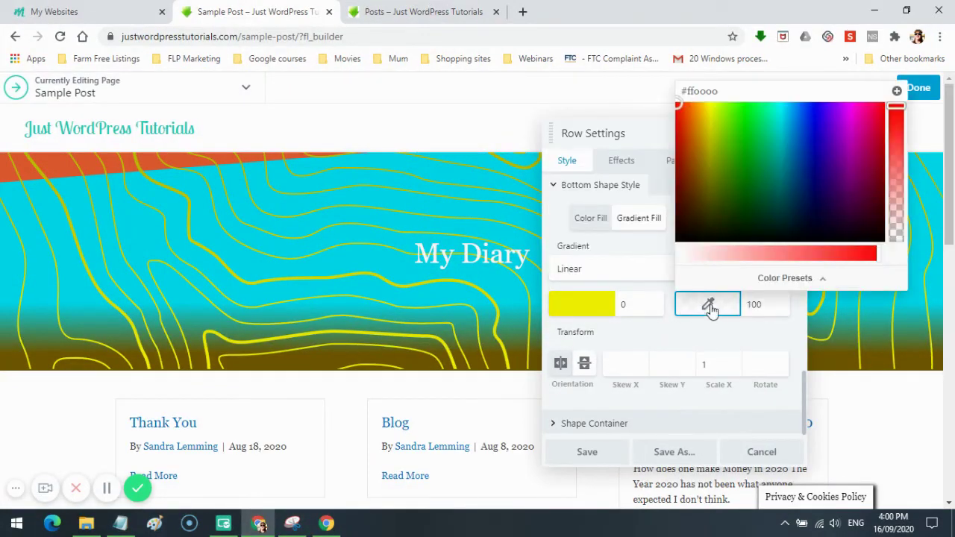
click(735, 110)
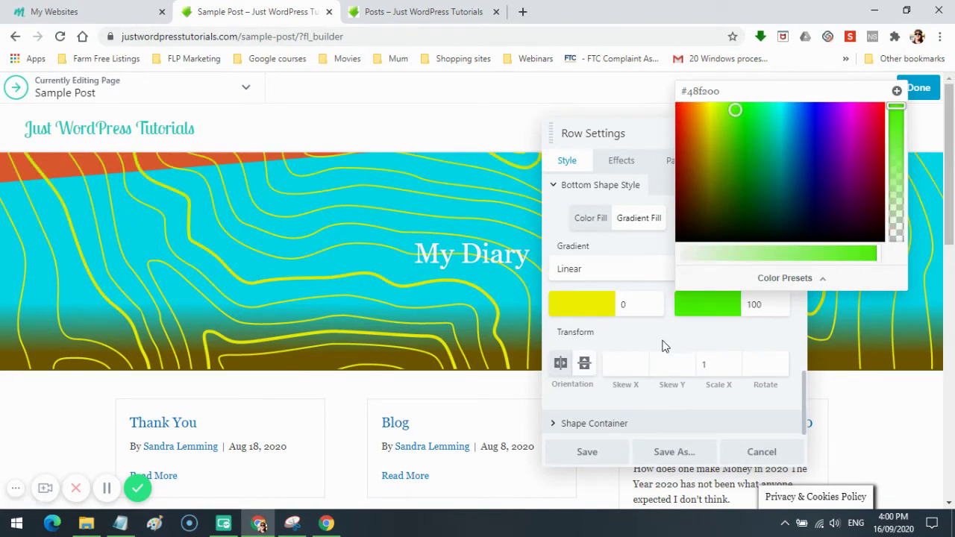
click(588, 456)
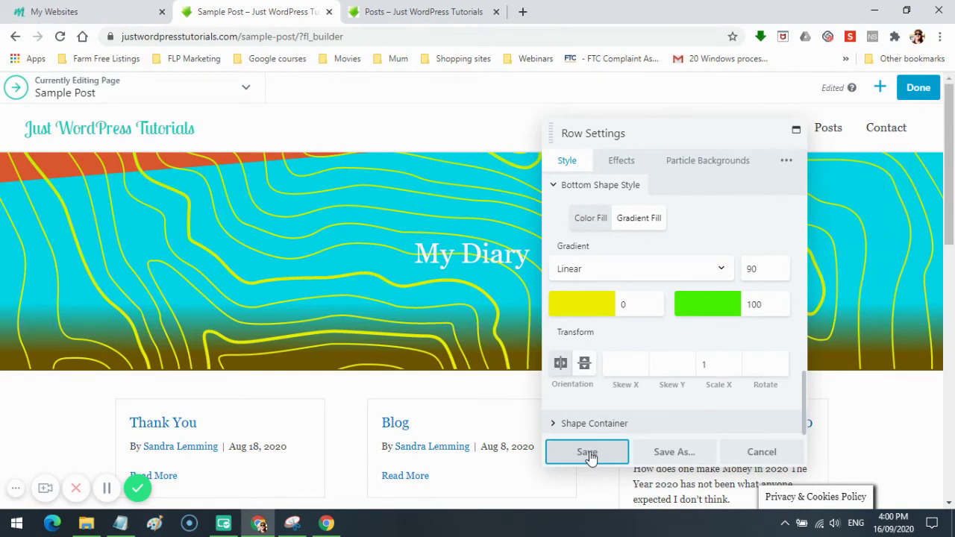
click(588, 455)
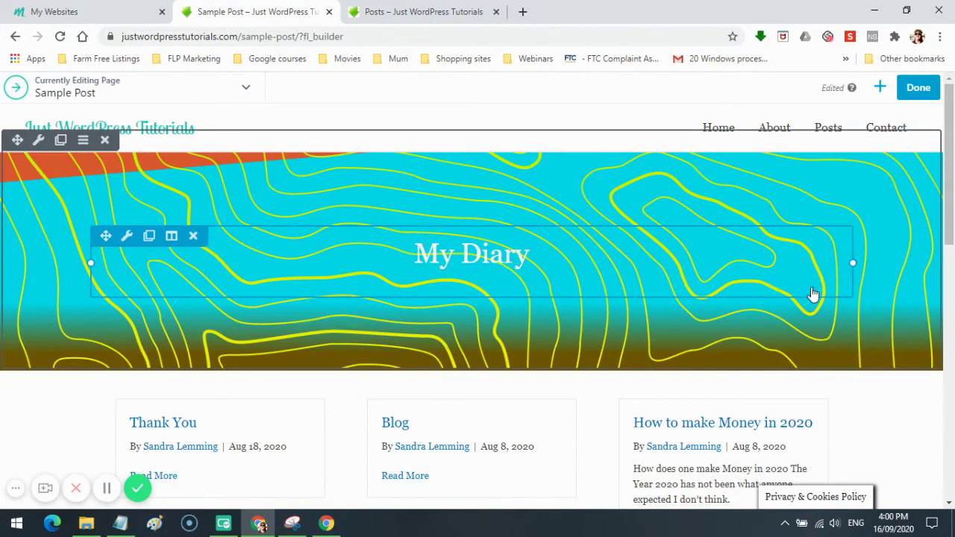
Open the settings of the row holding the blog posts and set both its width and content width to Full Width.
scroll(953, 323, down, 3)
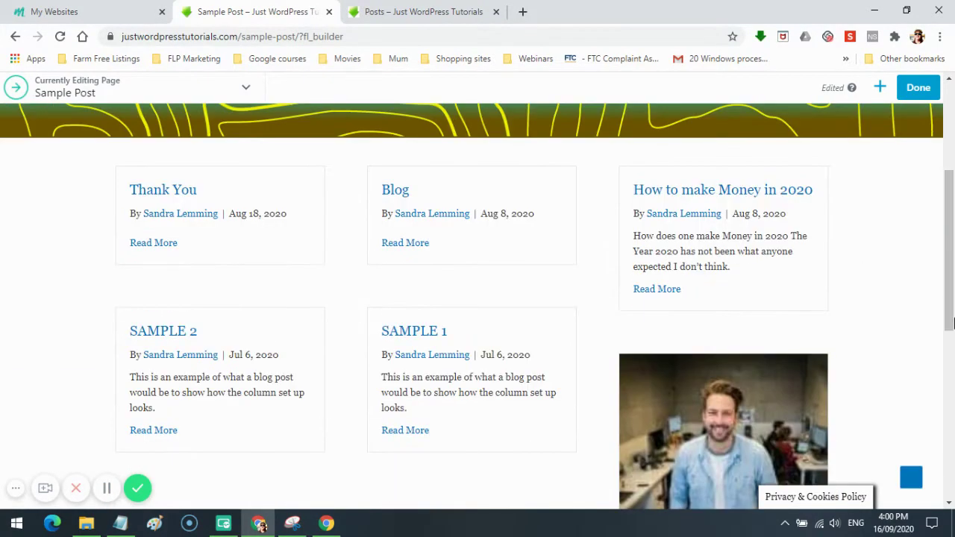
scroll(861, 306, up, 2)
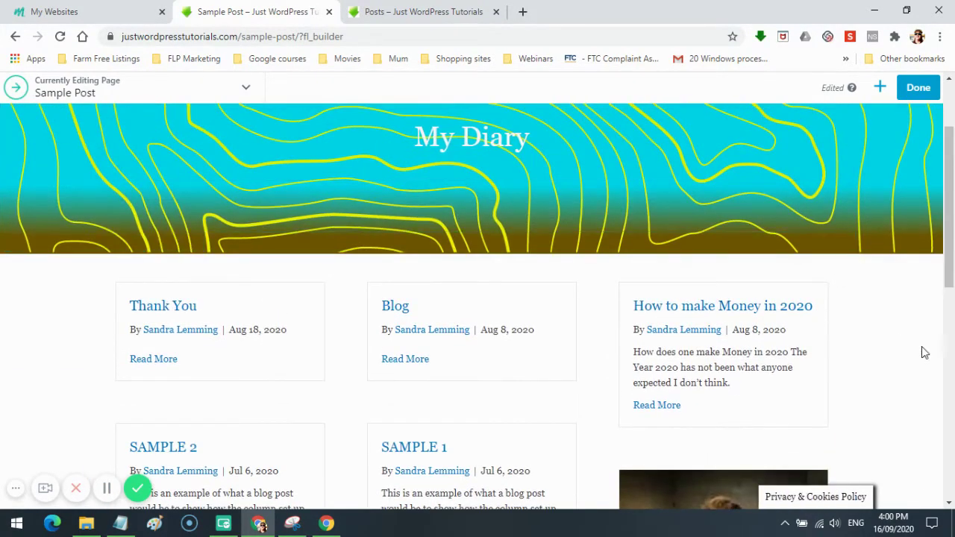
scroll(933, 356, up, 2)
scroll(924, 363, down, 3)
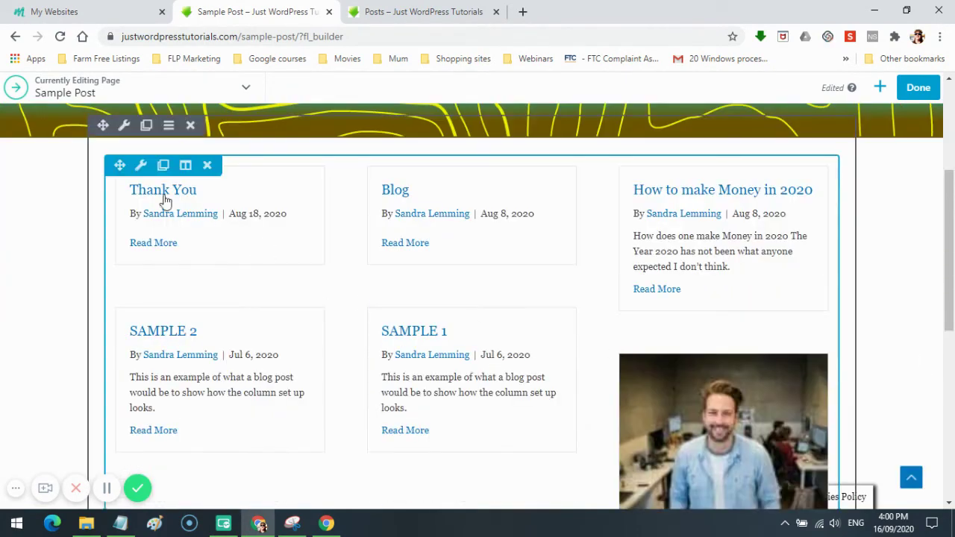
click(124, 127)
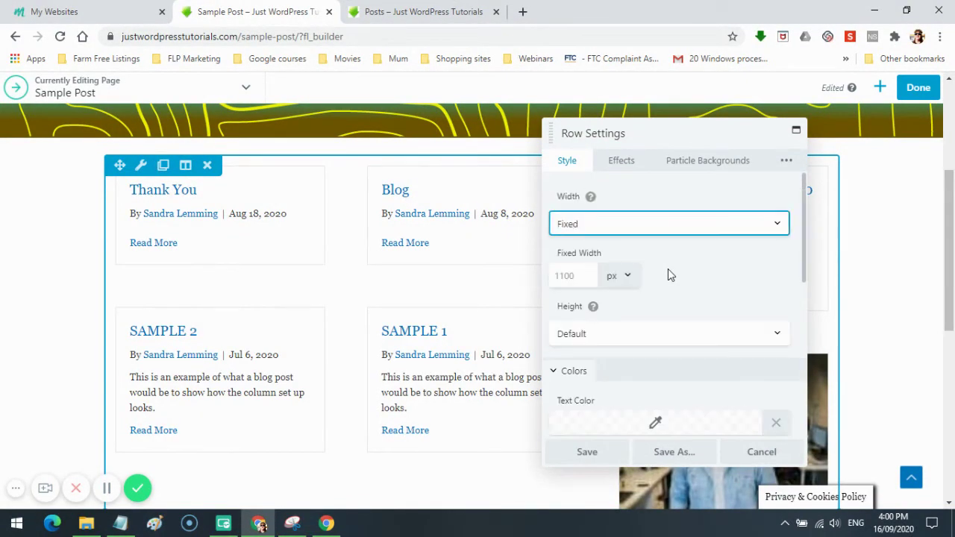
click(774, 224)
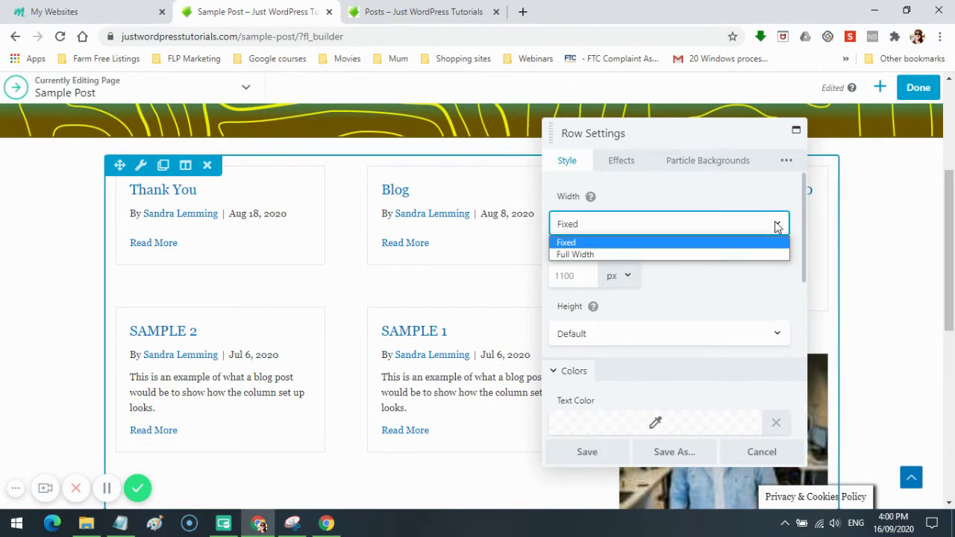
click(731, 255)
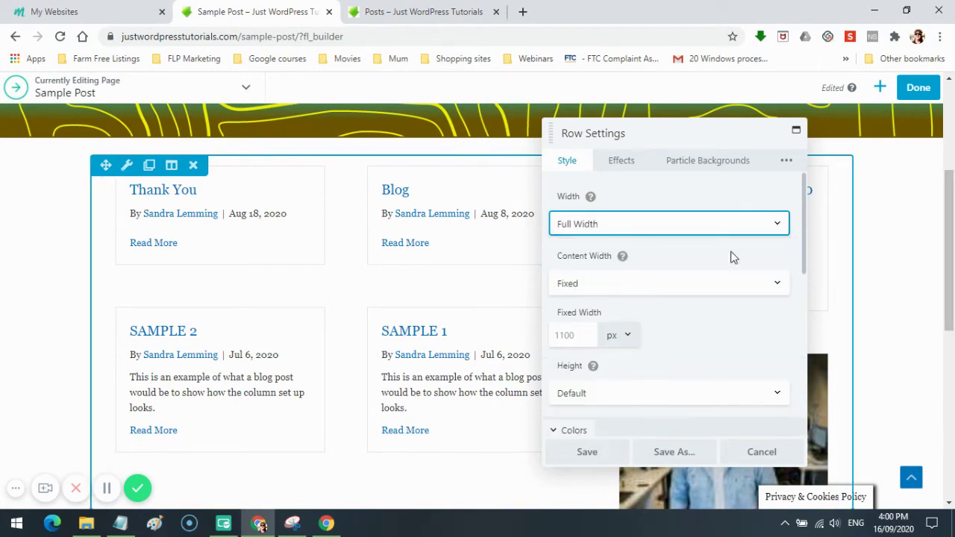
click(773, 284)
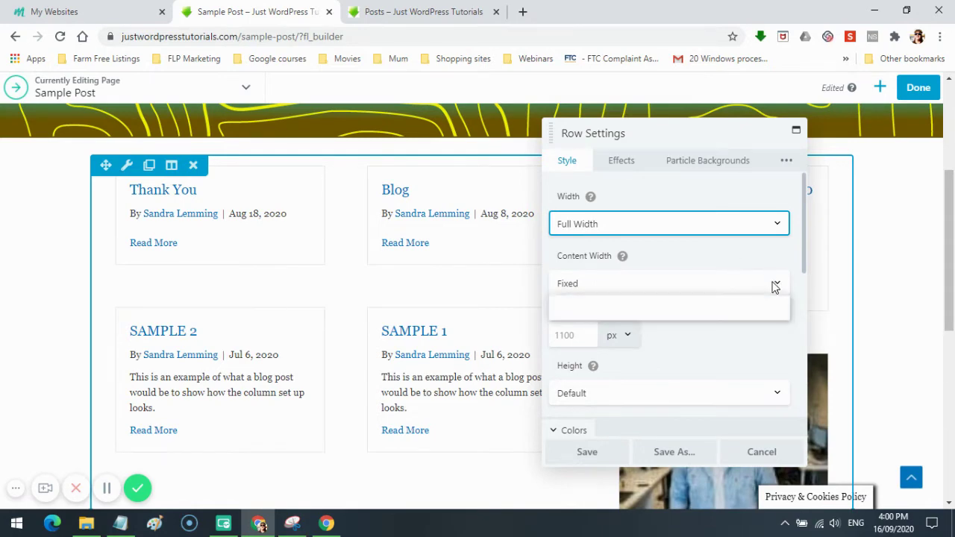
click(721, 314)
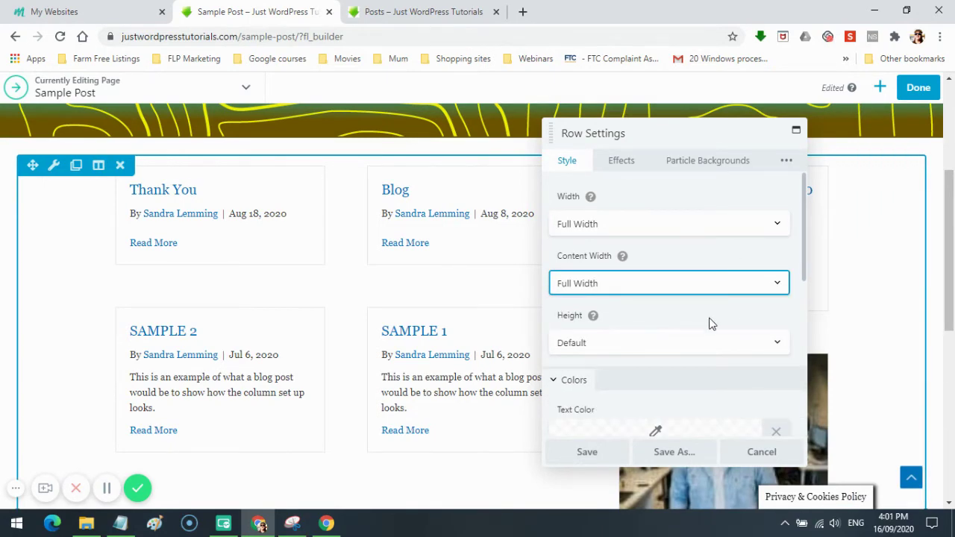
Set the background type of the row holding the blog posts to Color.
scroll(710, 323, down, 3)
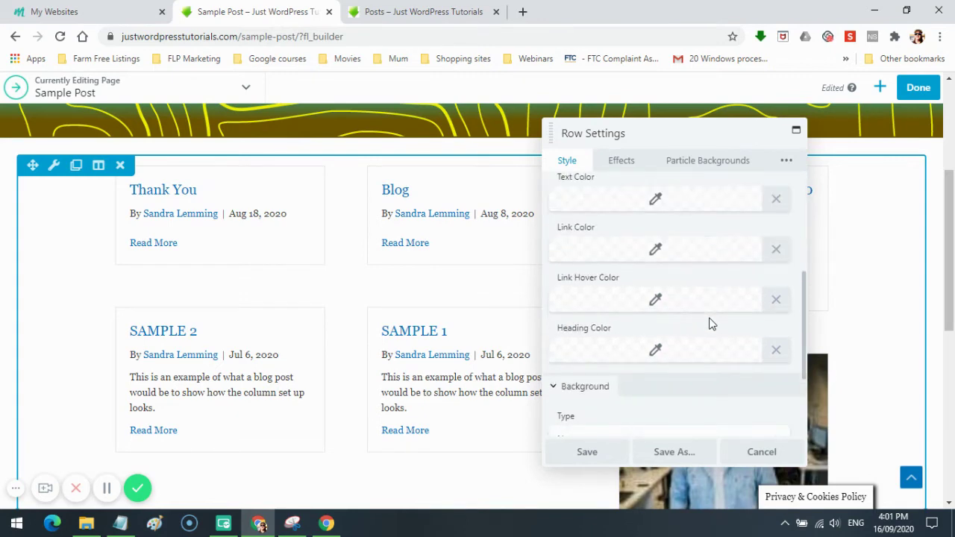
scroll(710, 323, down, 2)
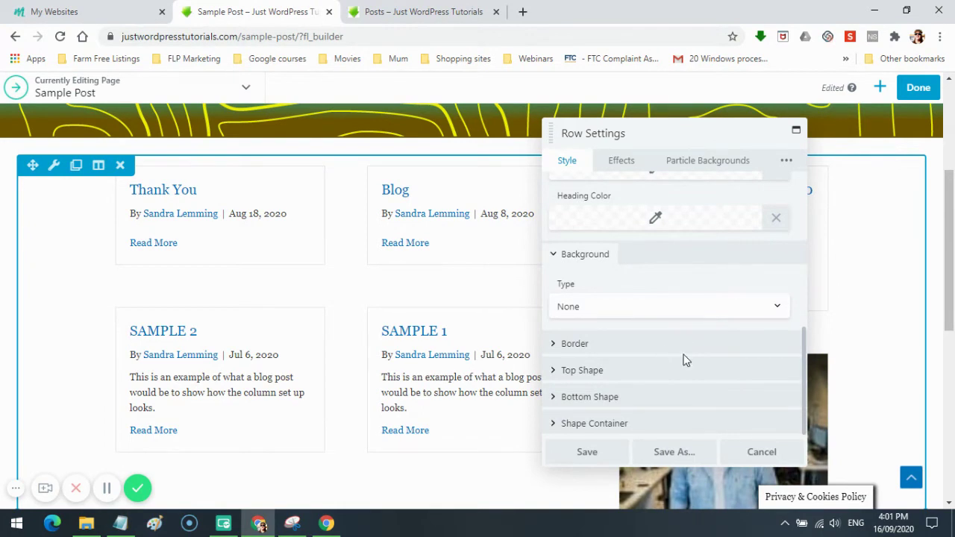
click(621, 161)
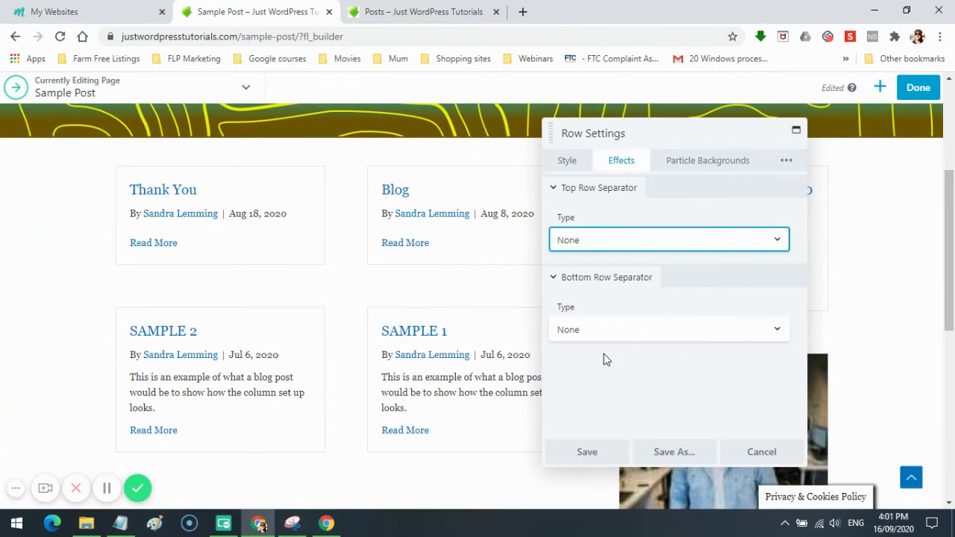
click(565, 159)
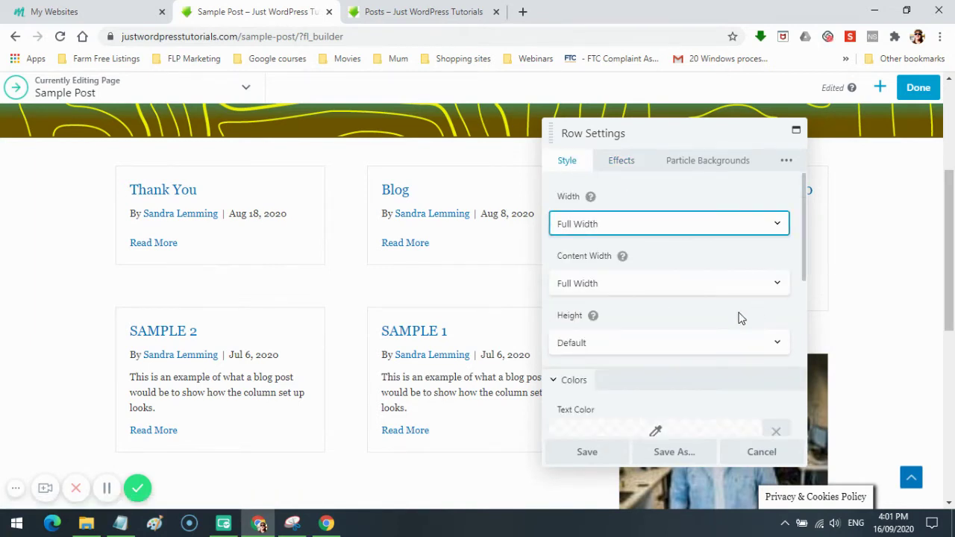
scroll(739, 319, down, 5)
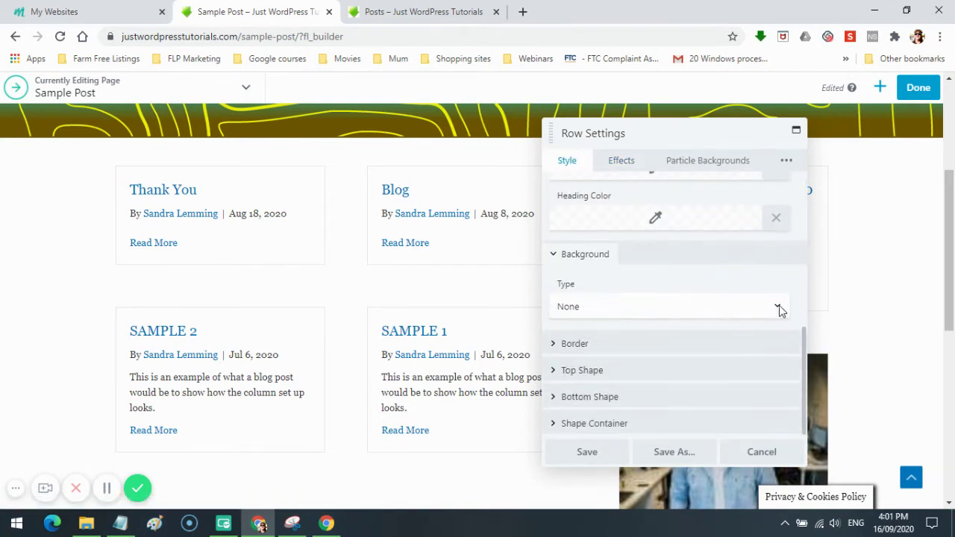
click(779, 309)
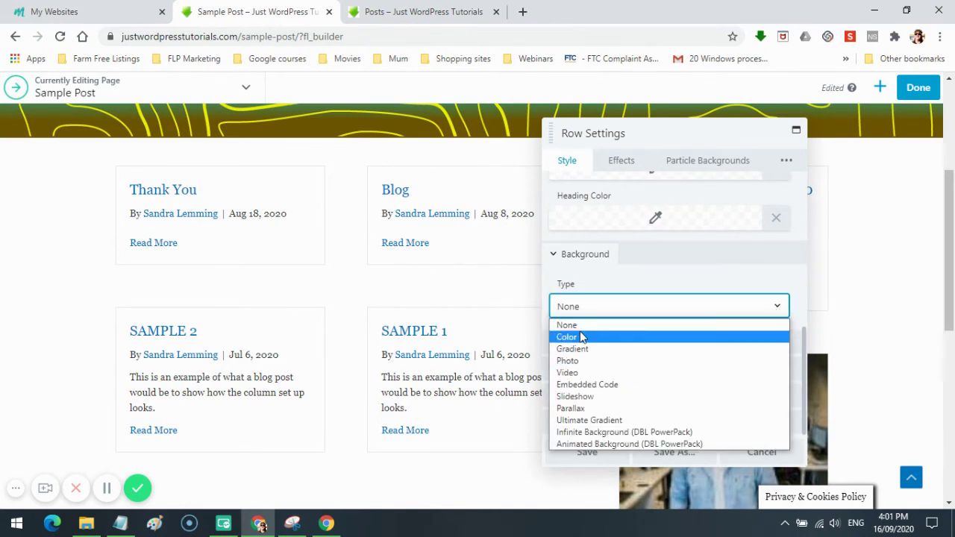
click(671, 337)
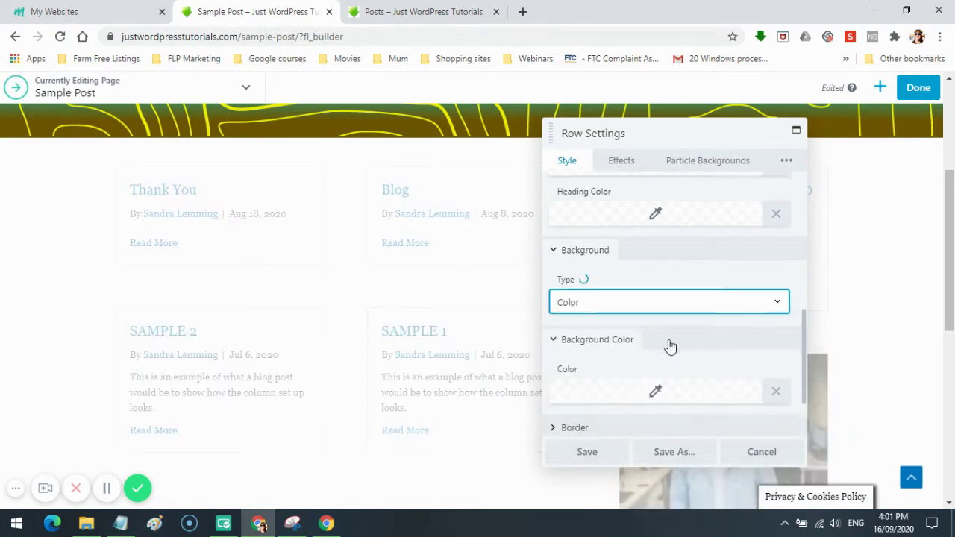
scroll(664, 333, down, 1)
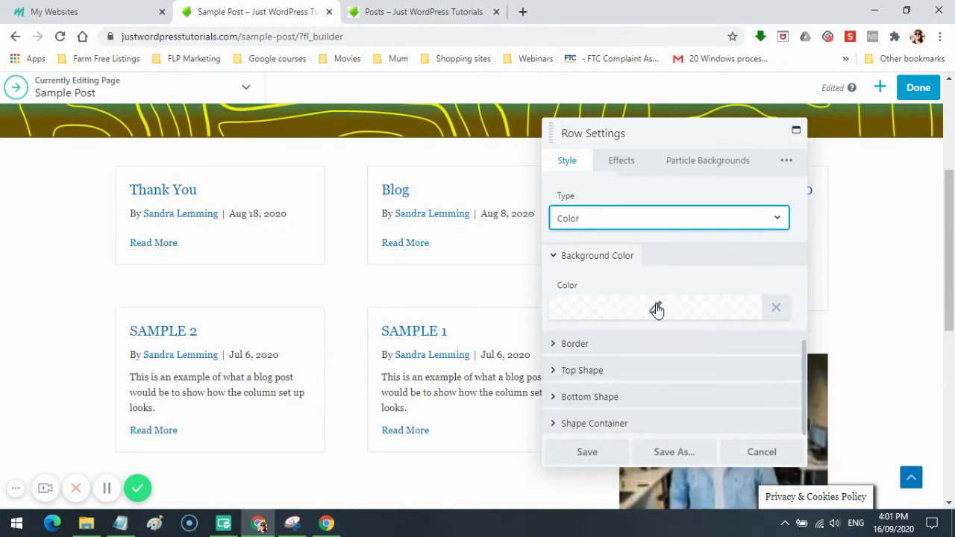
Choose orange #e28f00 as the posts row's background color.
click(656, 310)
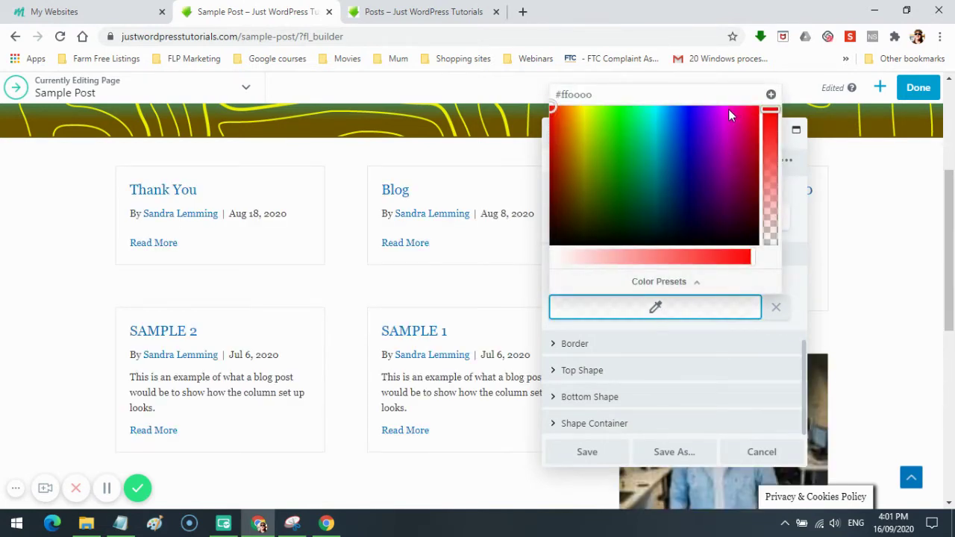
click(580, 112)
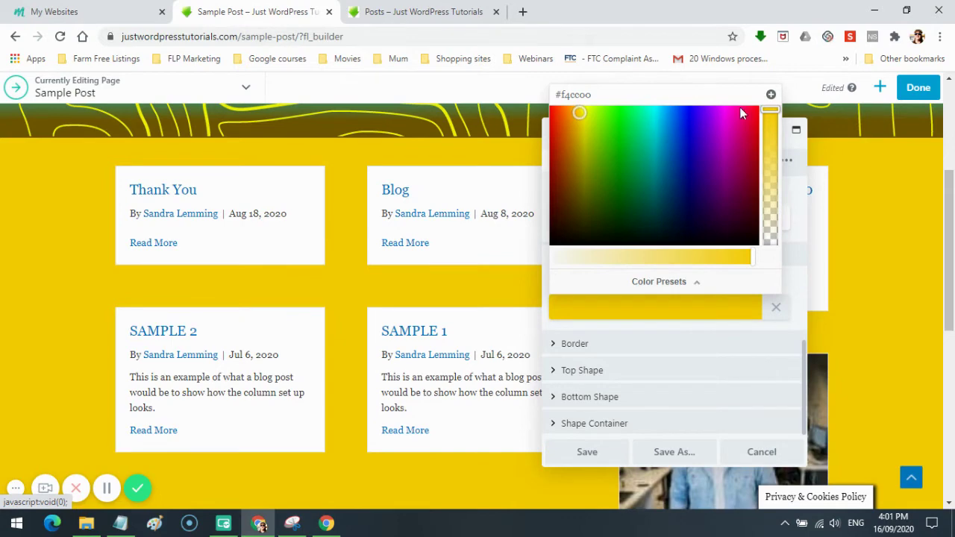
click(572, 122)
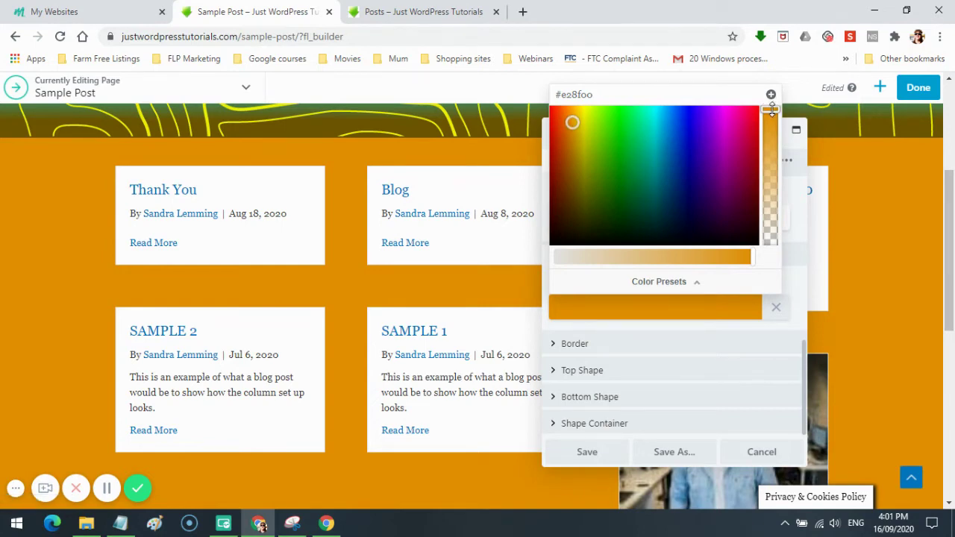
Soften the posts row's background color to the pale beige rgba(226,219,192,0.25) and save the row settings.
drag(771, 109, 768, 177)
drag(769, 180, 769, 182)
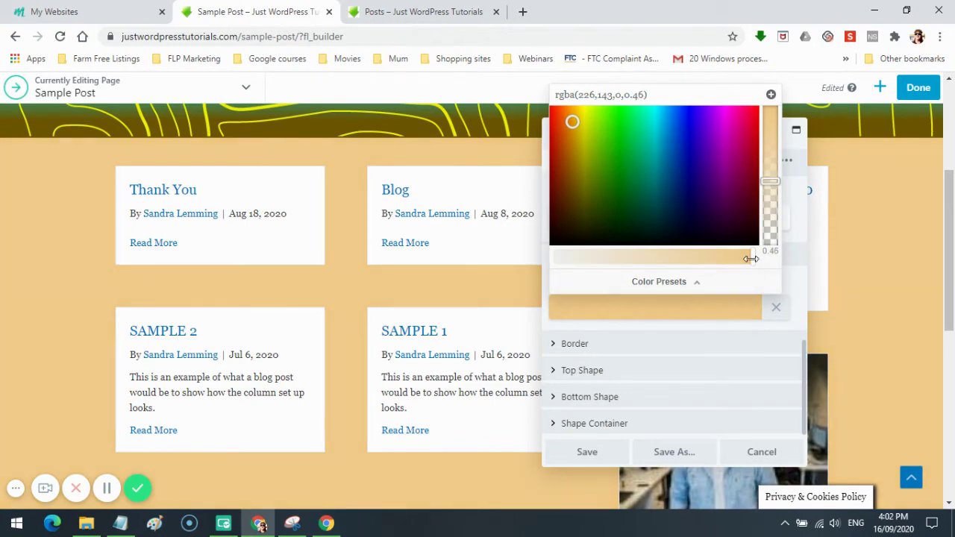
drag(751, 259, 585, 260)
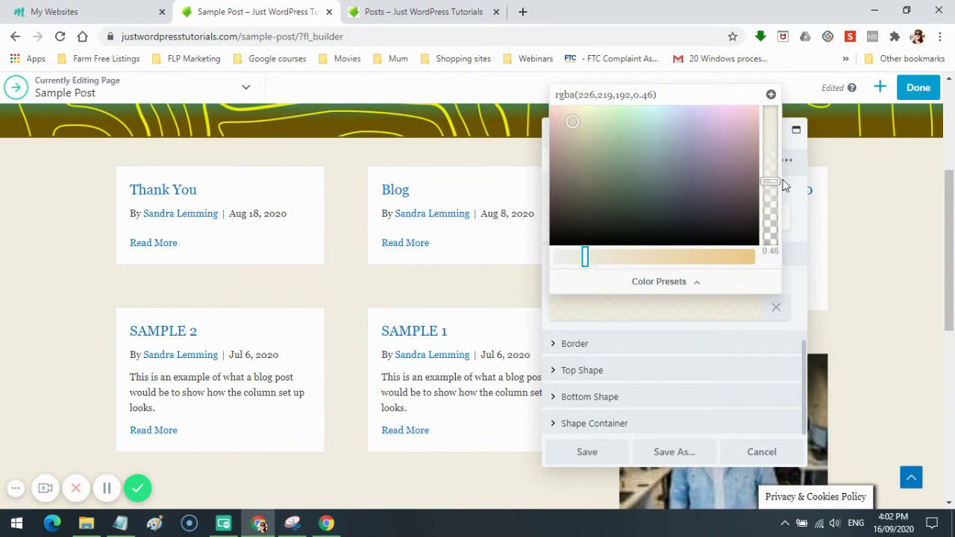
drag(771, 179, 769, 207)
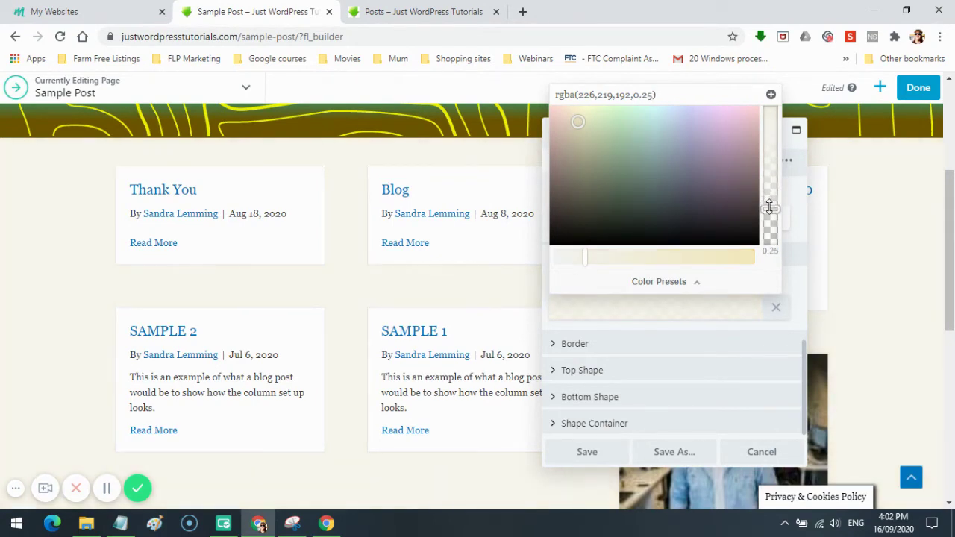
click(597, 457)
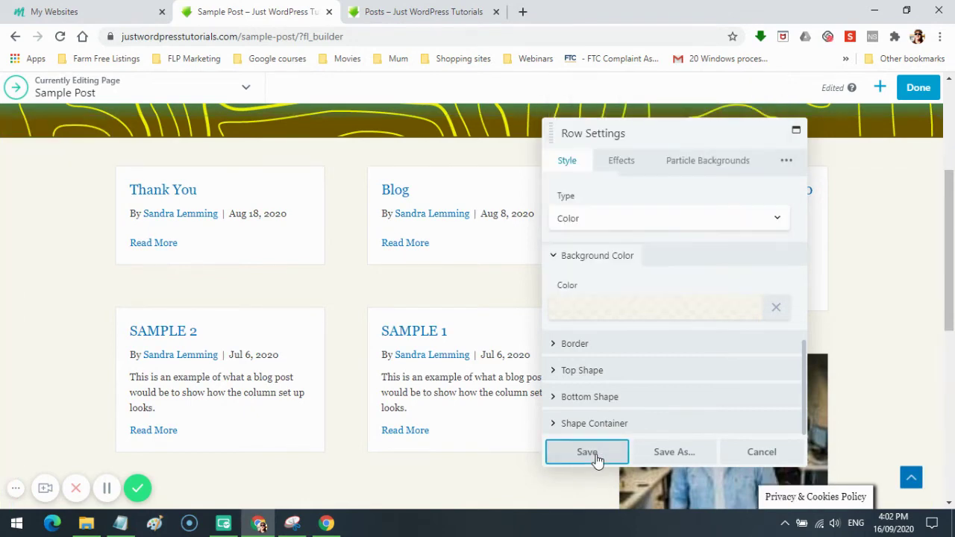
click(588, 453)
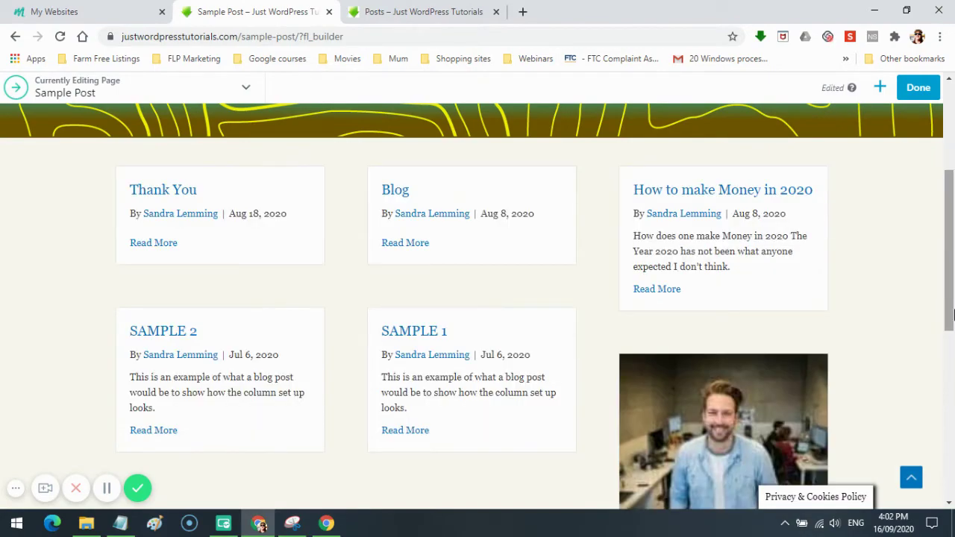
Open the settings of the Posts module and try centered post alignment before restoring left alignment.
scroll(913, 276, down, 6)
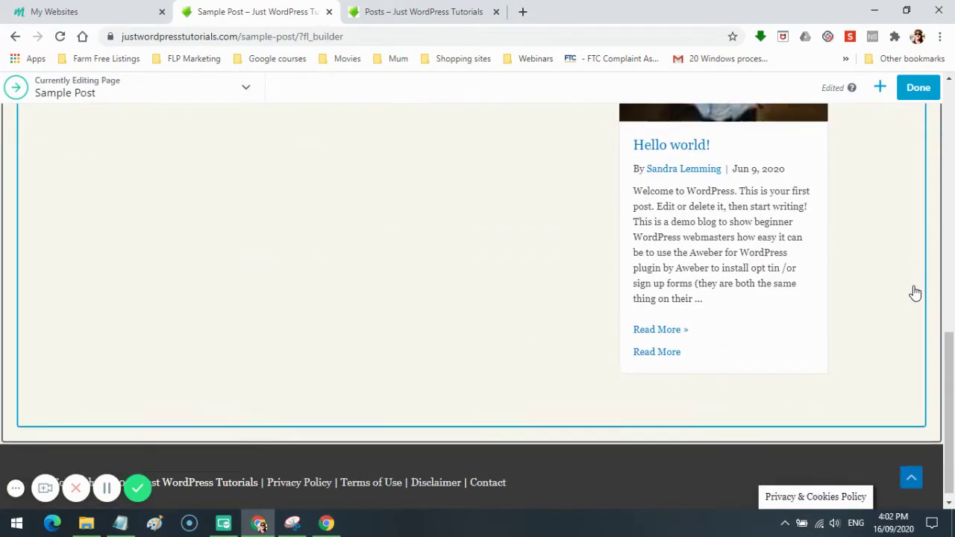
scroll(913, 286, up, 10)
scroll(914, 289, down, 5)
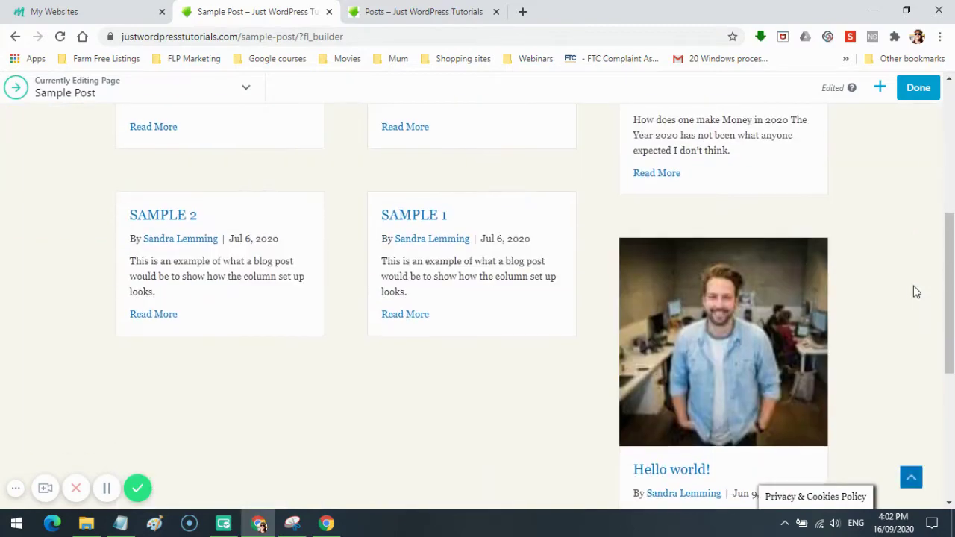
scroll(917, 292, up, 3)
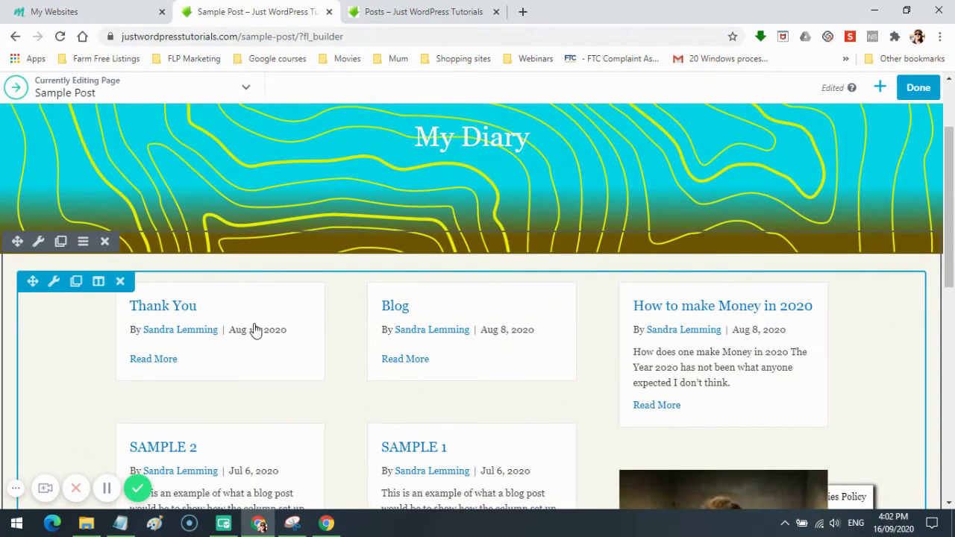
scroll(365, 339, down, 2)
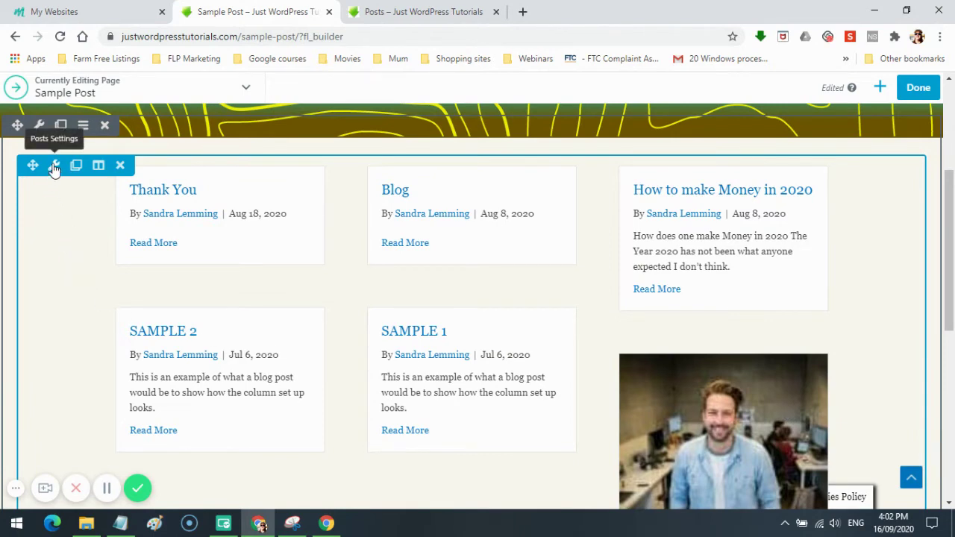
click(54, 166)
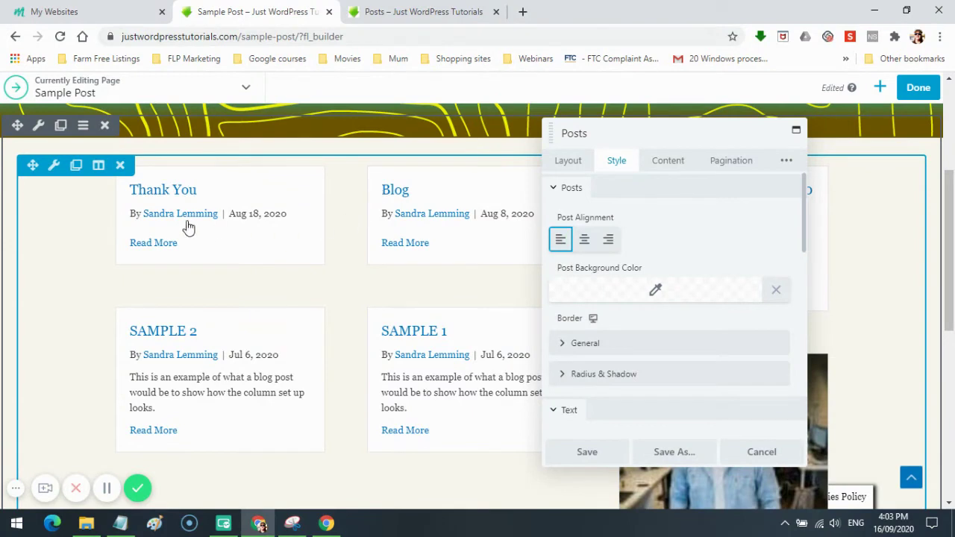
click(585, 240)
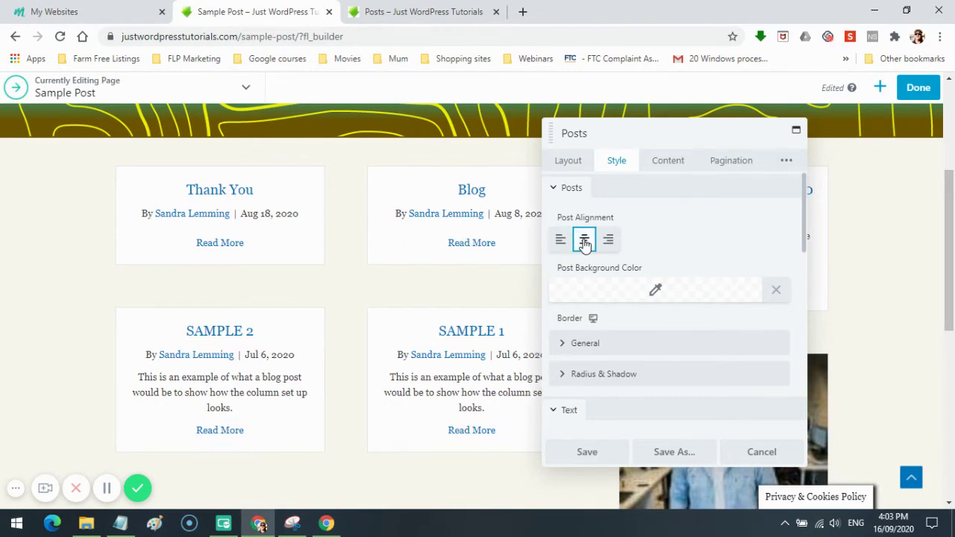
click(559, 240)
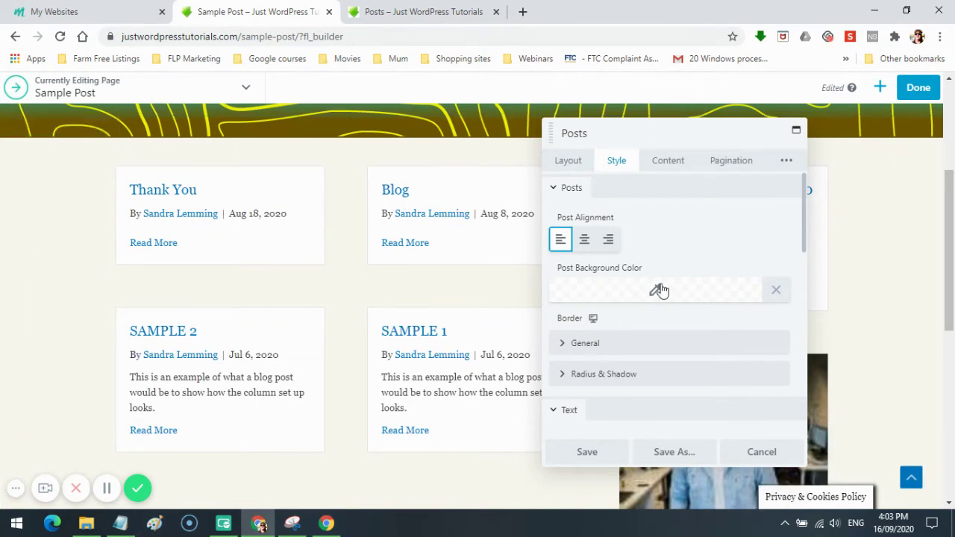
Set the title color of the blog posts to the near-black #000014.
scroll(661, 289, down, 3)
scroll(661, 291, up, 2)
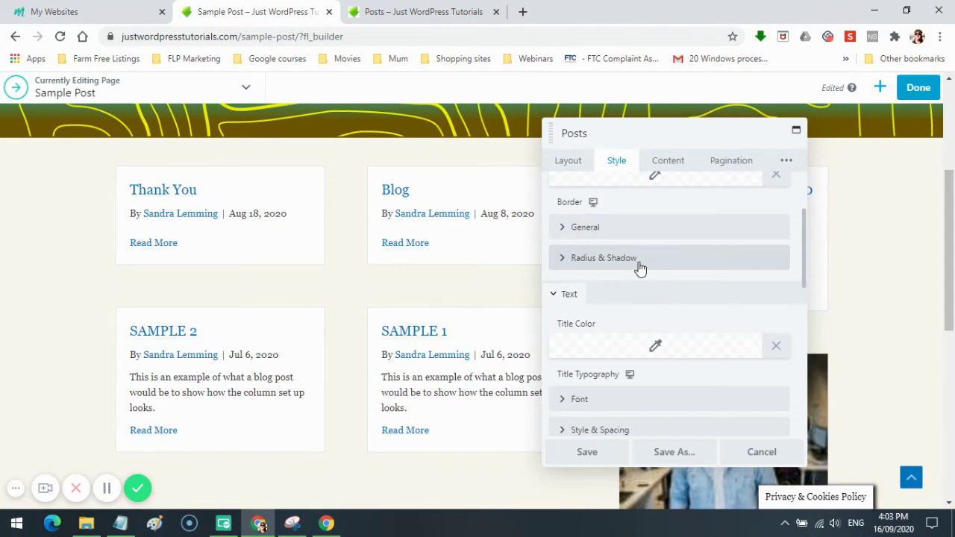
scroll(639, 268, down, 2)
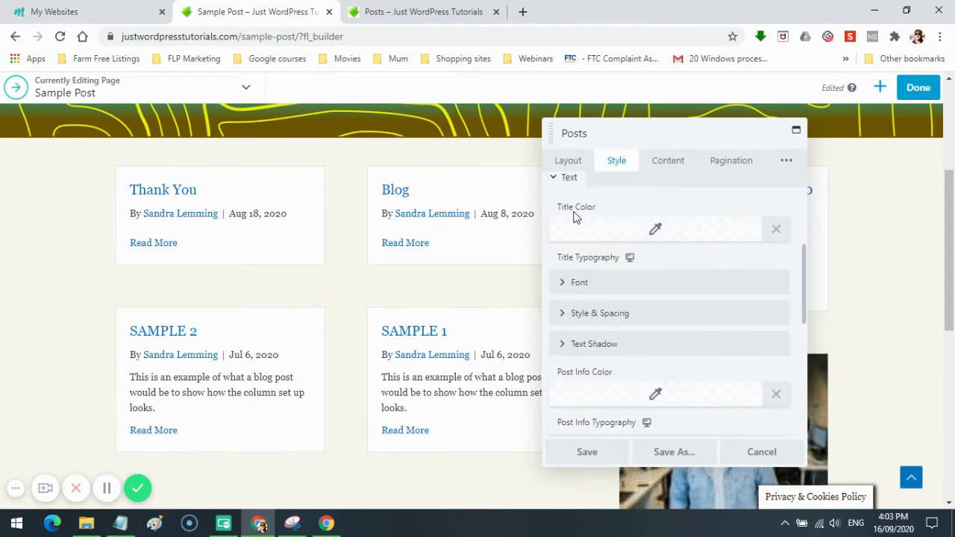
click(656, 232)
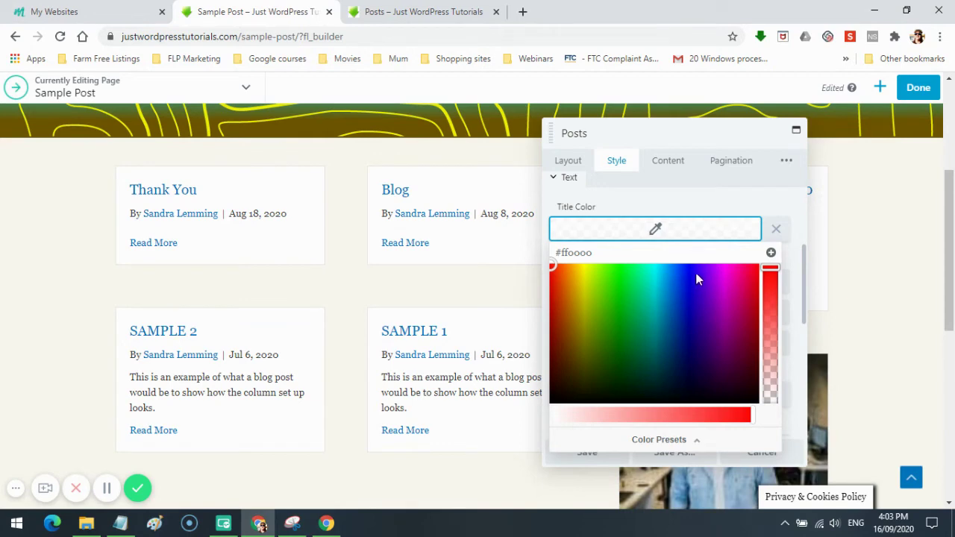
click(693, 306)
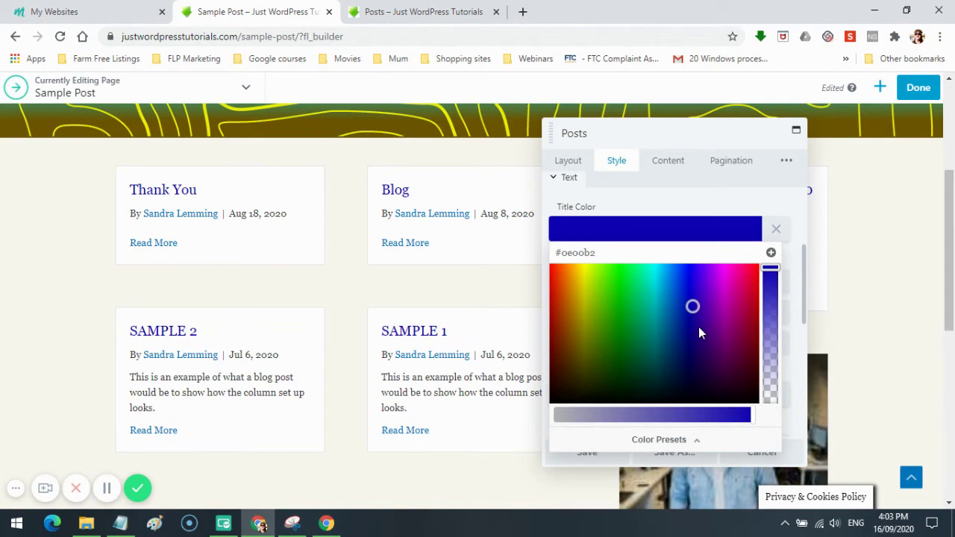
click(691, 393)
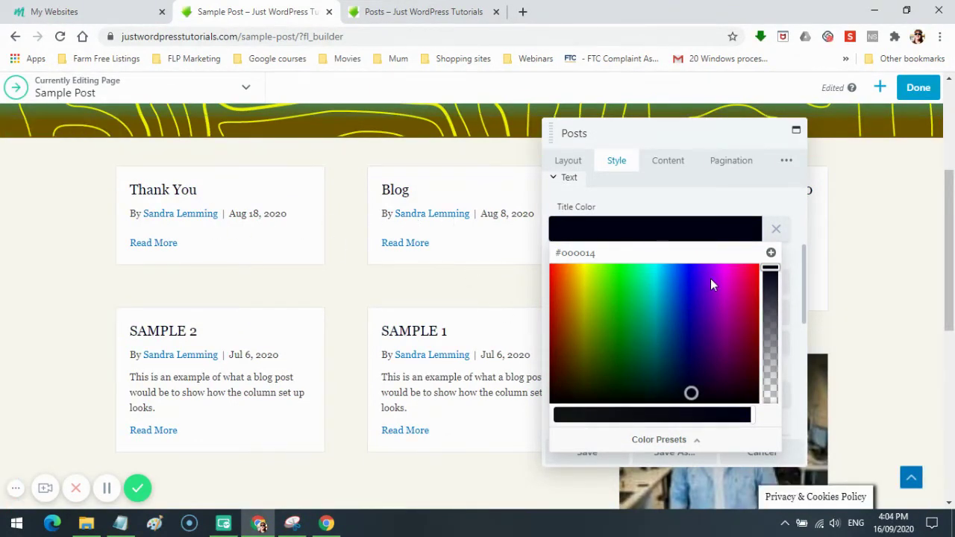
click(765, 204)
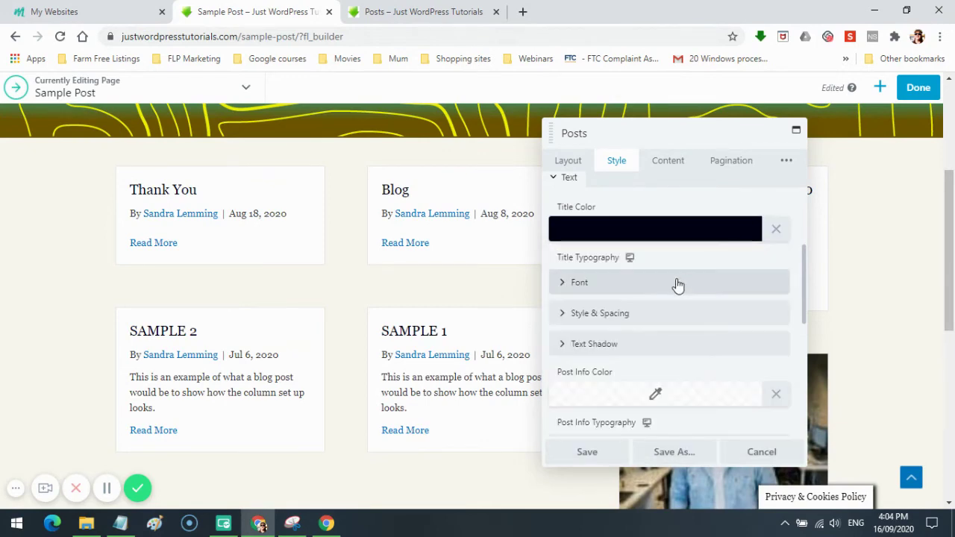
Set the post titles' font family to Lobster Two and their size to 24 px.
click(657, 288)
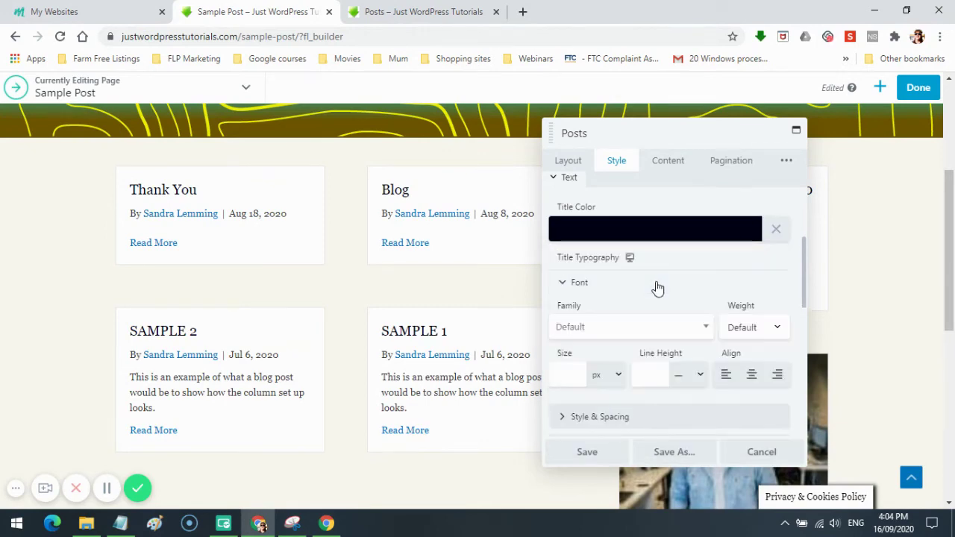
click(703, 331)
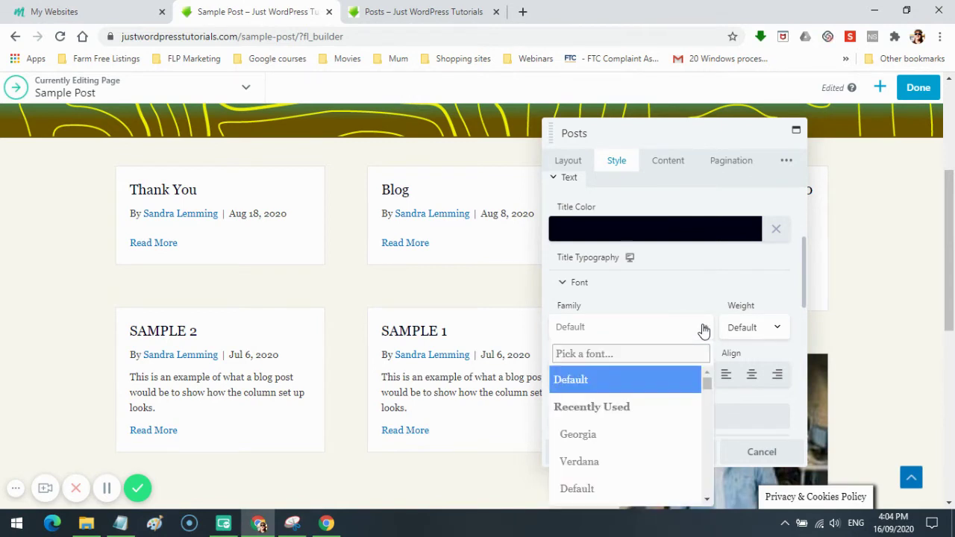
scroll(652, 405, down, 5)
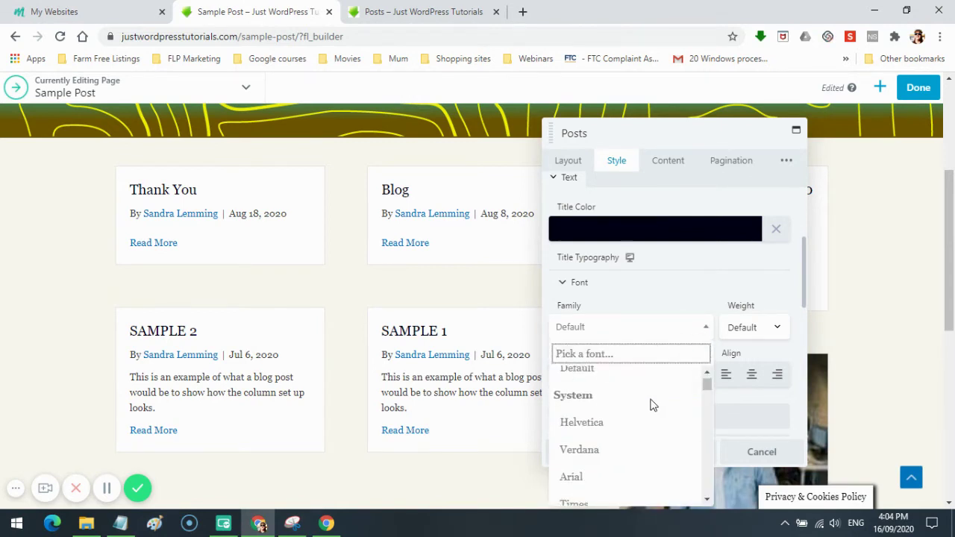
scroll(651, 407, down, 8)
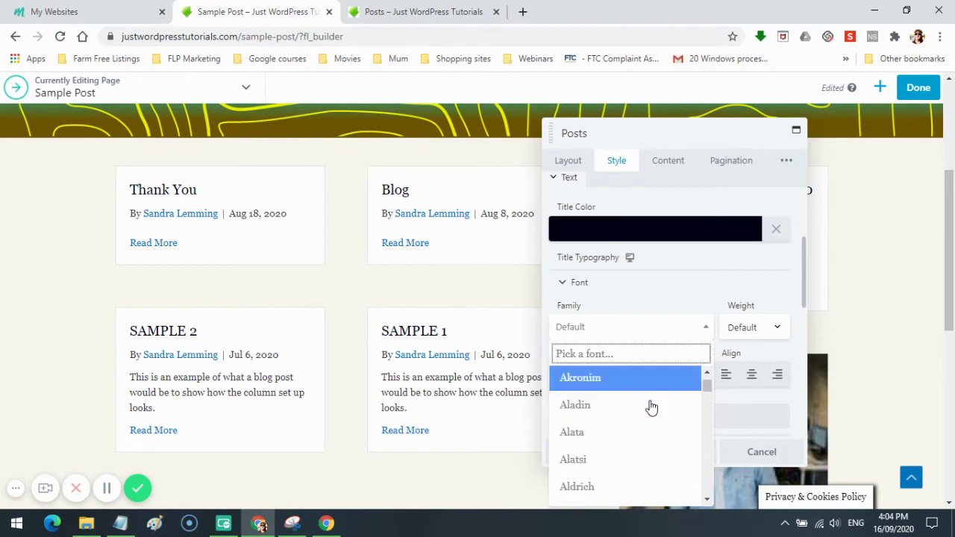
scroll(652, 407, down, 6)
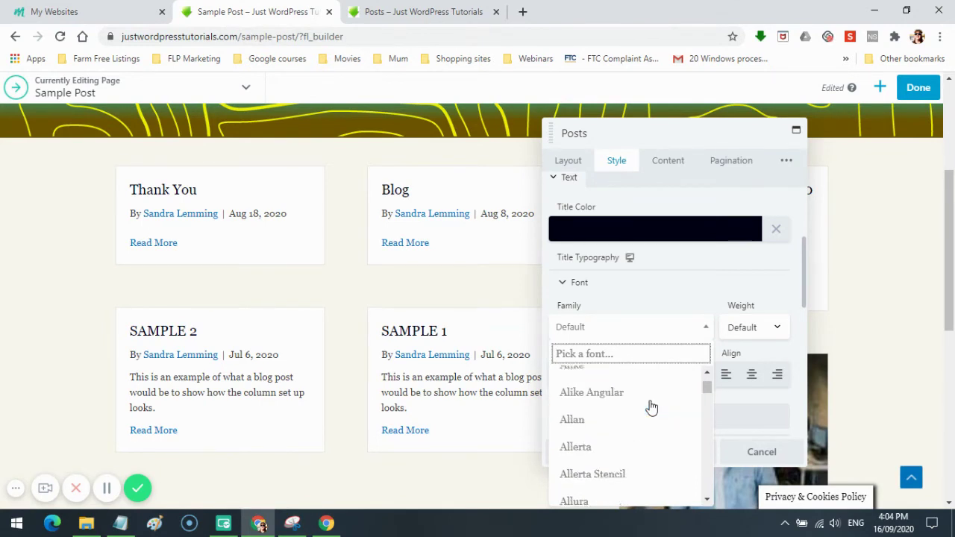
scroll(651, 407, down, 8)
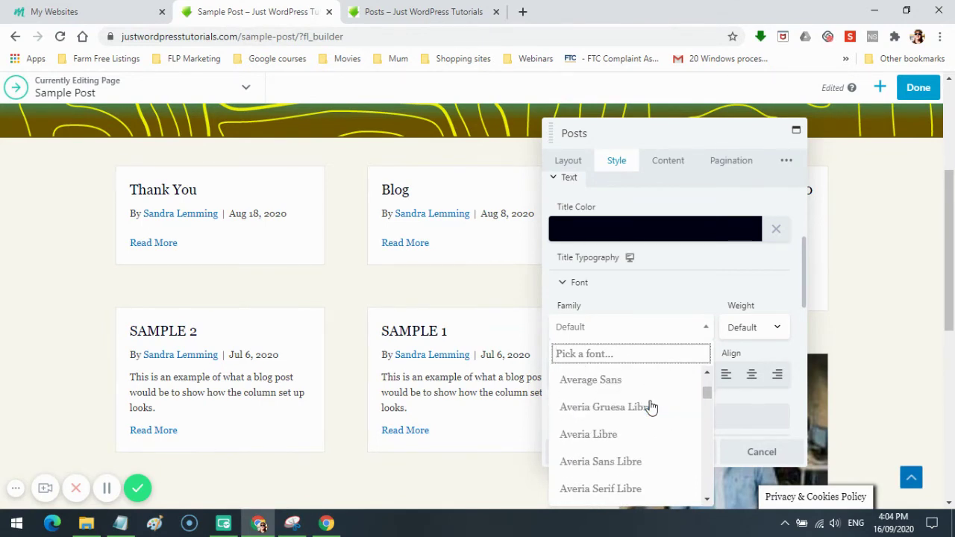
scroll(652, 406, down, 6)
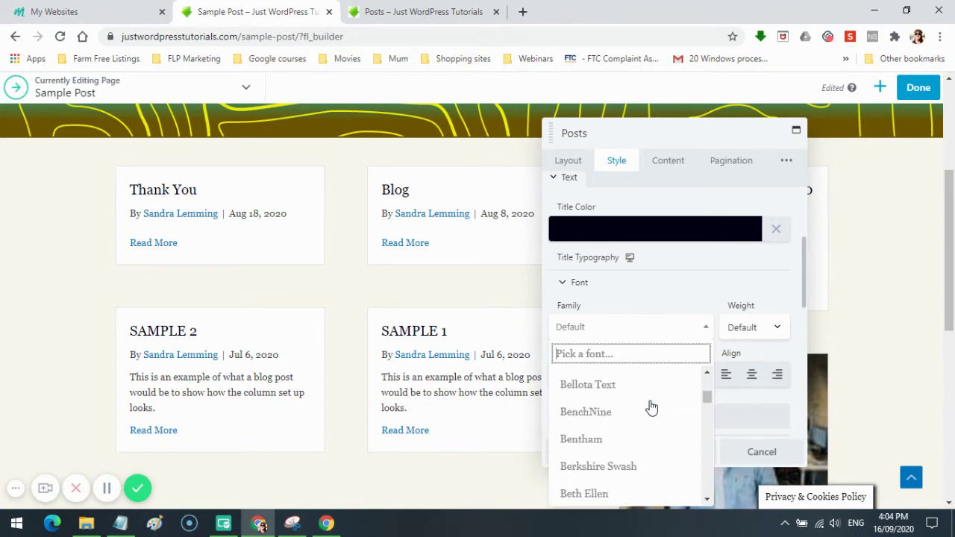
scroll(651, 407, down, 2)
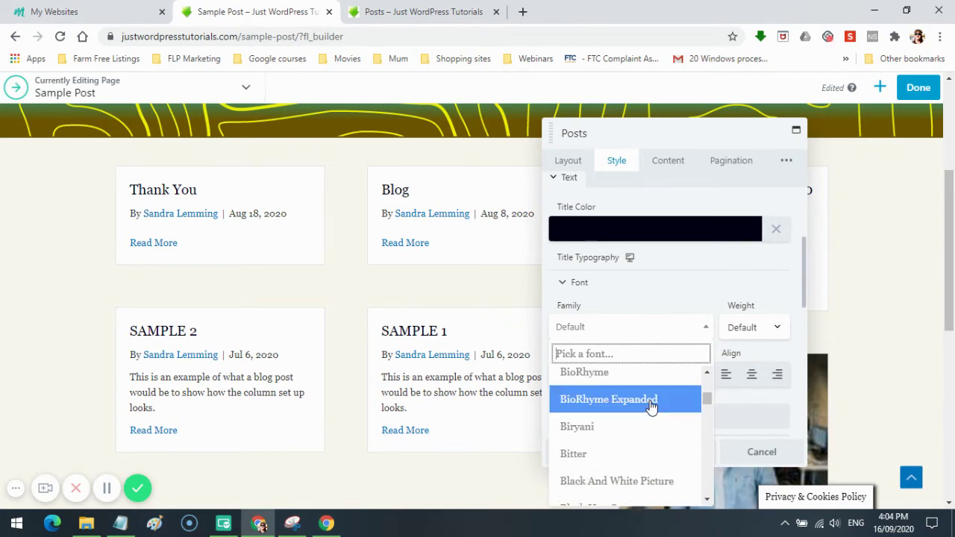
scroll(651, 407, down, 5)
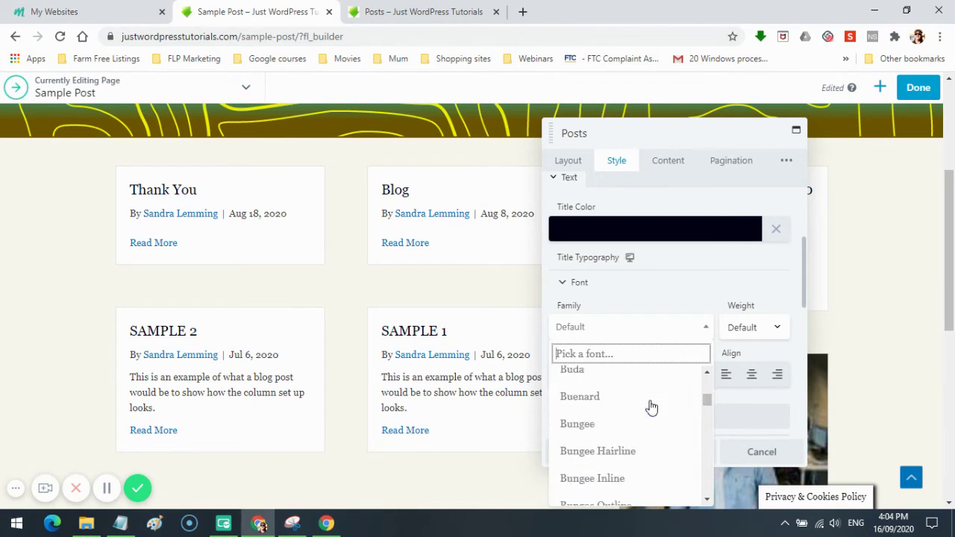
scroll(651, 407, down, 8)
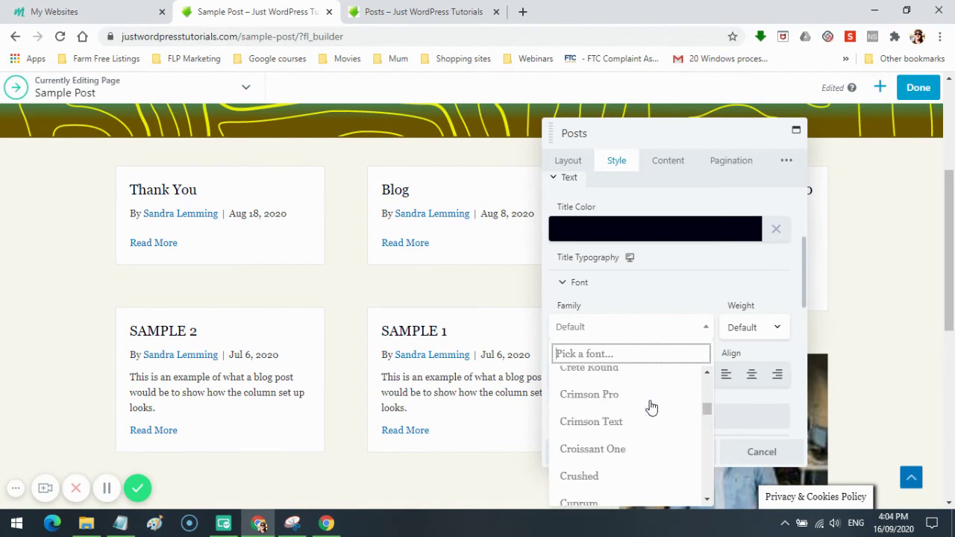
scroll(652, 407, down, 9)
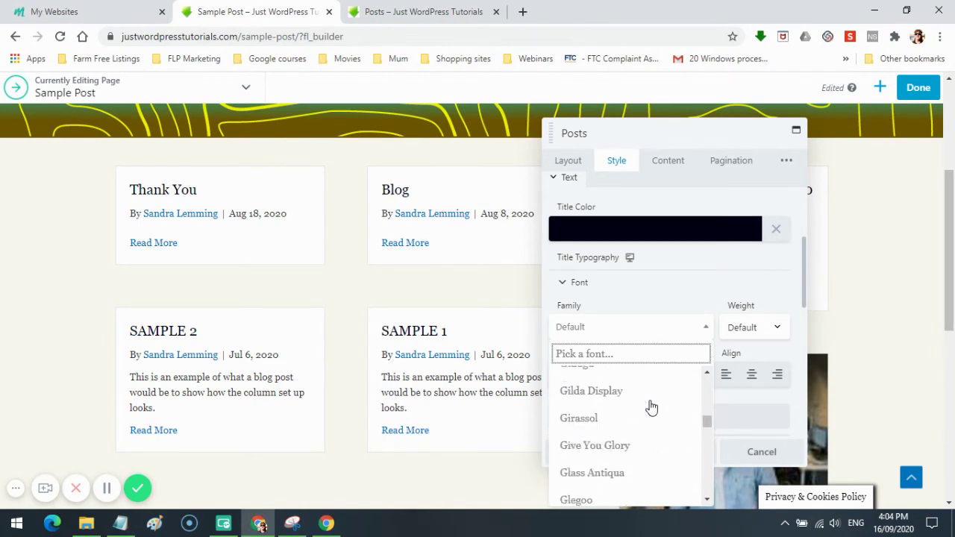
scroll(652, 406, down, 8)
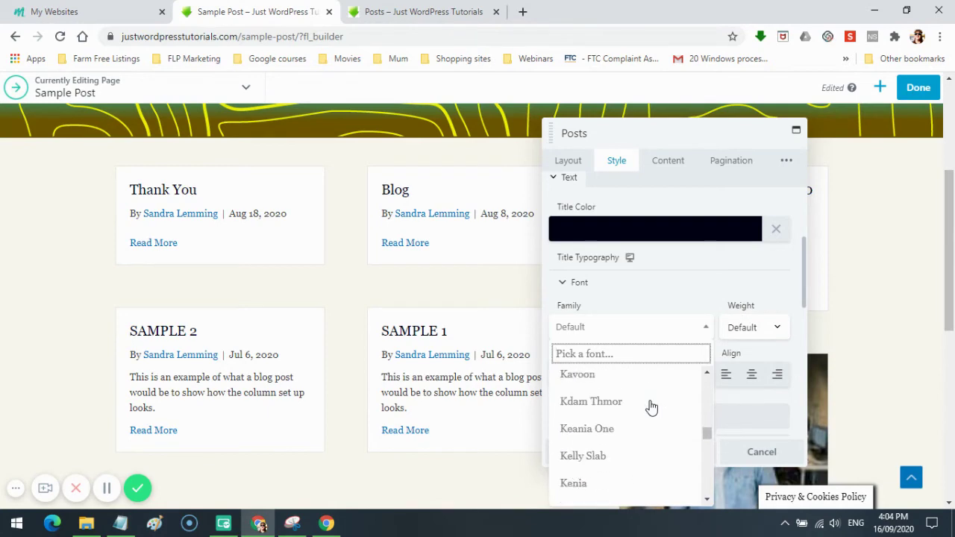
scroll(651, 407, down, 3)
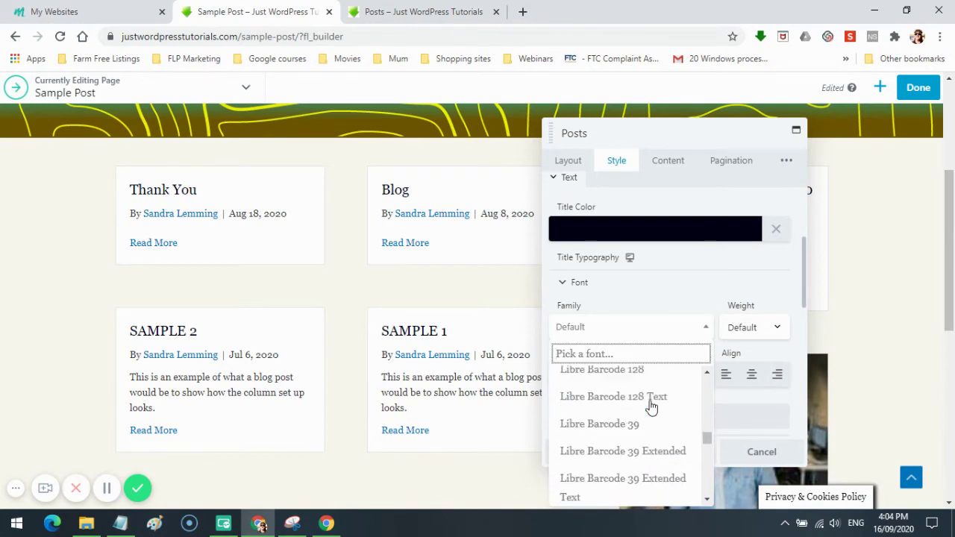
scroll(652, 407, down, 5)
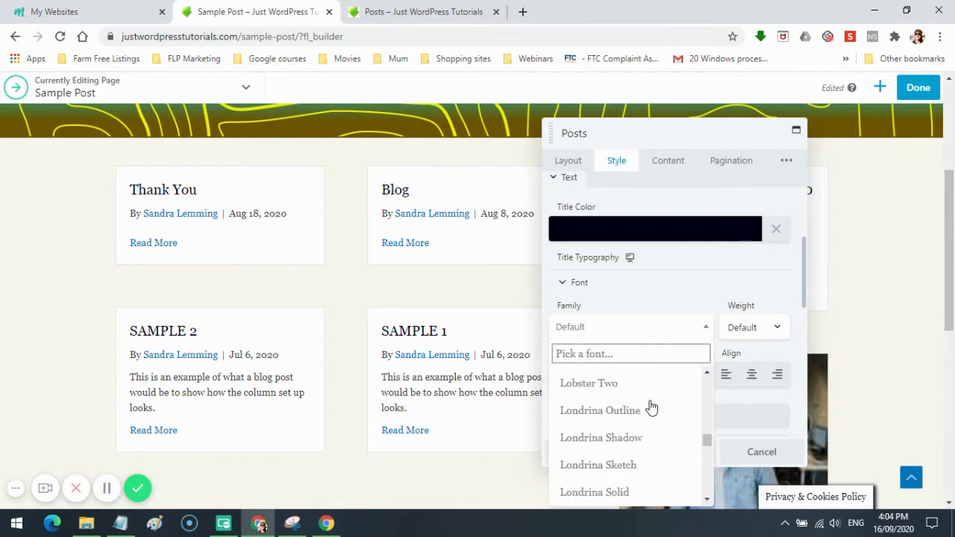
scroll(652, 406, down, 3)
scroll(652, 406, up, 2)
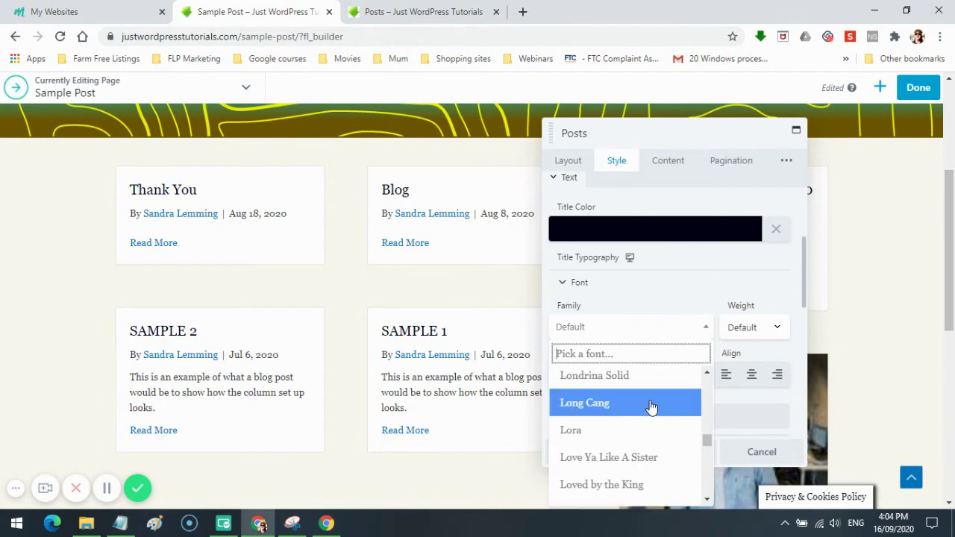
scroll(652, 406, up, 2)
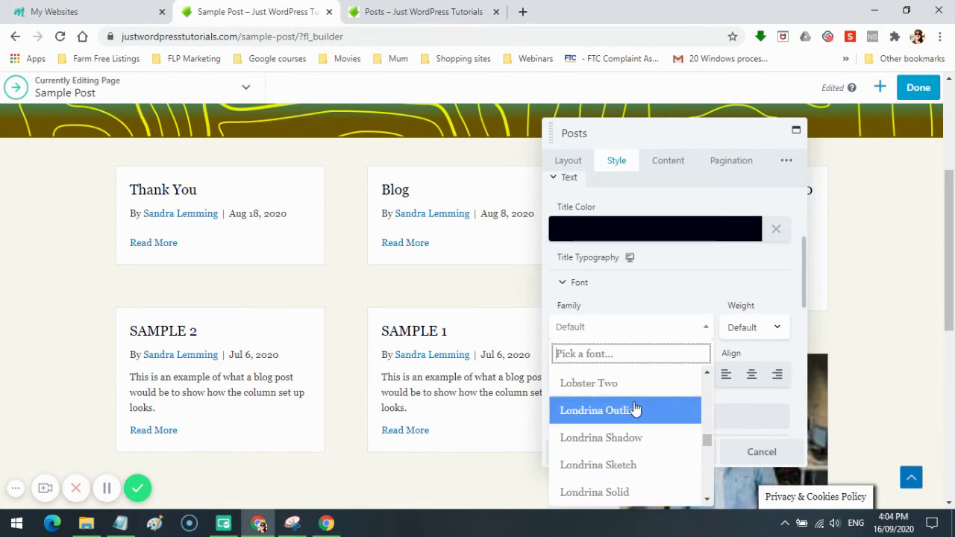
click(575, 383)
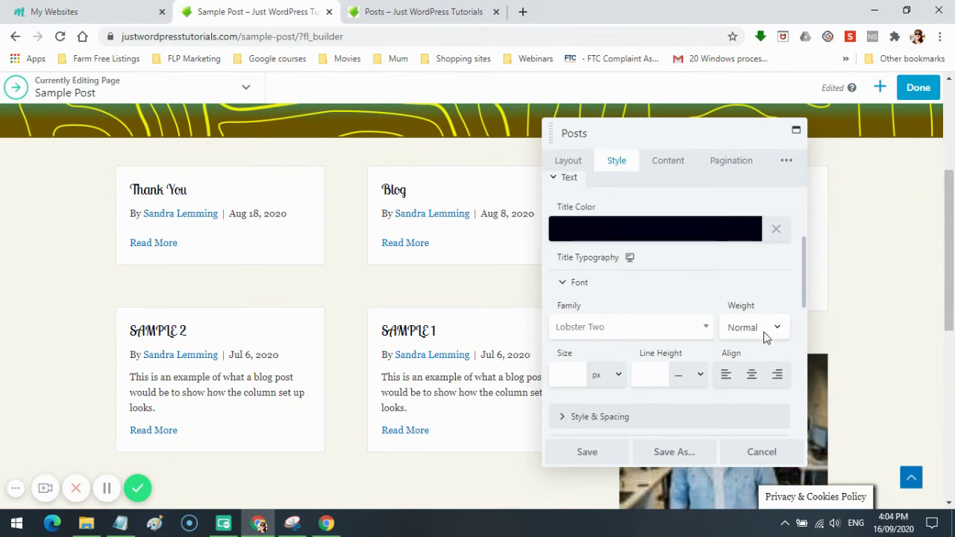
click(568, 376)
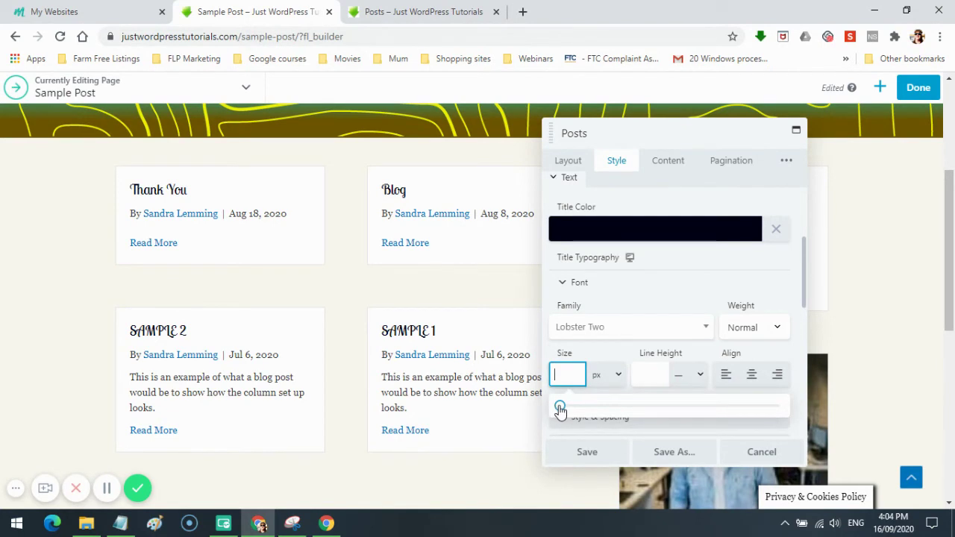
drag(559, 409, 614, 414)
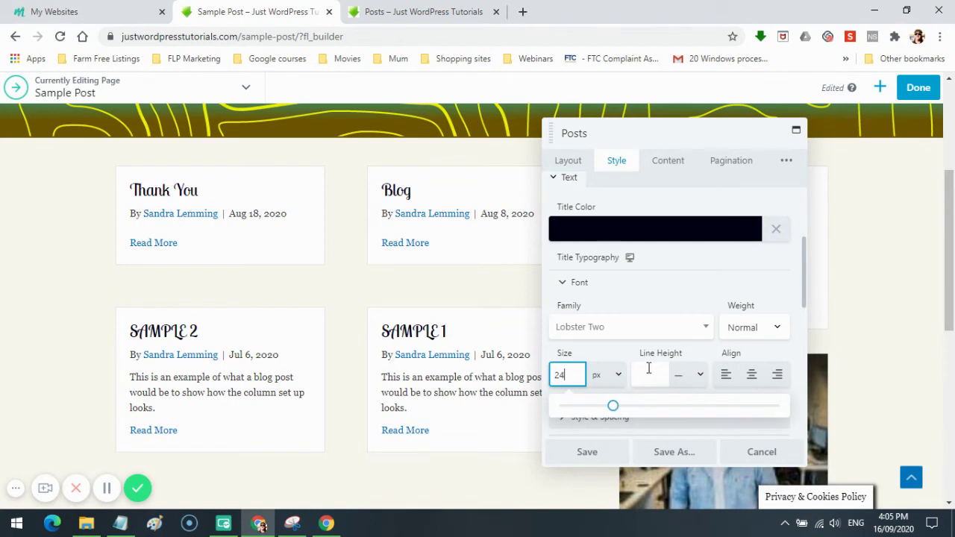
Set the post titles' font size to 20 px for the small 360px device view, then return to the desktop view.
click(630, 261)
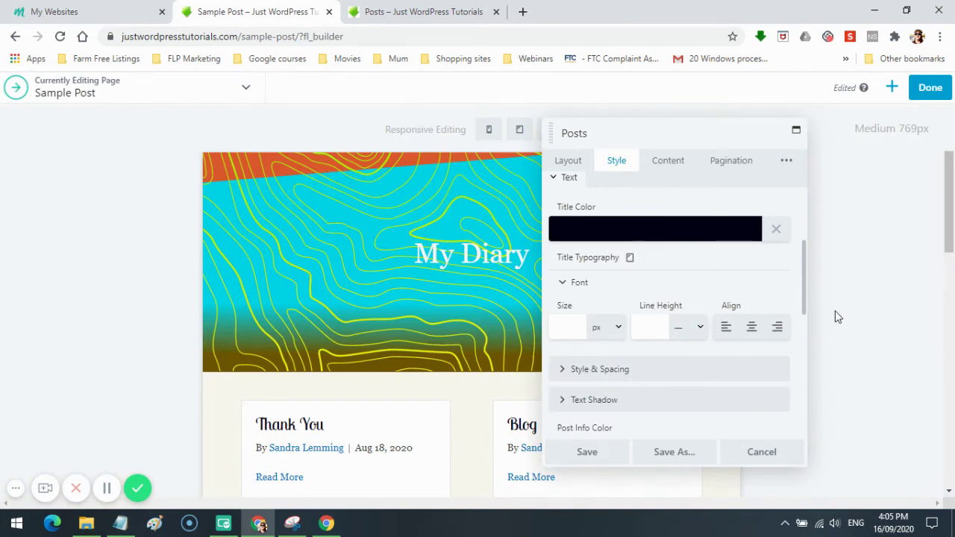
scroll(856, 321, down, 2)
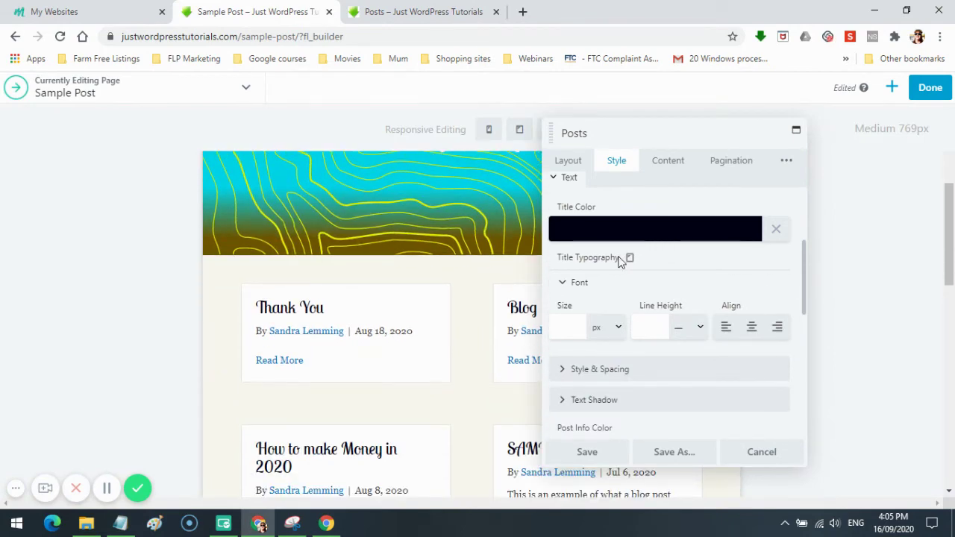
scroll(913, 319, up, 2)
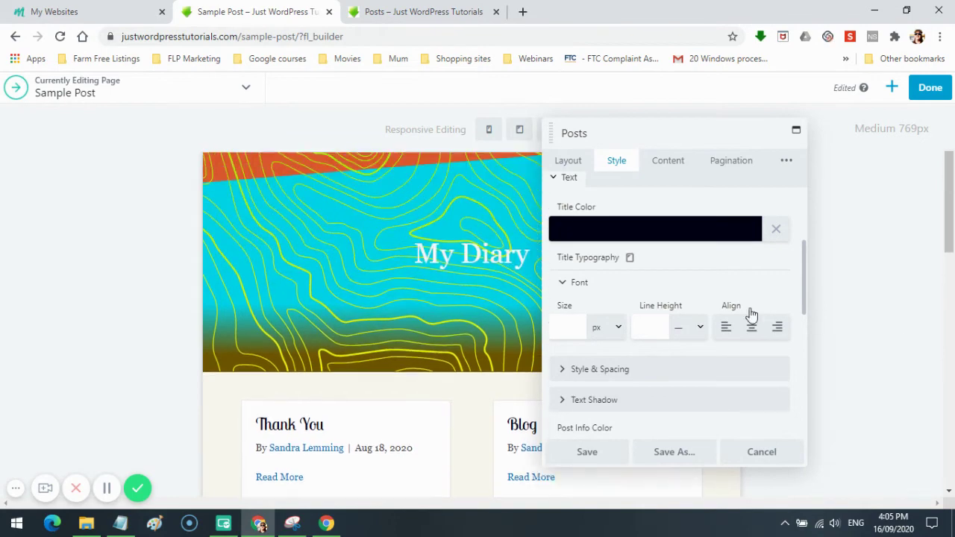
click(630, 260)
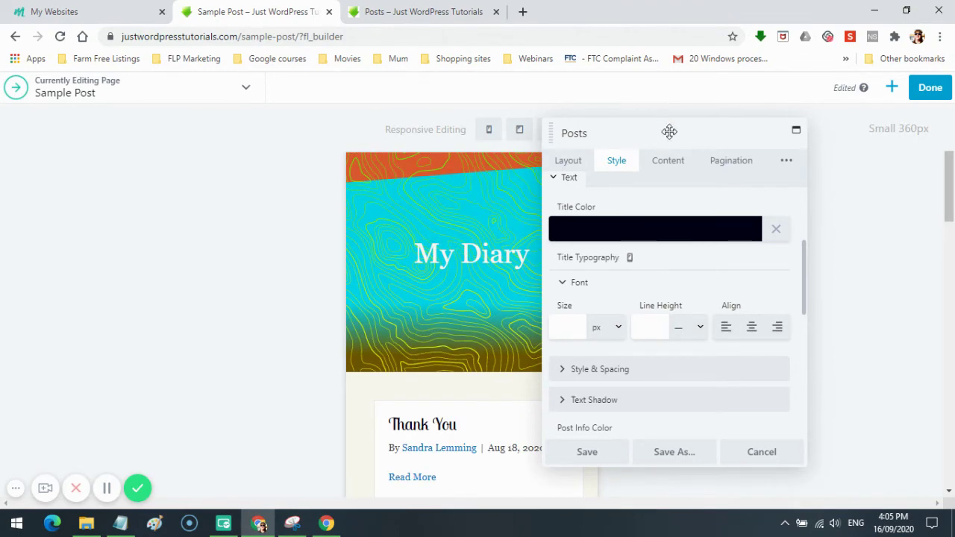
mouse_move(744, 125)
mouse_down()
mouse_move(784, 116)
mouse_move(748, 108)
mouse_move(752, 136)
mouse_up()
scroll(348, 306, down, 3)
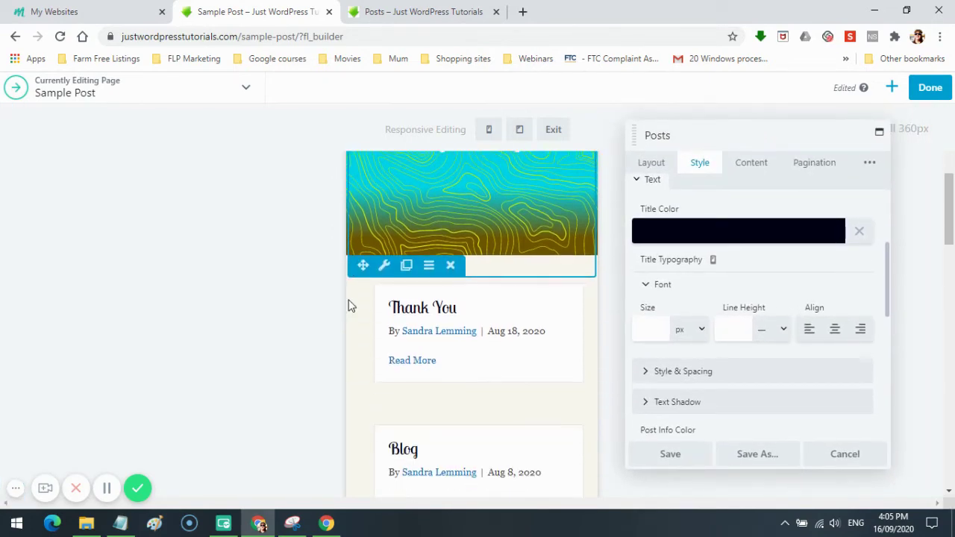
scroll(430, 400, down, 2)
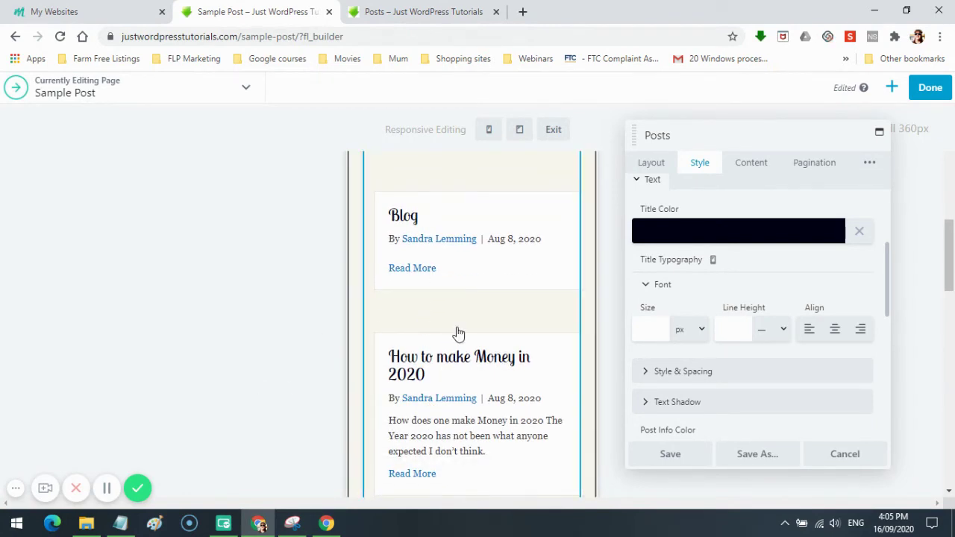
click(655, 330)
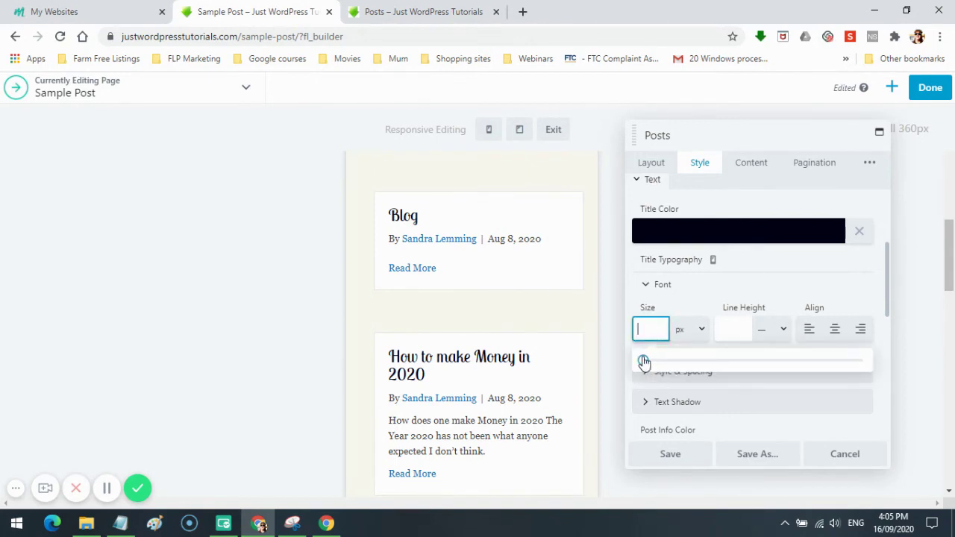
drag(644, 362, 688, 363)
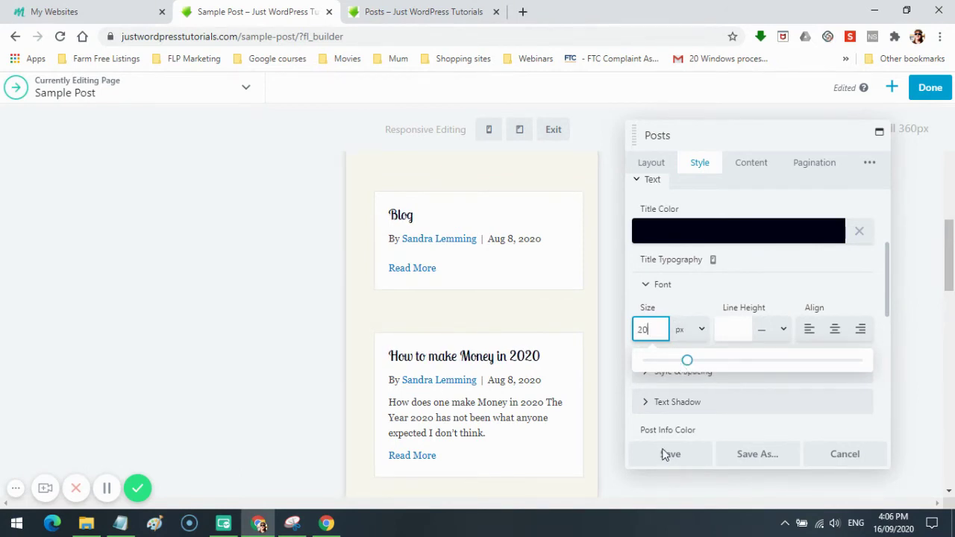
click(714, 261)
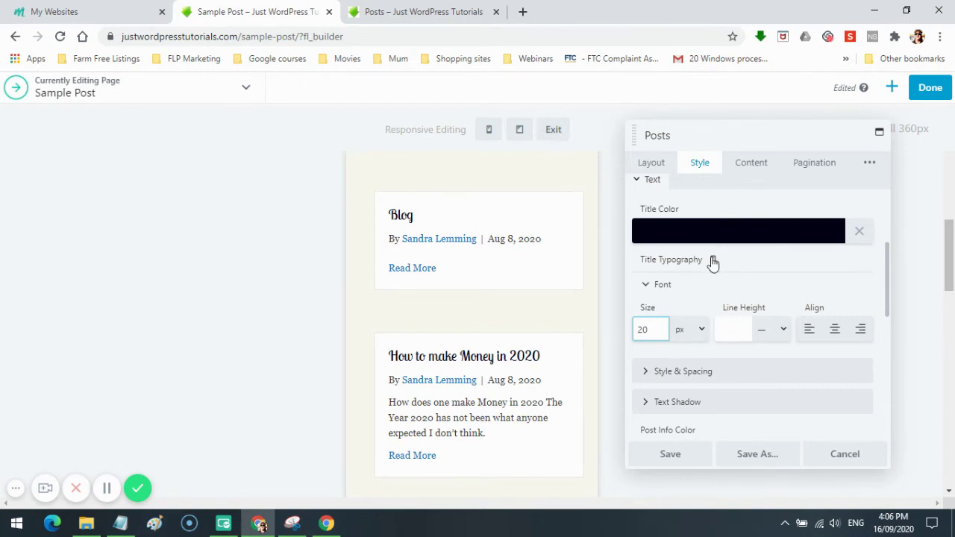
click(713, 262)
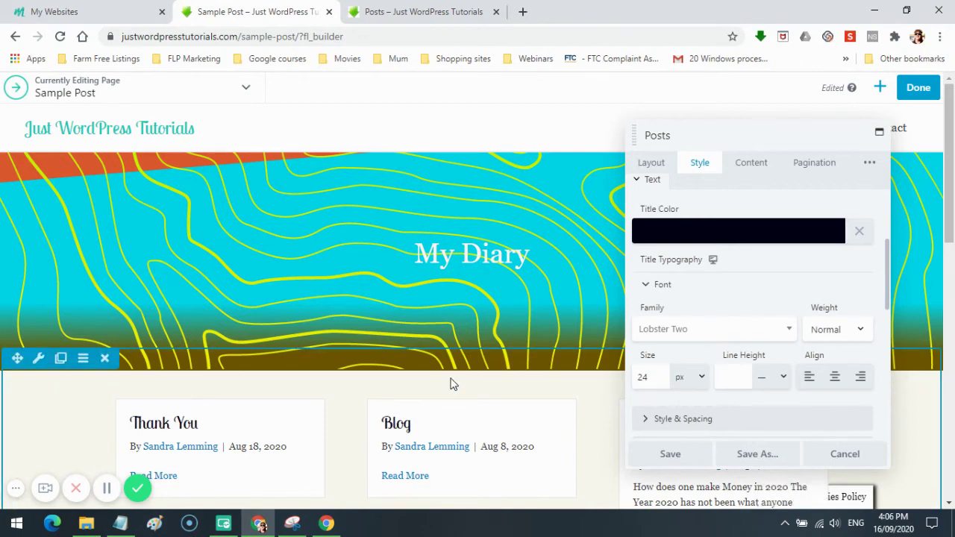
Try Verdana as the font family of the post titles.
scroll(450, 381, down, 3)
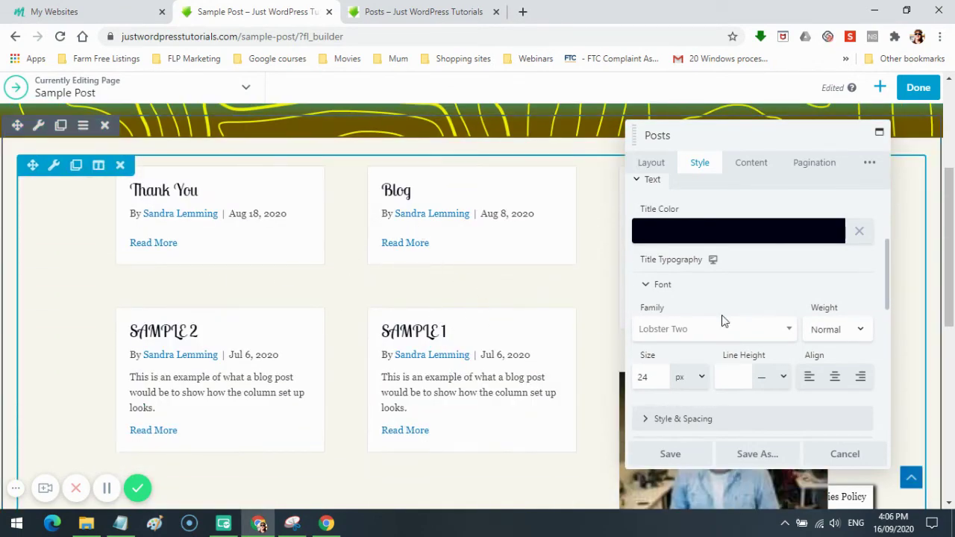
click(790, 333)
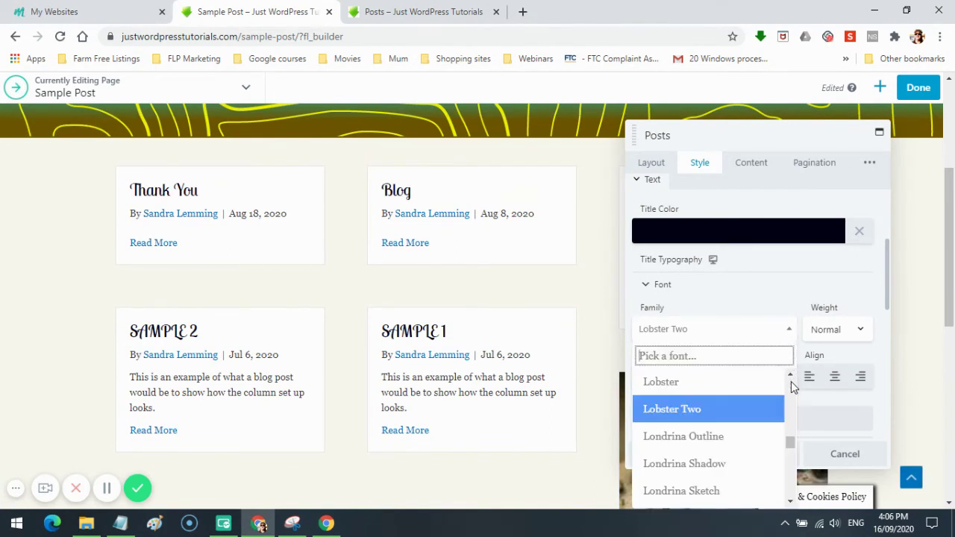
scroll(708, 453, up, 10)
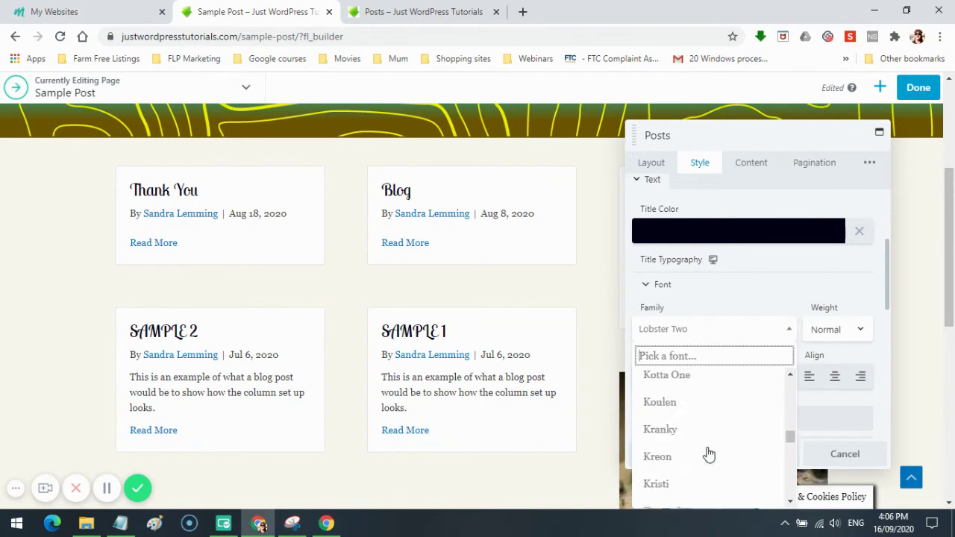
scroll(709, 454, up, 15)
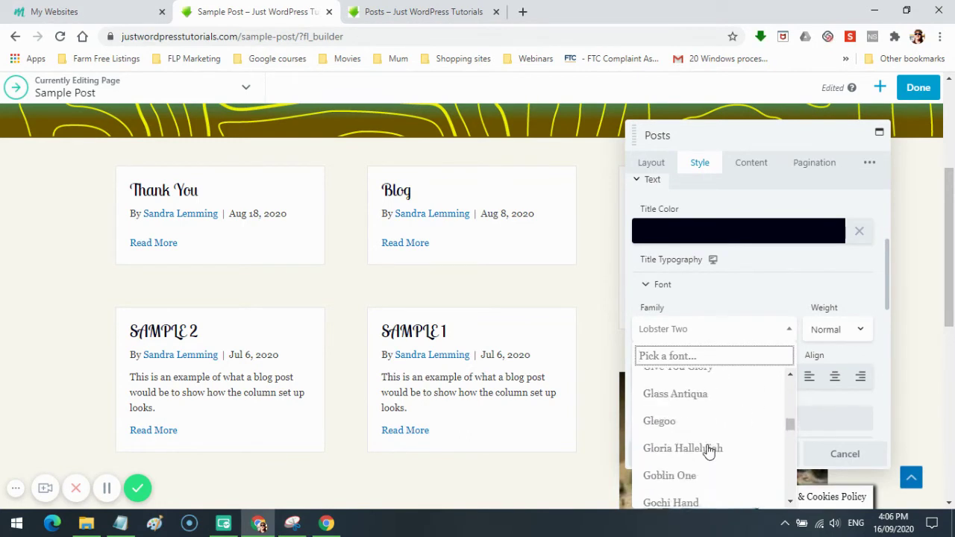
scroll(708, 452, up, 15)
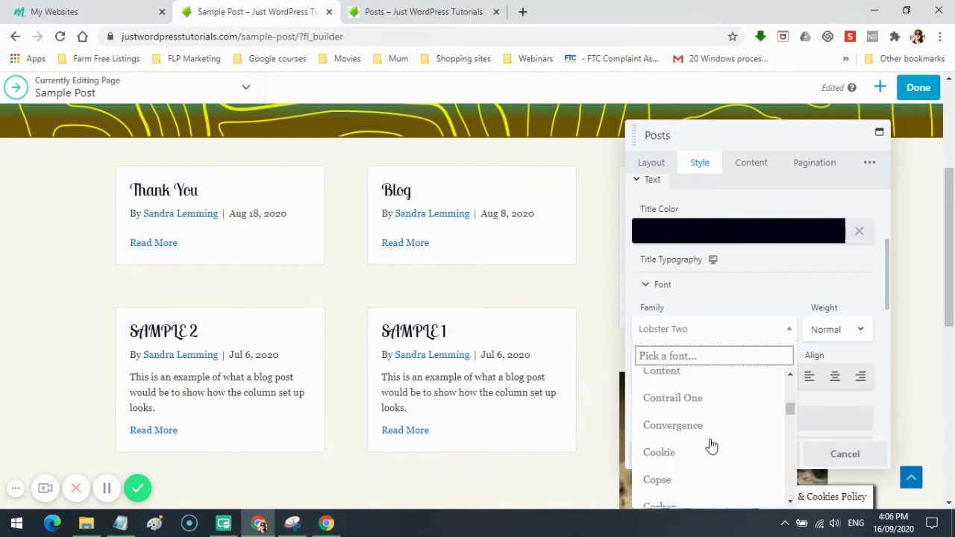
scroll(712, 446, up, 15)
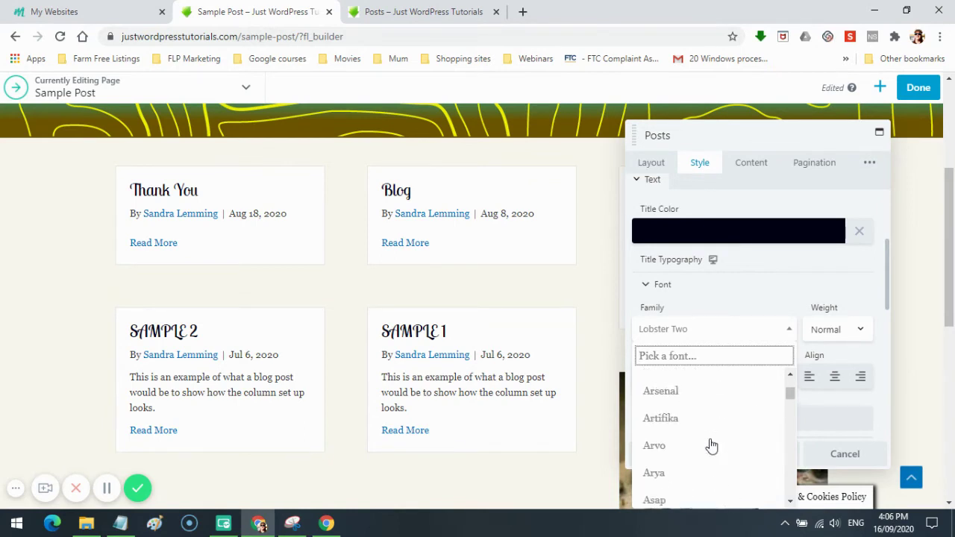
scroll(712, 445, up, 10)
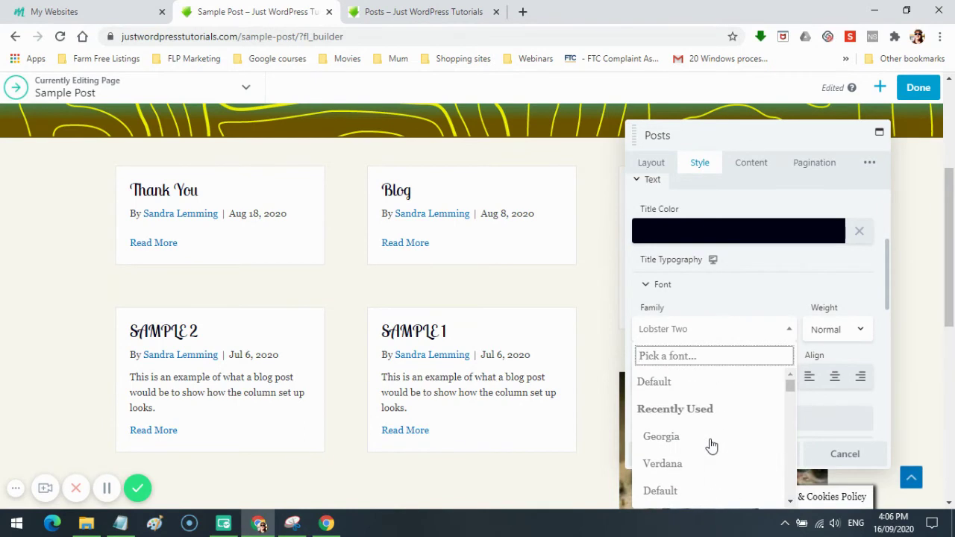
click(664, 464)
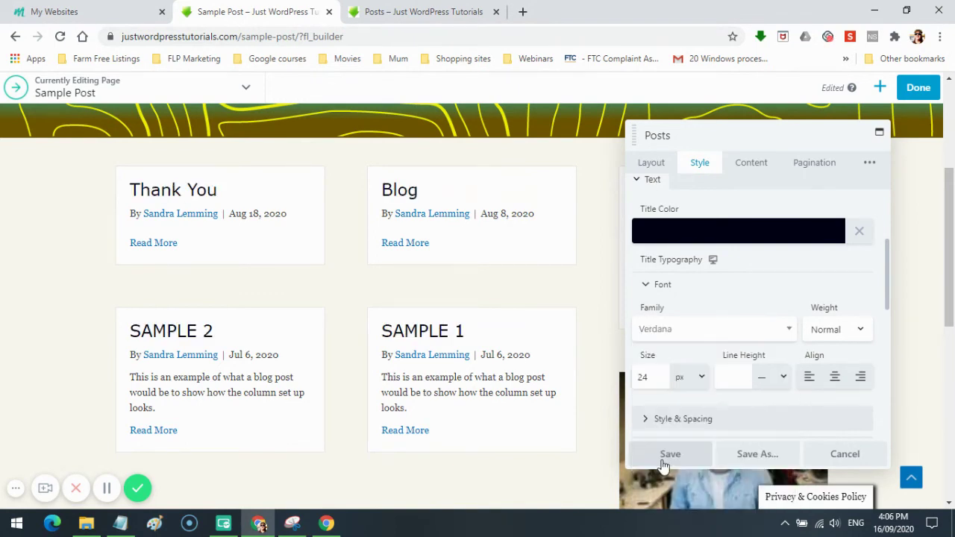
Set the font family of the post titles to Georgia, leaving the line height empty.
click(788, 333)
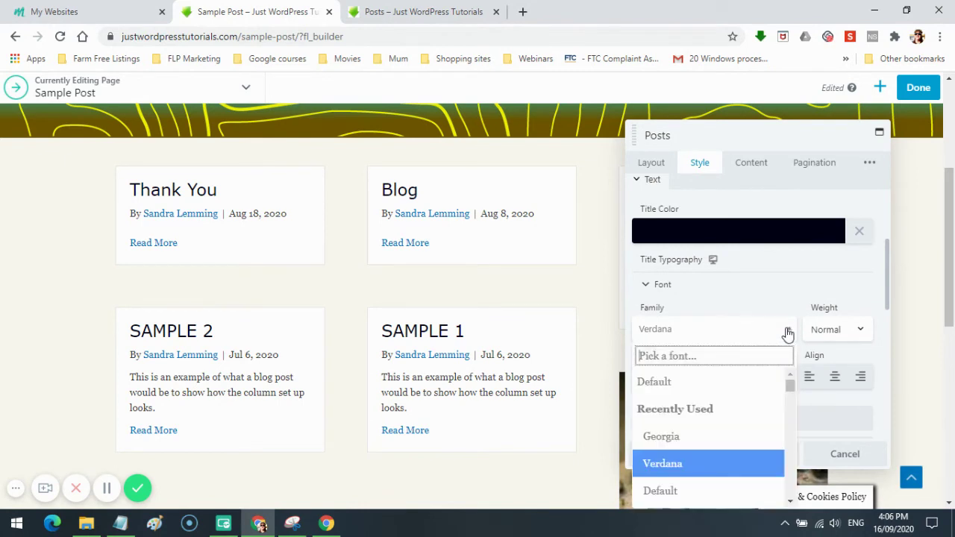
click(662, 439)
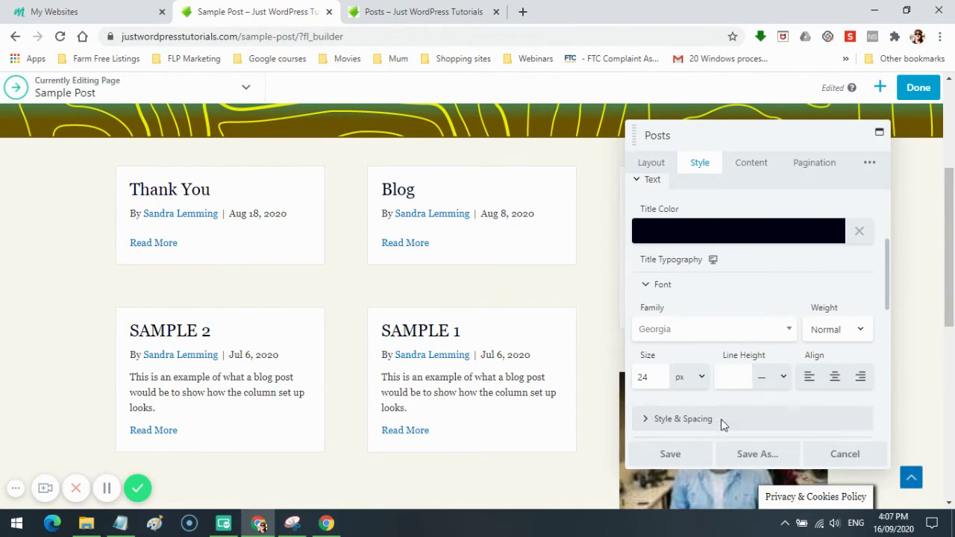
scroll(739, 388, down, 2)
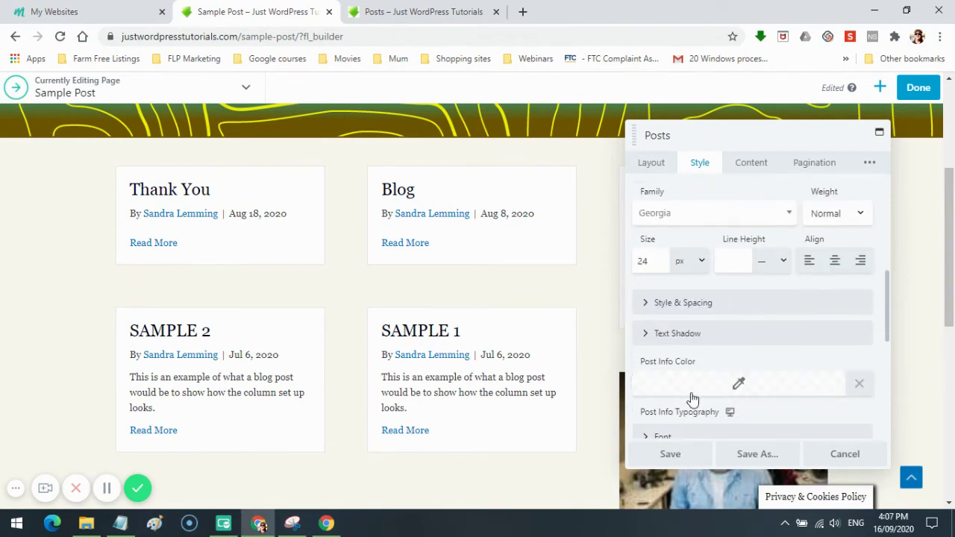
scroll(778, 352, up, 2)
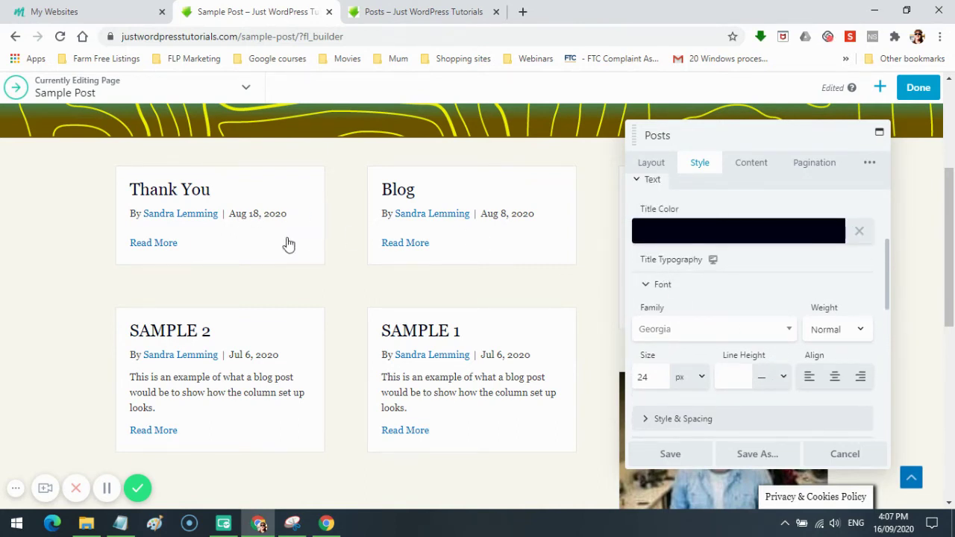
scroll(728, 340, down, 2)
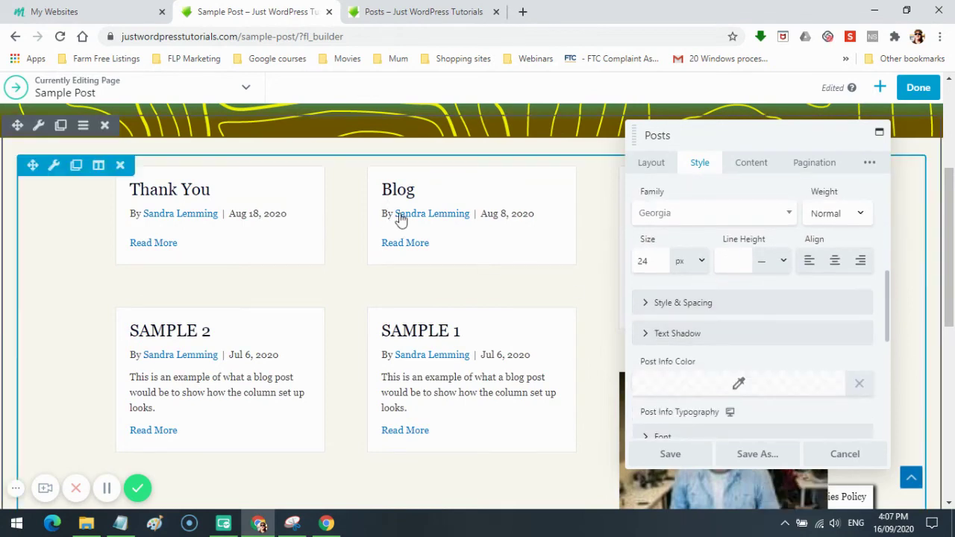
click(735, 260)
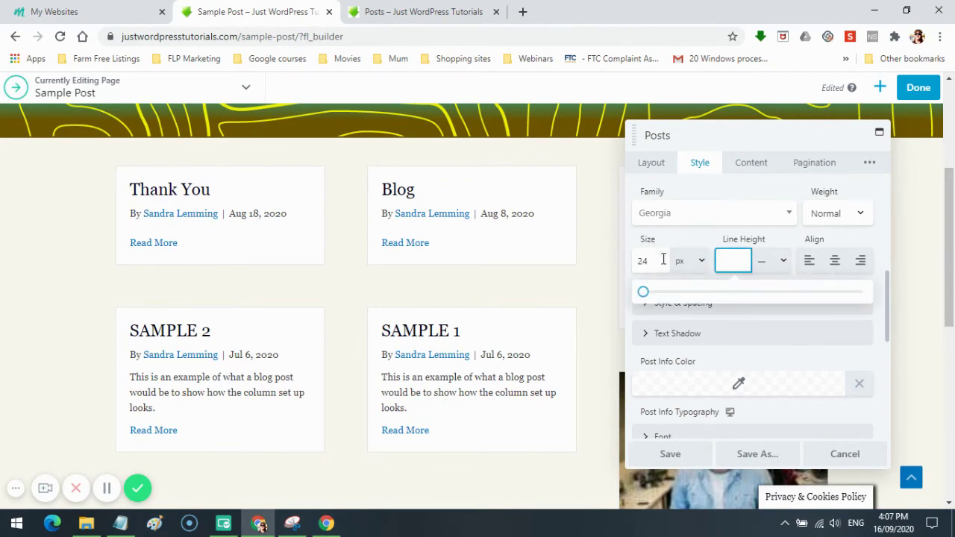
click(692, 233)
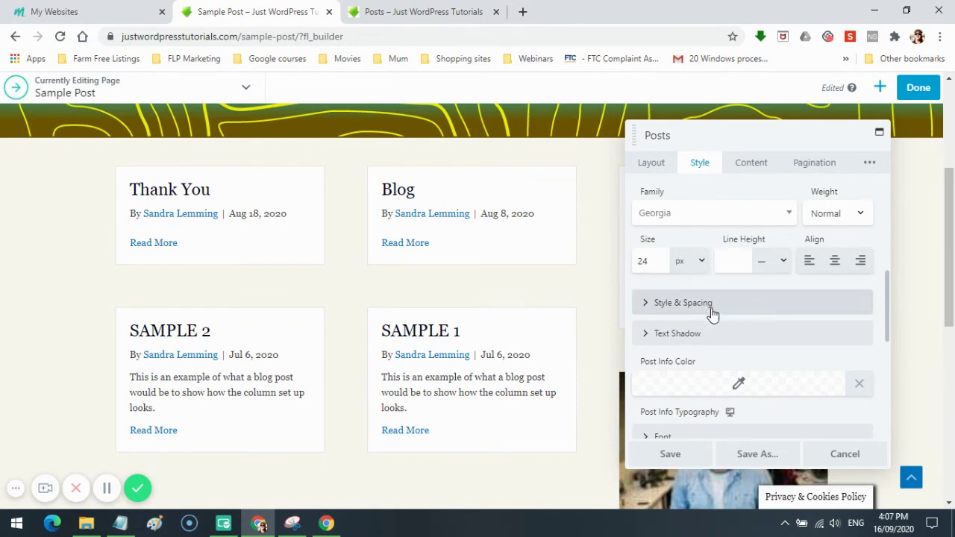
Try blue, green and yellow shades for the post info color, and settle on the light blue #009ce5.
scroll(716, 334, down, 3)
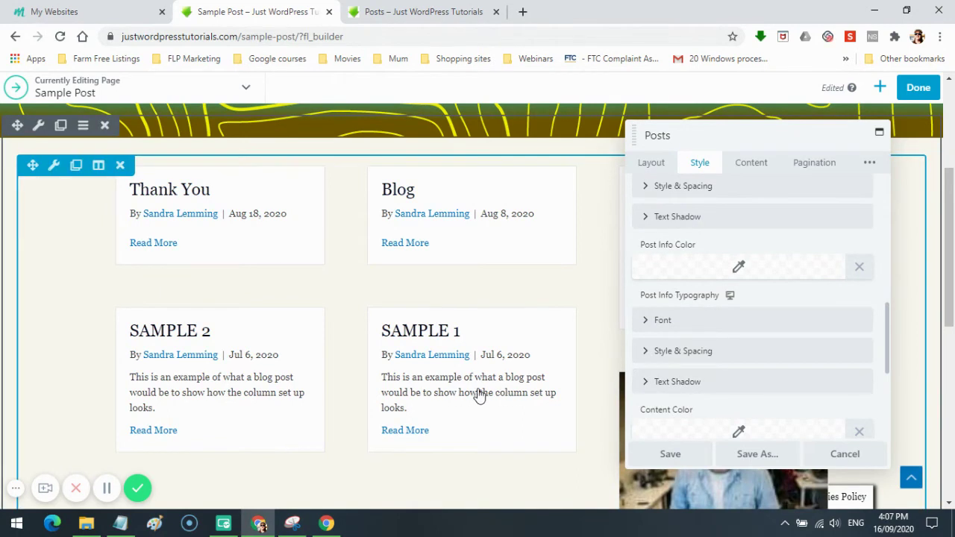
click(739, 271)
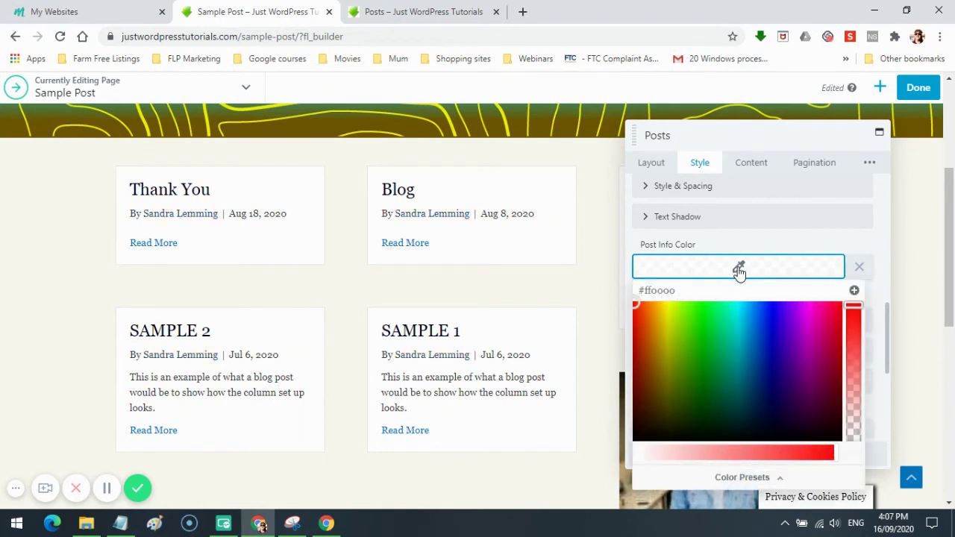
click(747, 321)
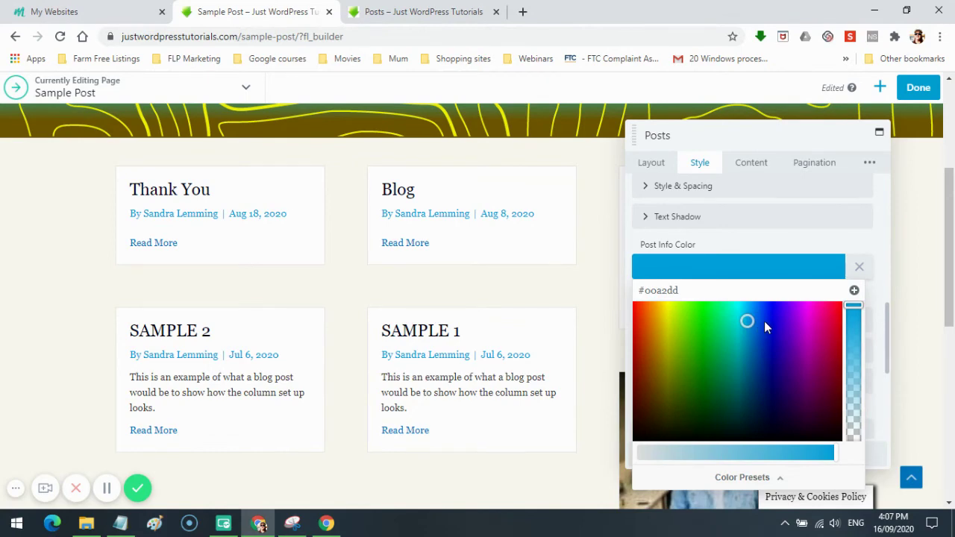
click(764, 321)
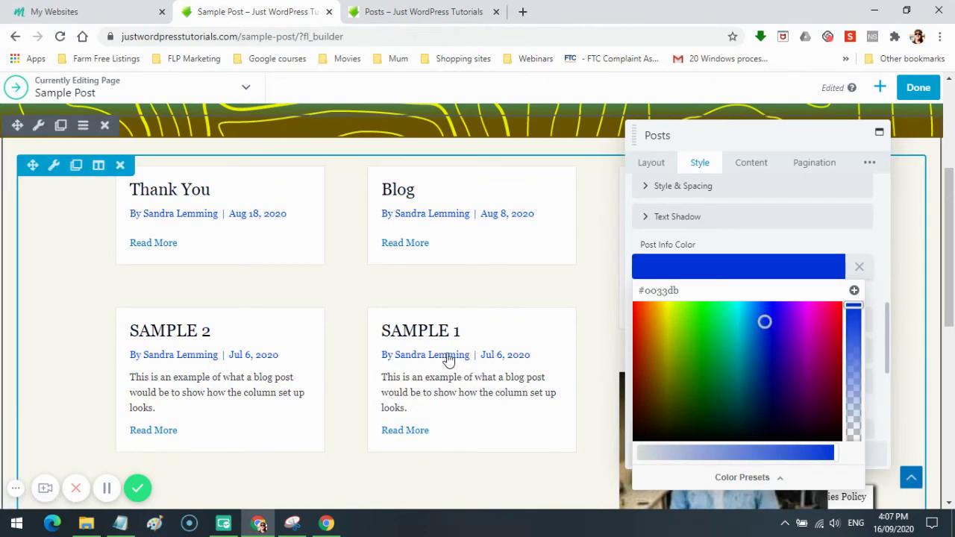
click(695, 361)
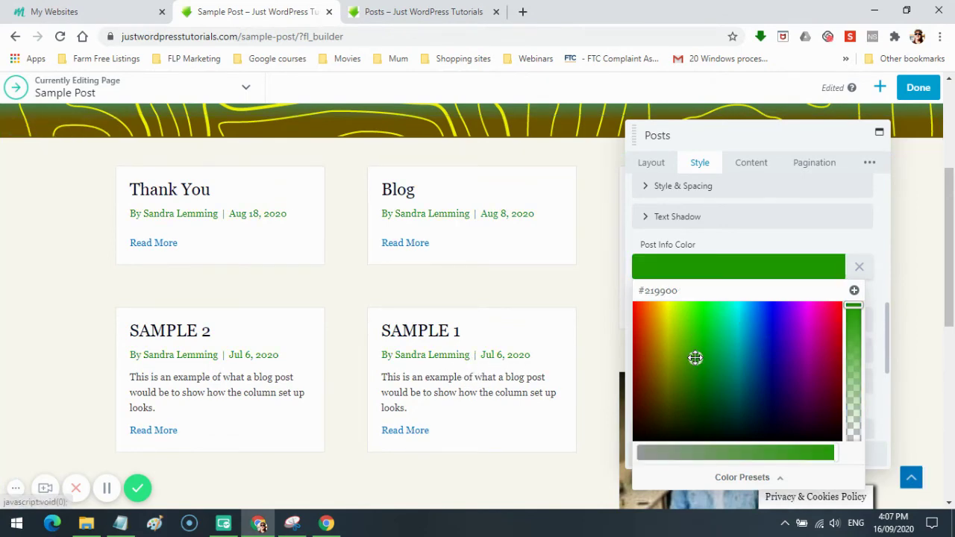
click(672, 311)
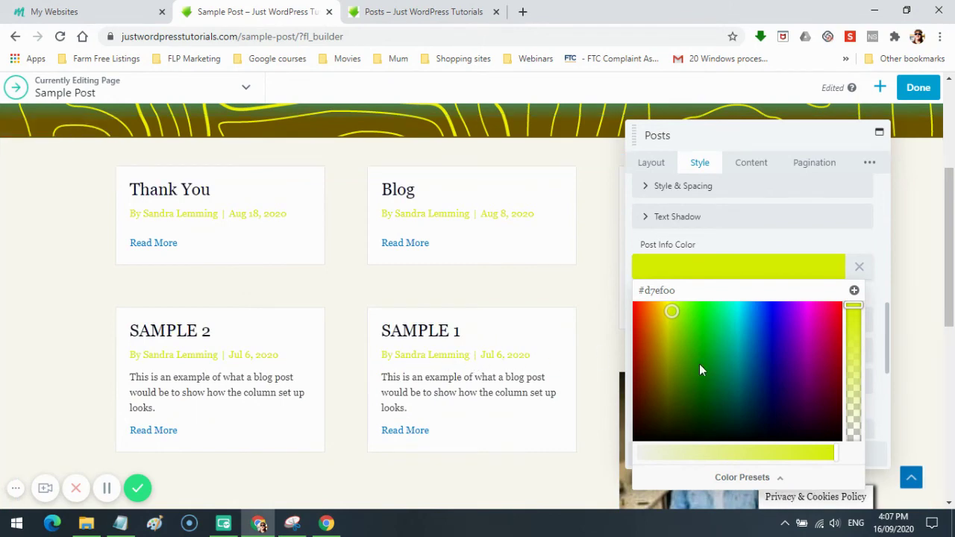
click(750, 316)
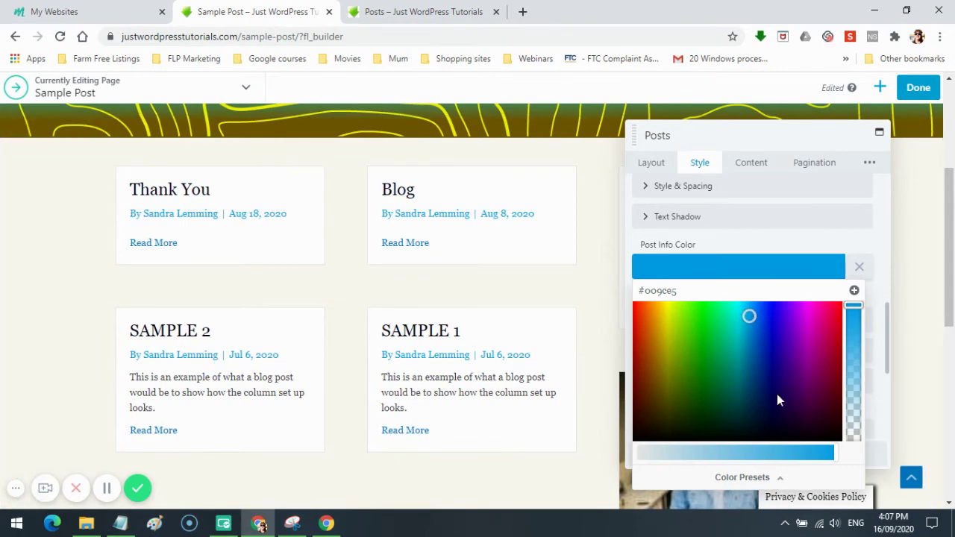
scroll(777, 393, down, 2)
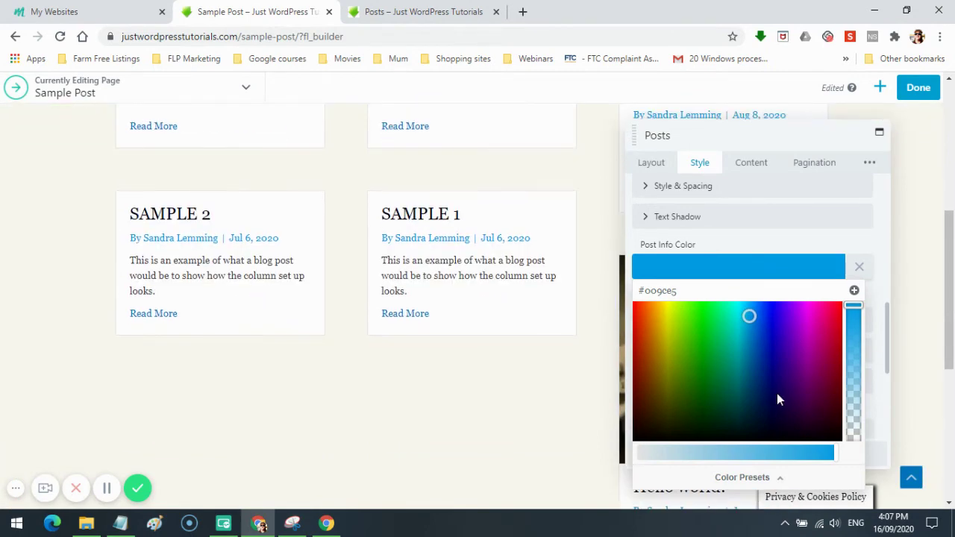
click(798, 241)
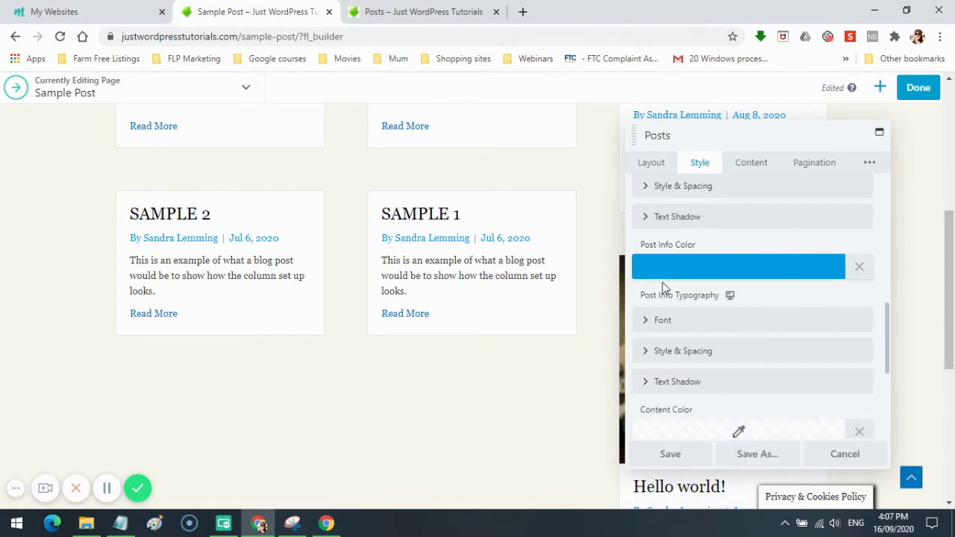
Set the font family of the post info text to Georgia.
click(743, 323)
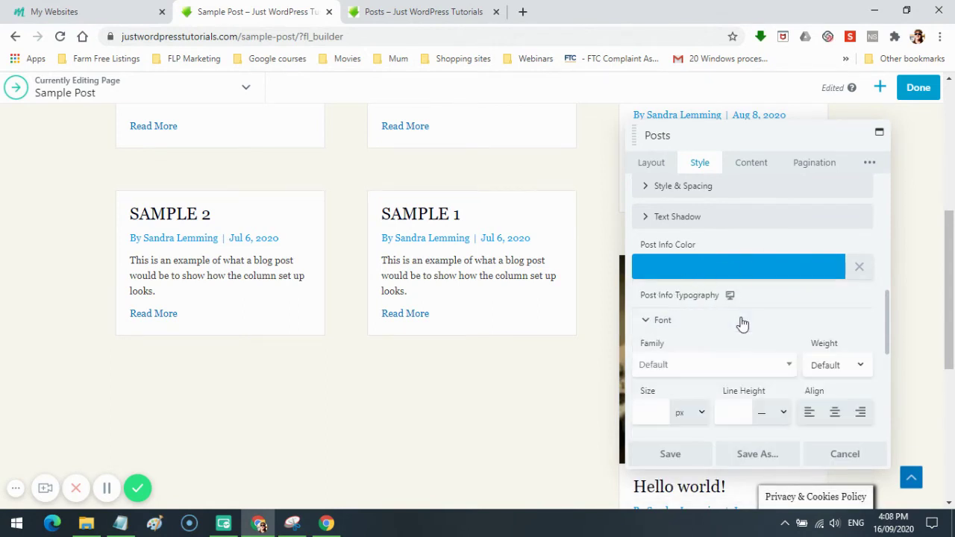
click(786, 366)
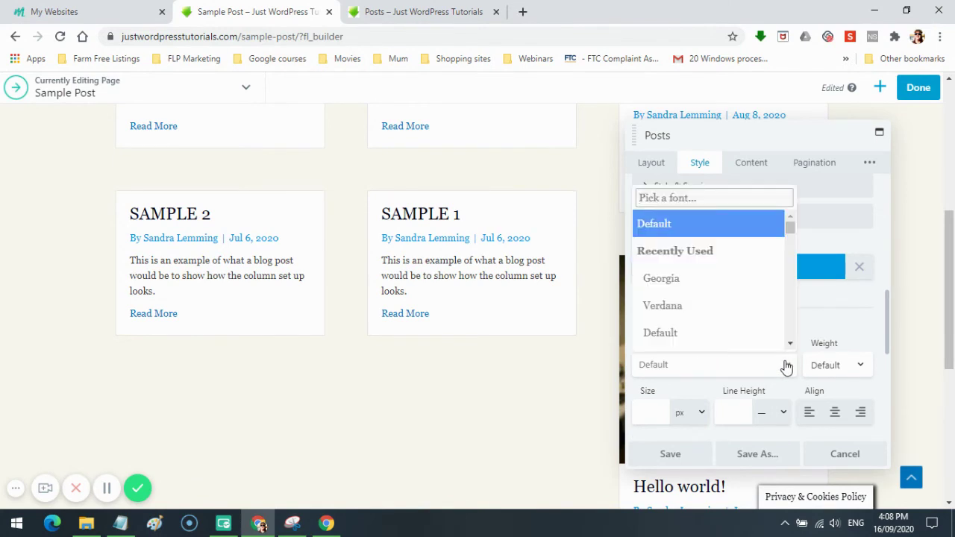
click(668, 284)
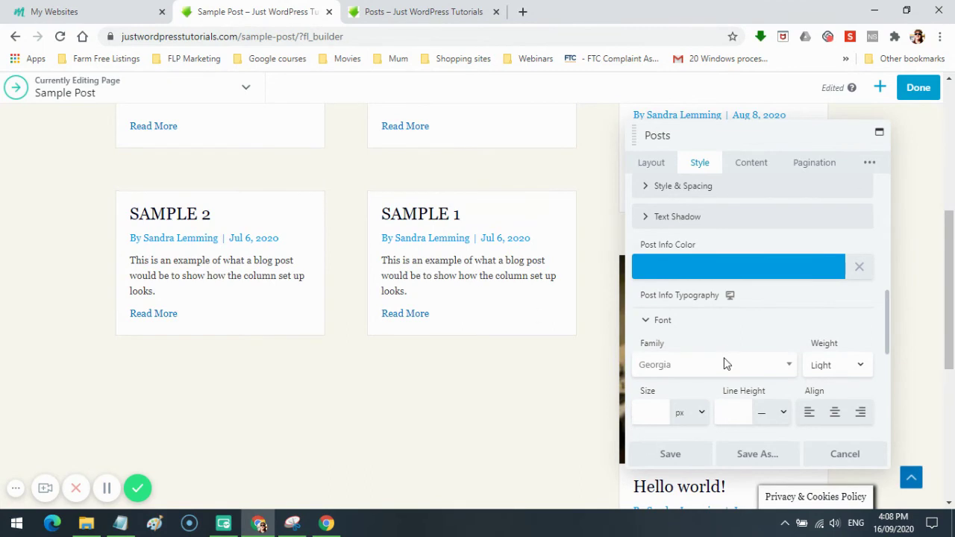
Set the font family of the posts' content text to Verdana and save the Posts module settings.
scroll(821, 337, down, 5)
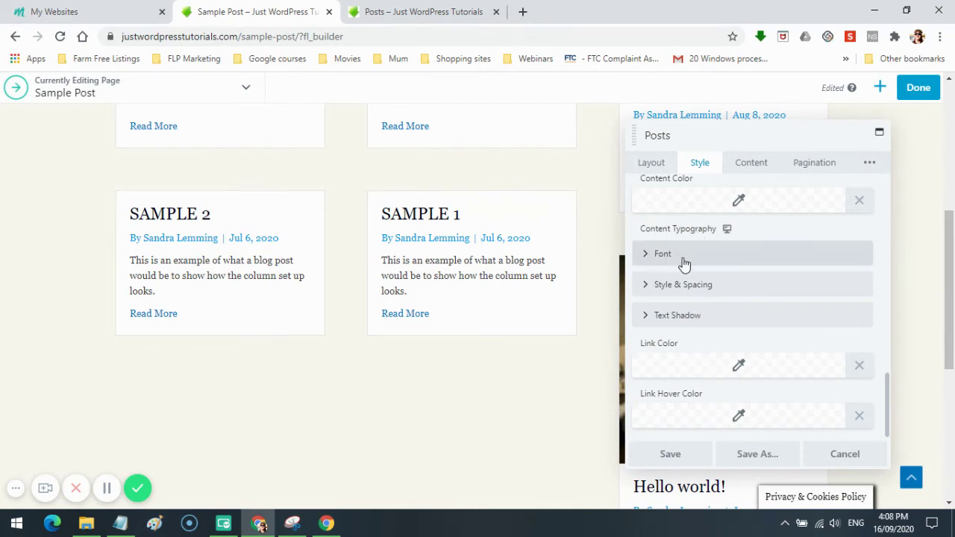
click(716, 258)
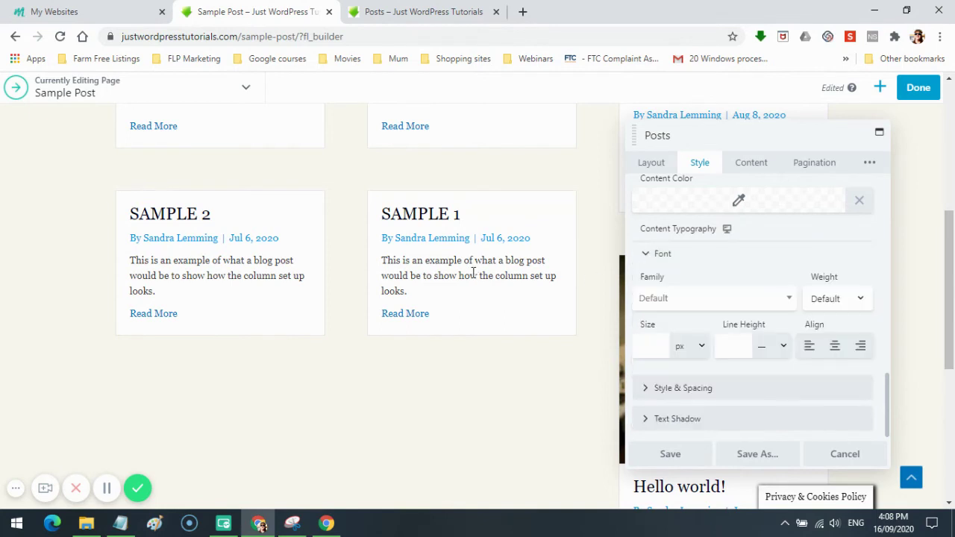
click(788, 300)
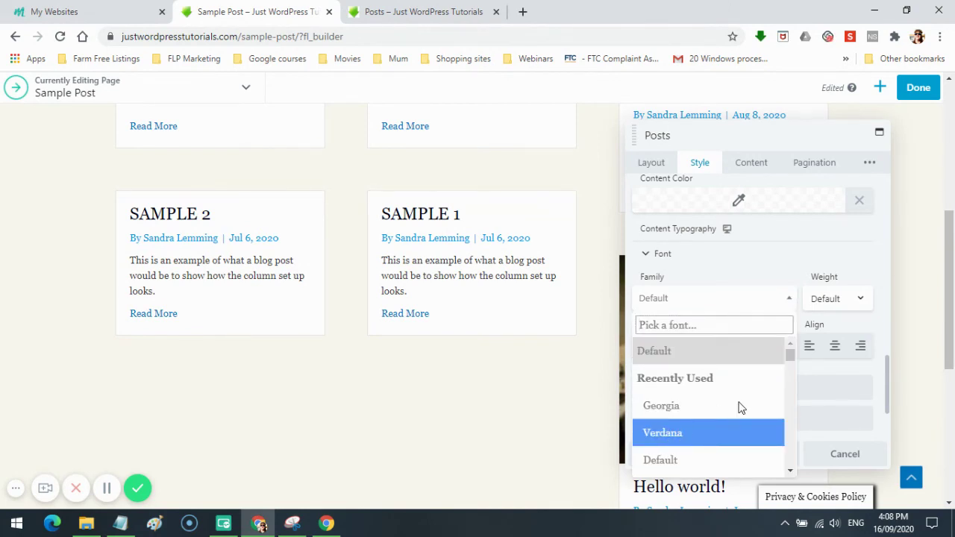
key(Return)
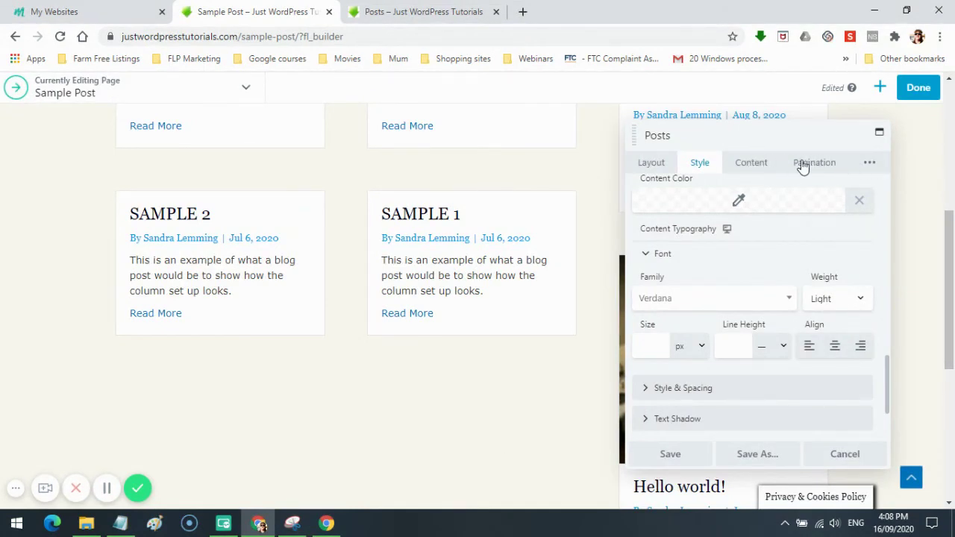
click(670, 454)
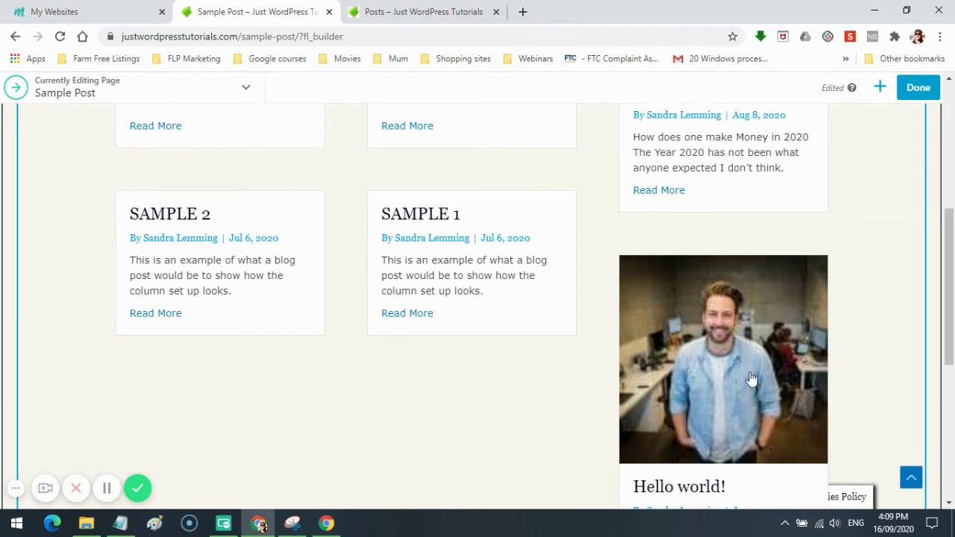
Check the restyled post cards, dismiss the reopened Posts module settings without changes, and publish the Sample Post page.
scroll(499, 414, up, 3)
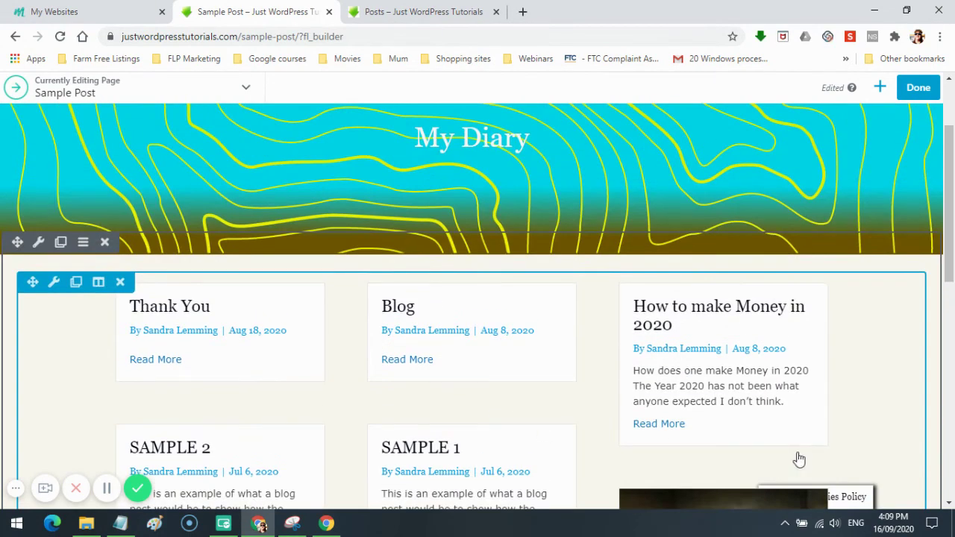
scroll(799, 459, down, 2)
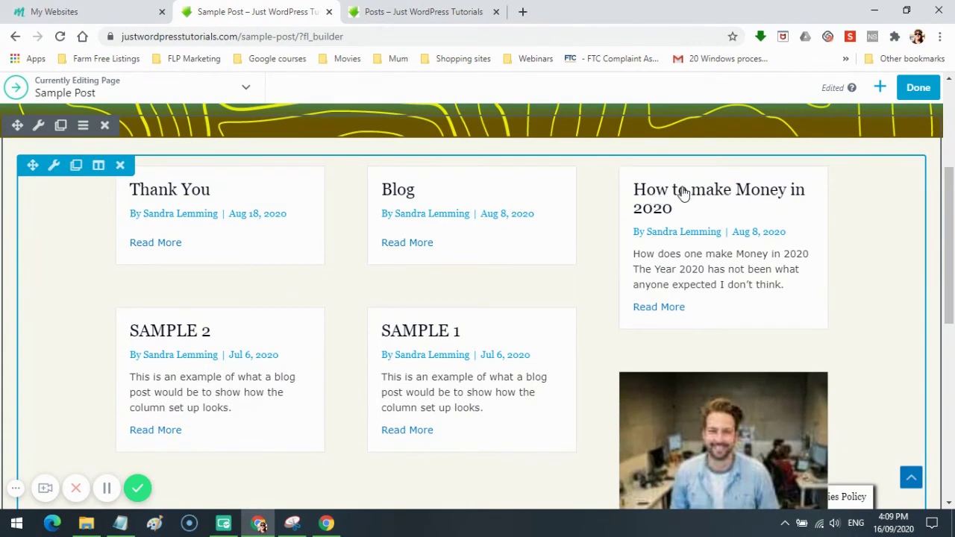
click(660, 309)
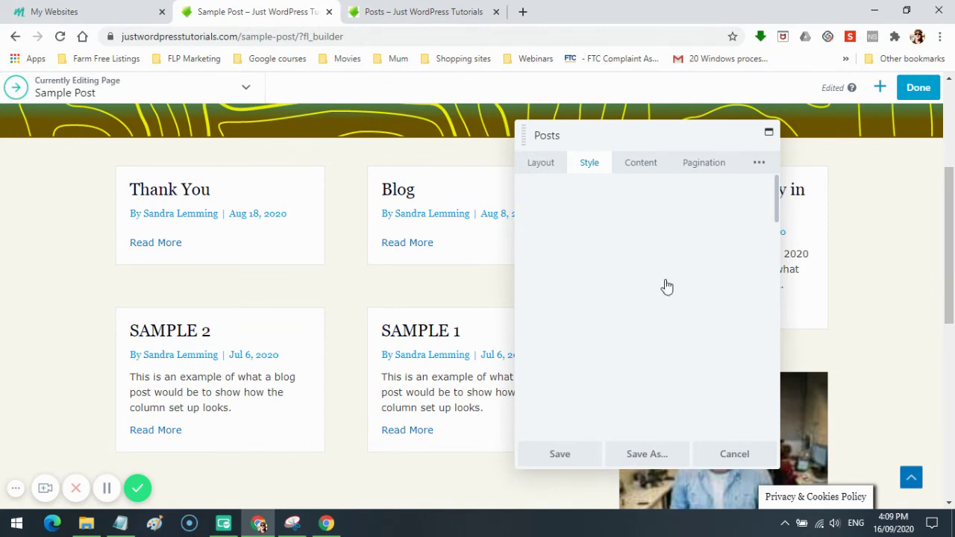
click(740, 456)
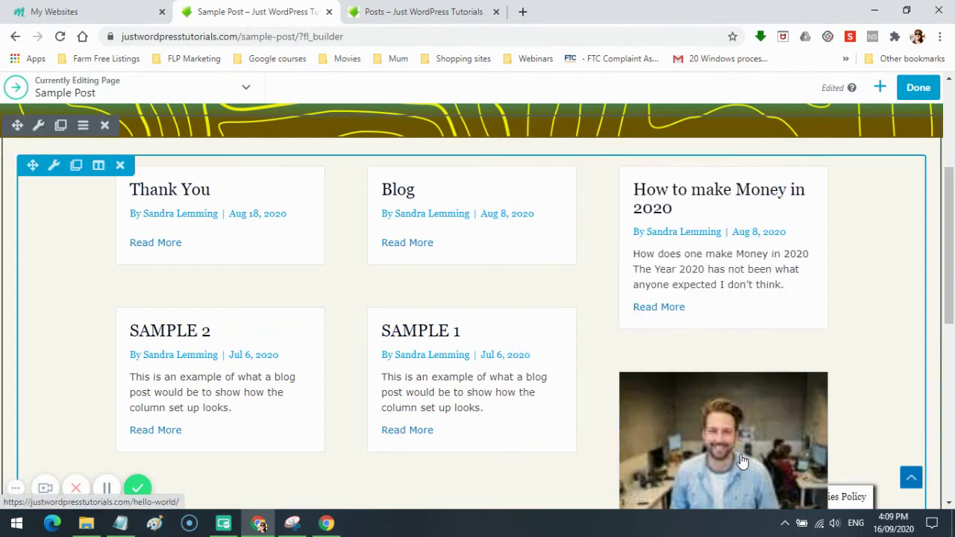
click(918, 88)
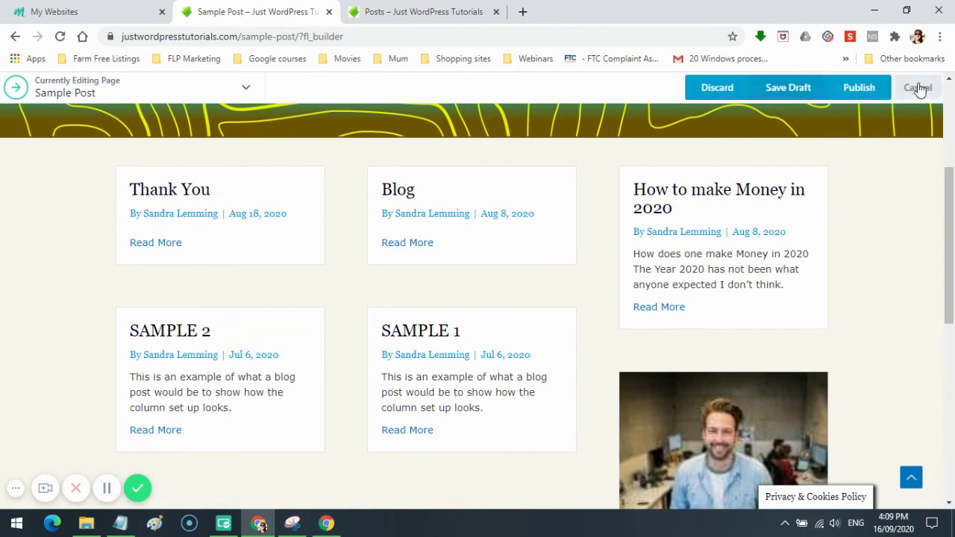
click(859, 88)
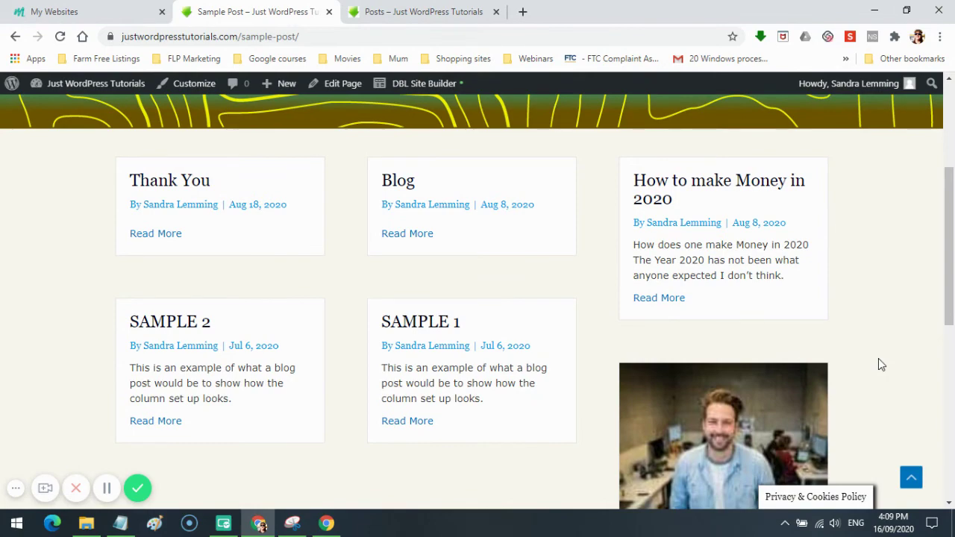
Compare the published Sample Post page with the existing Posts page, examining their header rows, post cards and text styling.
scroll(878, 358, up, 3)
scroll(583, 291, down, 1)
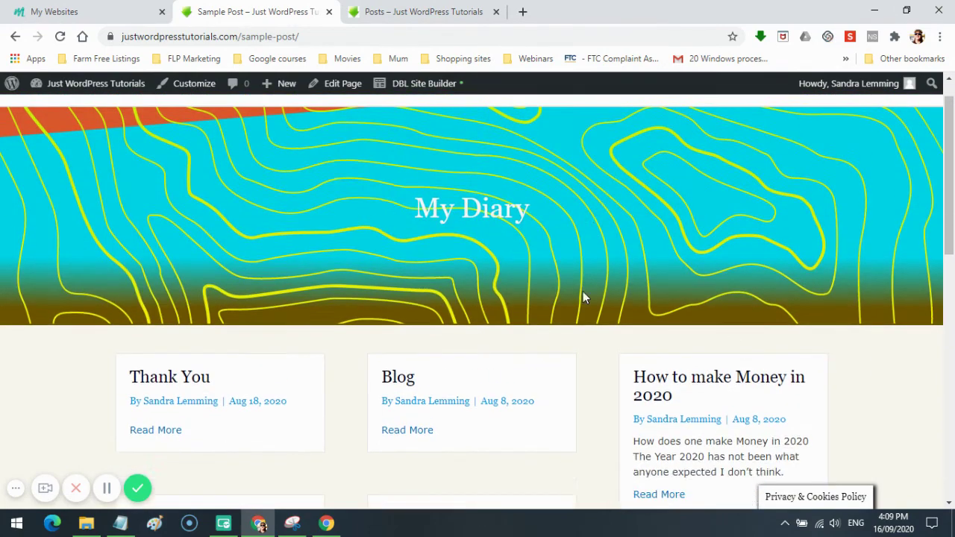
scroll(579, 314, down, 3)
click(421, 11)
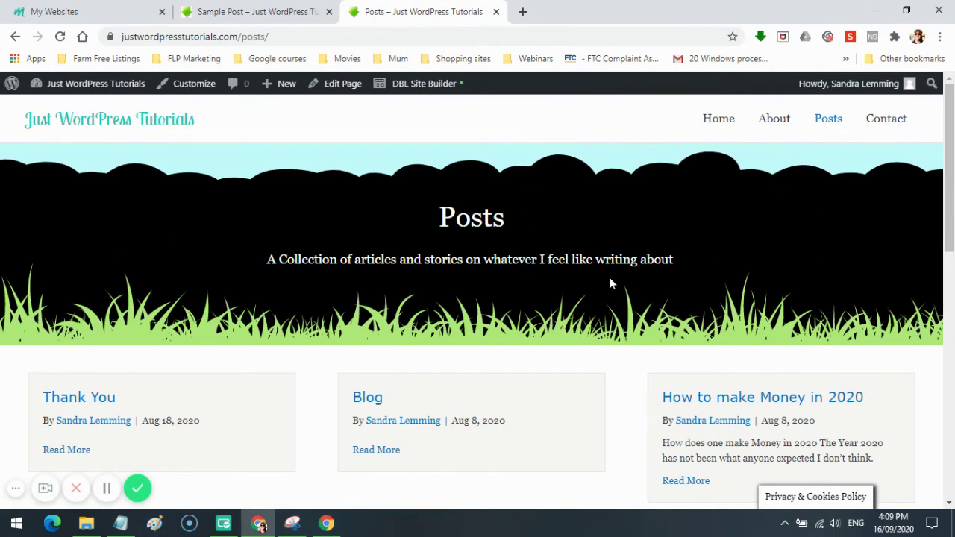
scroll(609, 283, down, 6)
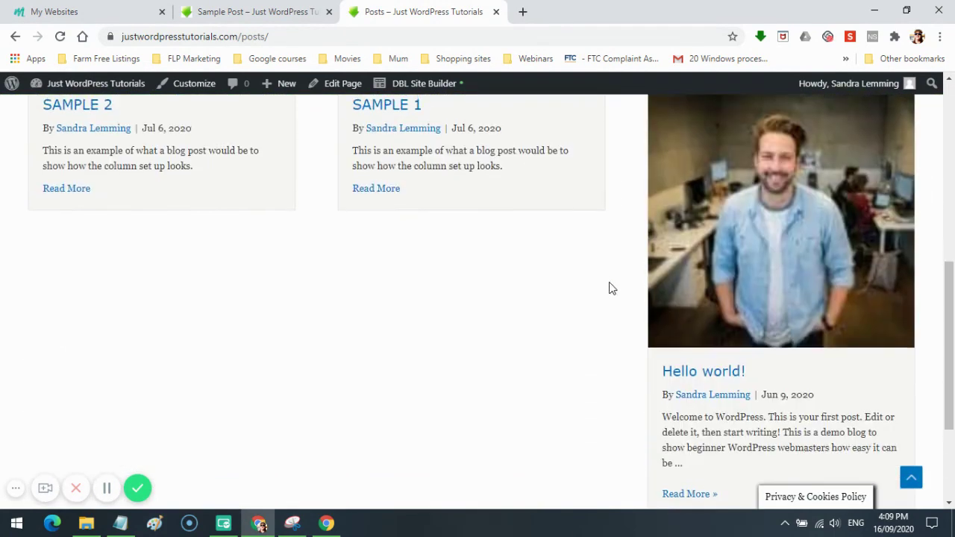
scroll(609, 288, up, 2)
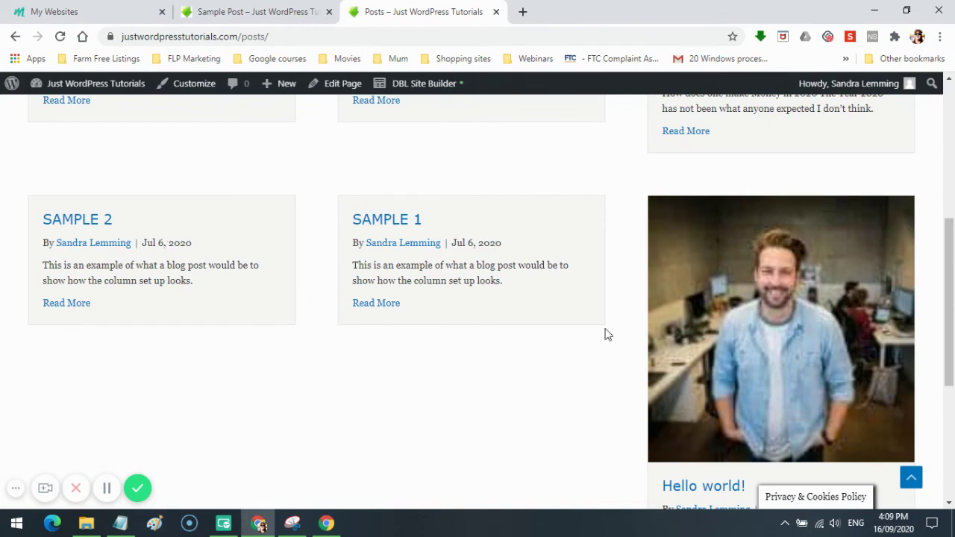
scroll(812, 358, up, 5)
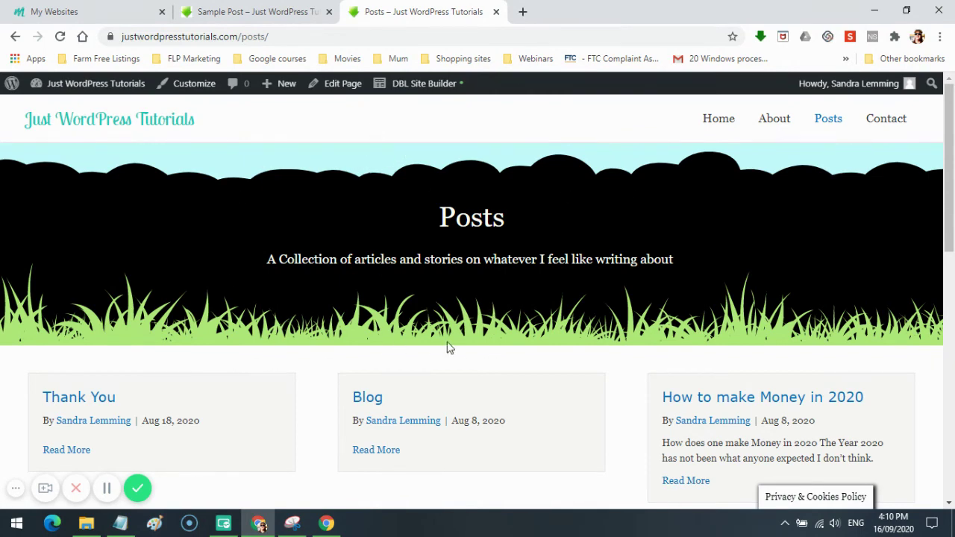
click(240, 13)
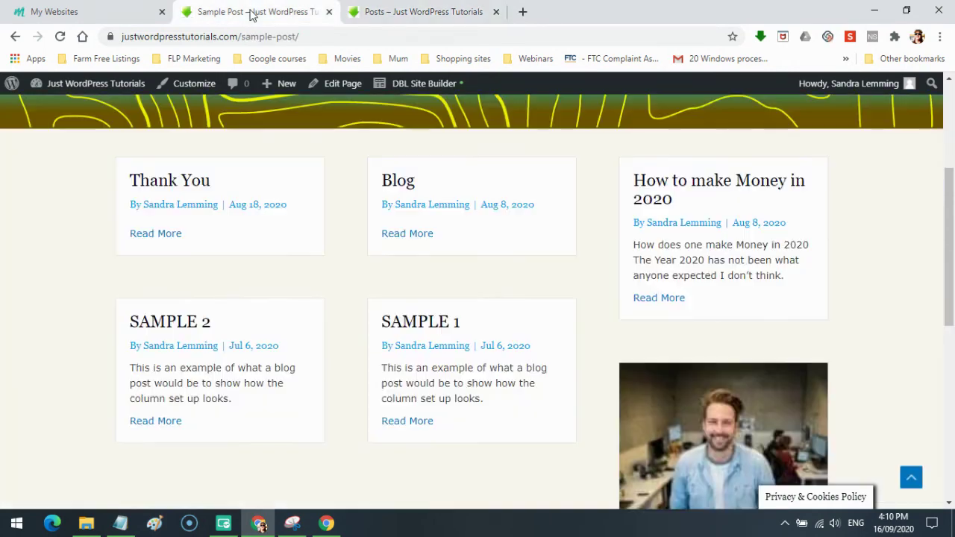
scroll(512, 315, up, 3)
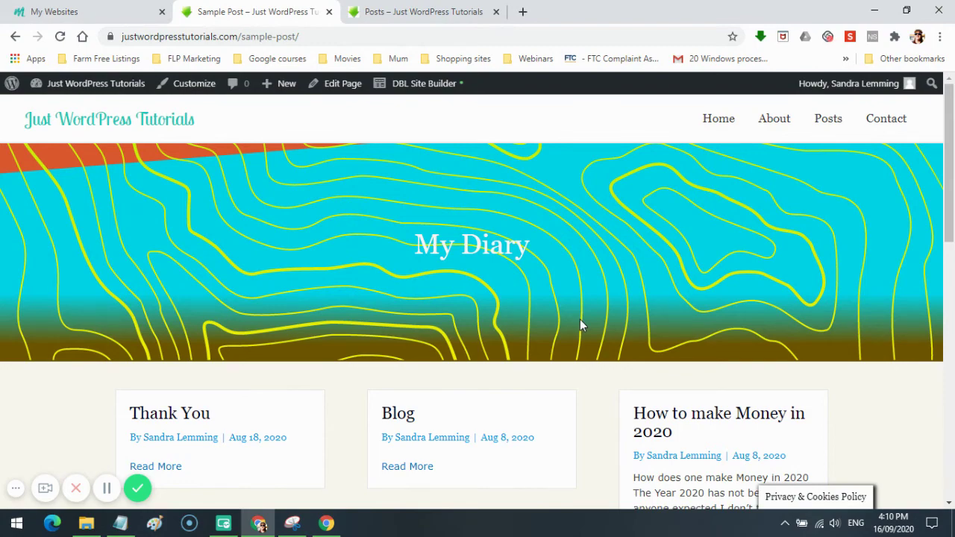
scroll(580, 324, down, 5)
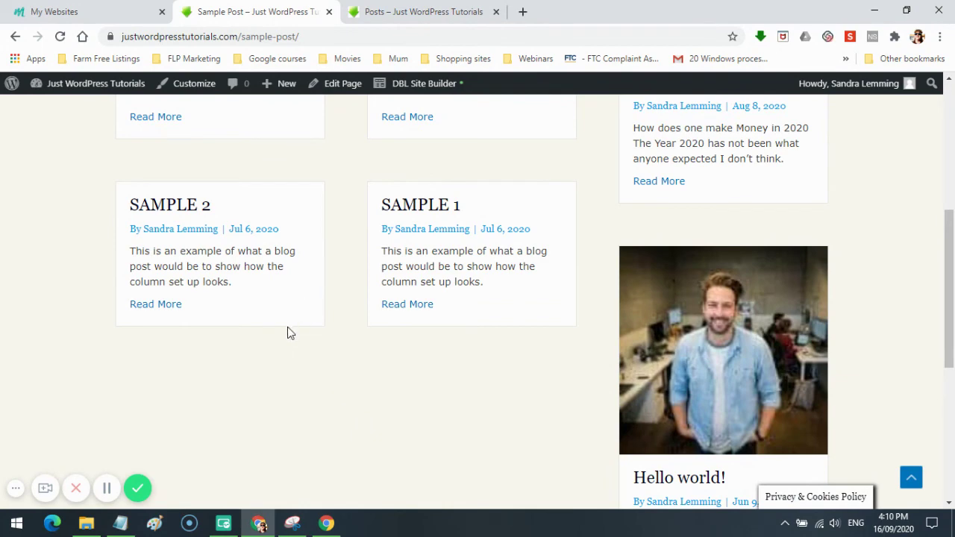
click(443, 13)
scroll(442, 418, down, 5)
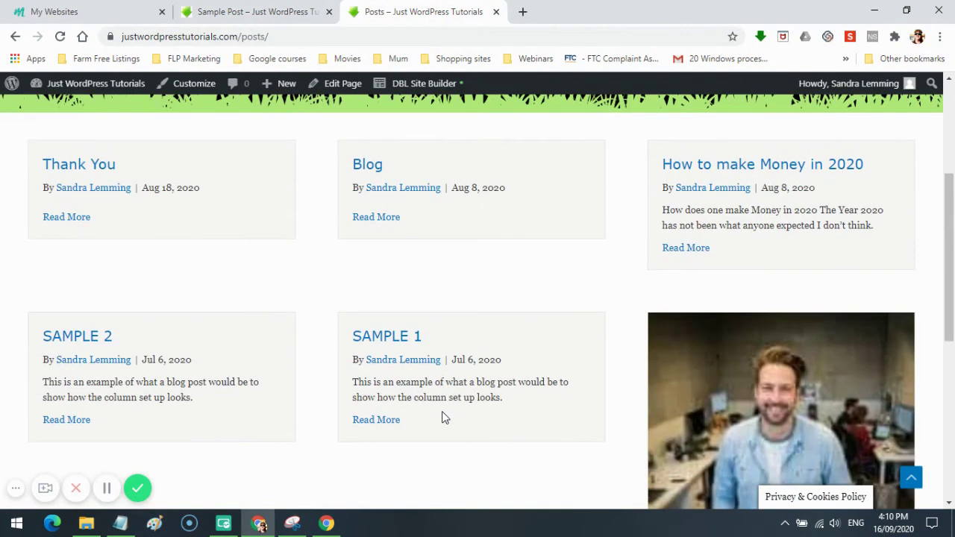
scroll(442, 418, up, 2)
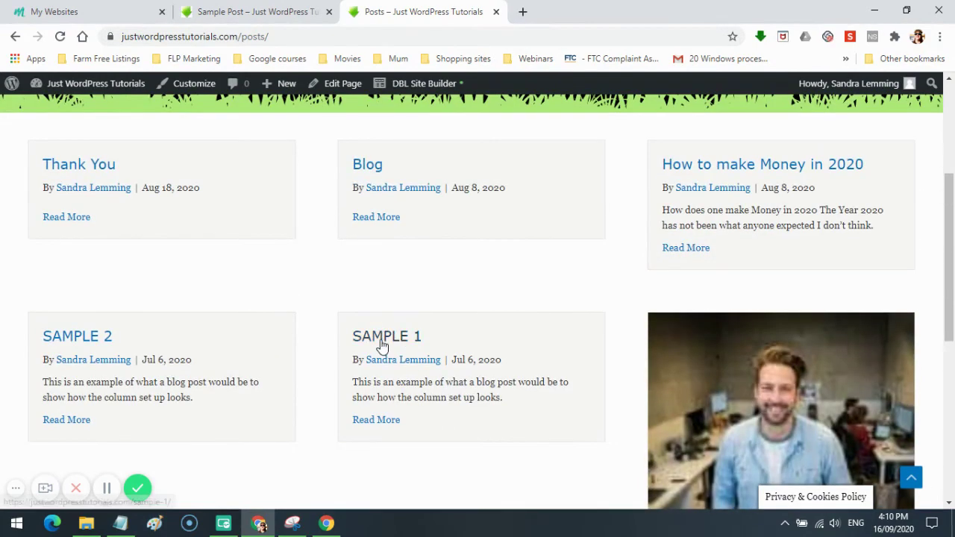
click(255, 12)
scroll(388, 246, up, 5)
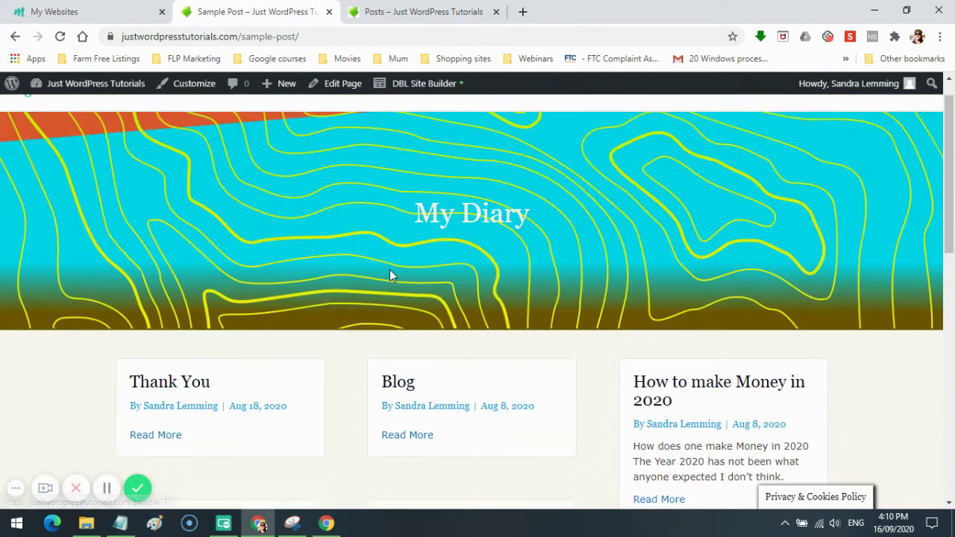
scroll(579, 428, down, 2)
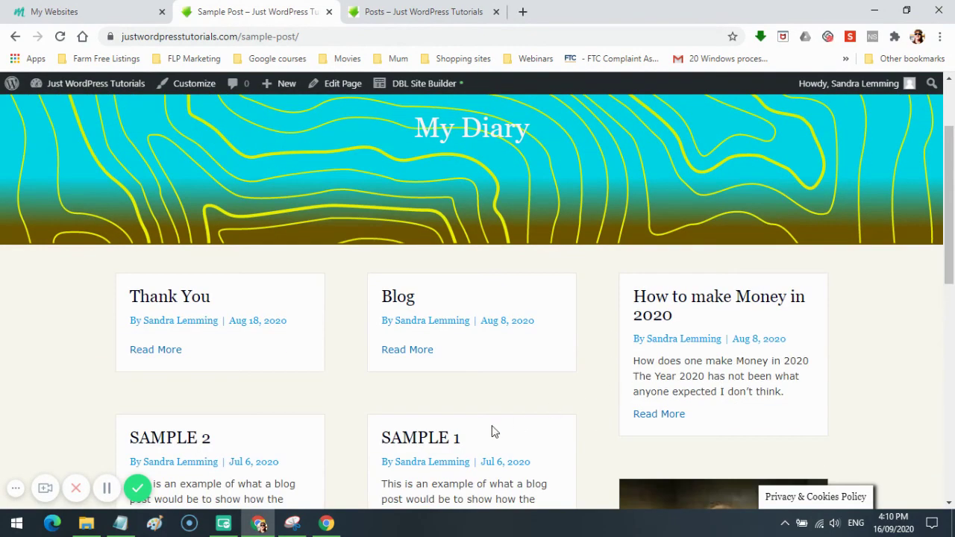
scroll(490, 433, down, 3)
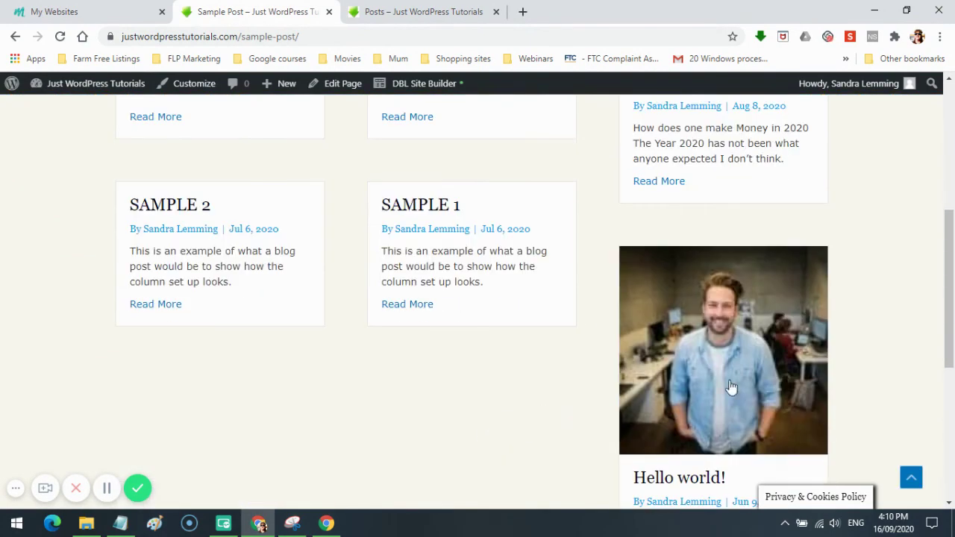
Open the post "How to make Money in 2020" from the Sample Post page for editing and locate its featured image setting.
click(665, 184)
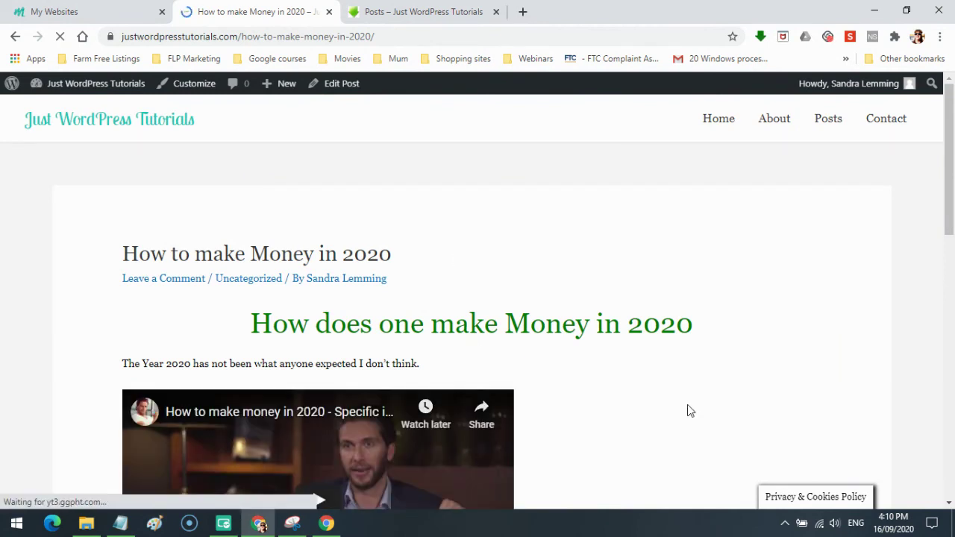
click(343, 86)
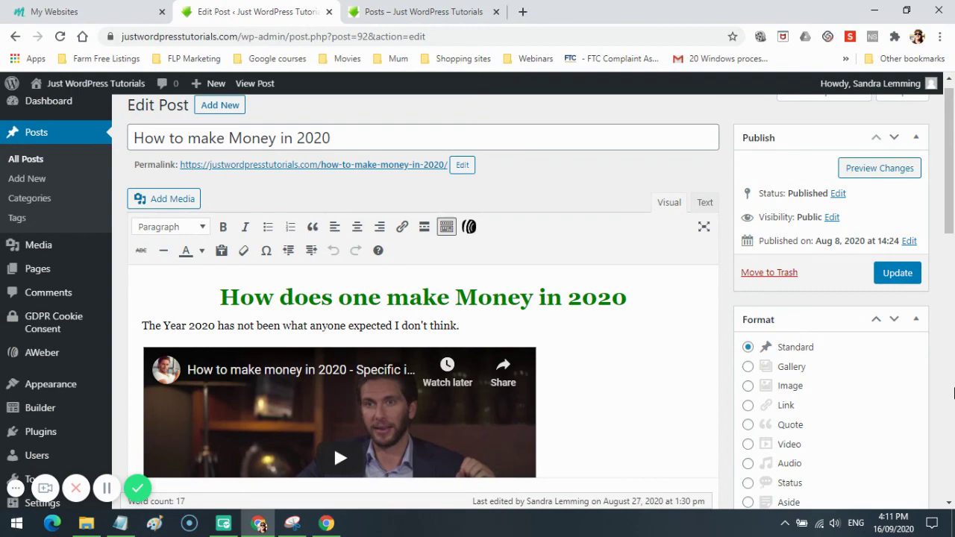
scroll(953, 393, down, 5)
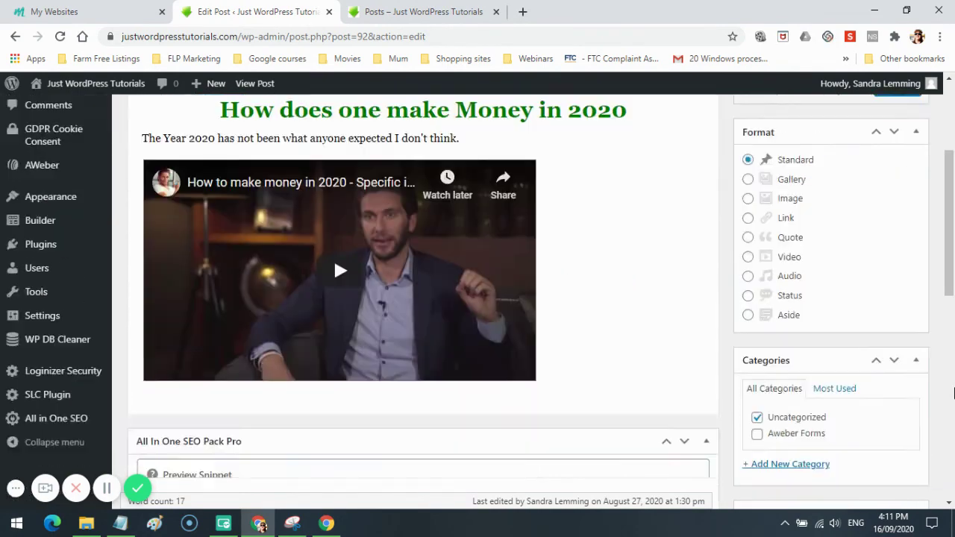
scroll(954, 393, down, 5)
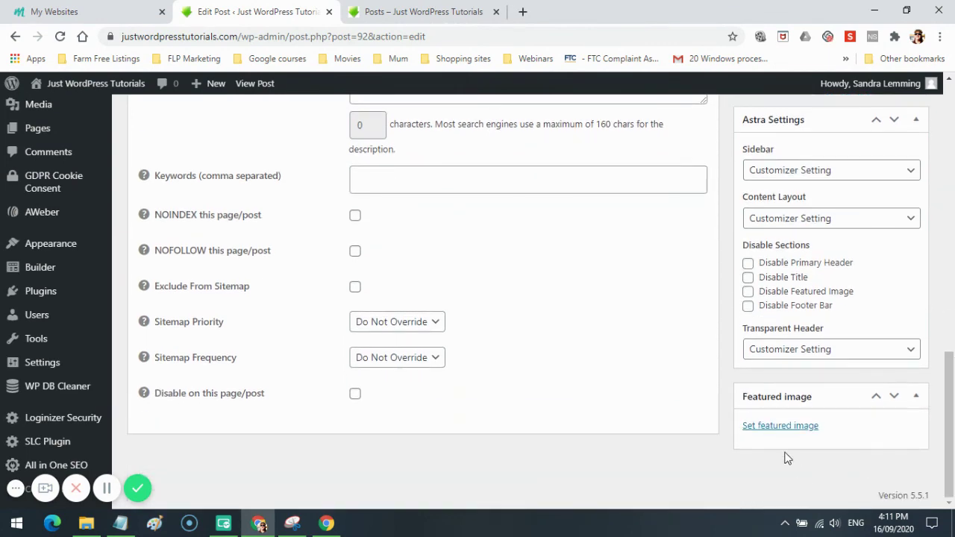
Collapse the All In One SEO Pack Pro, Categories, Tags, AddToAny and Astra Settings boxes of the post.
scroll(523, 429, up, 6)
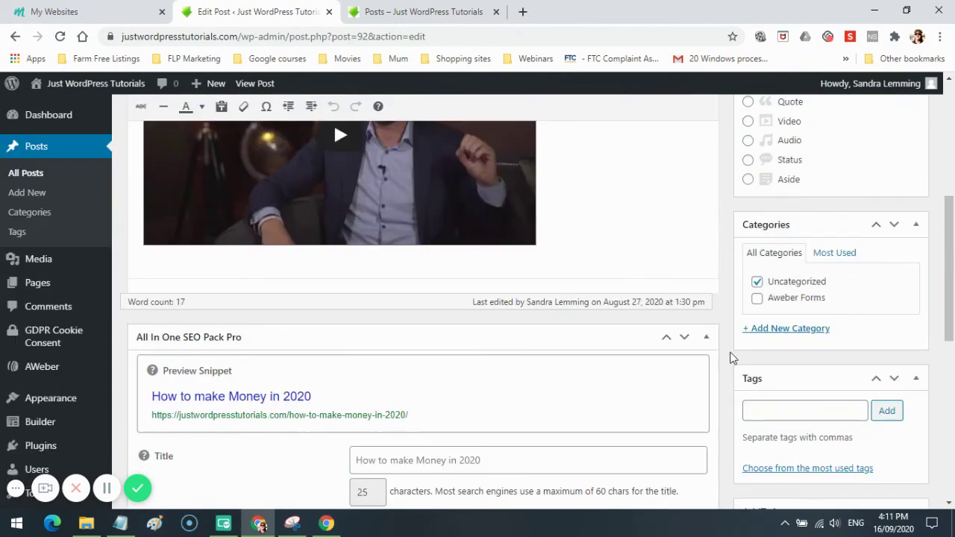
click(707, 337)
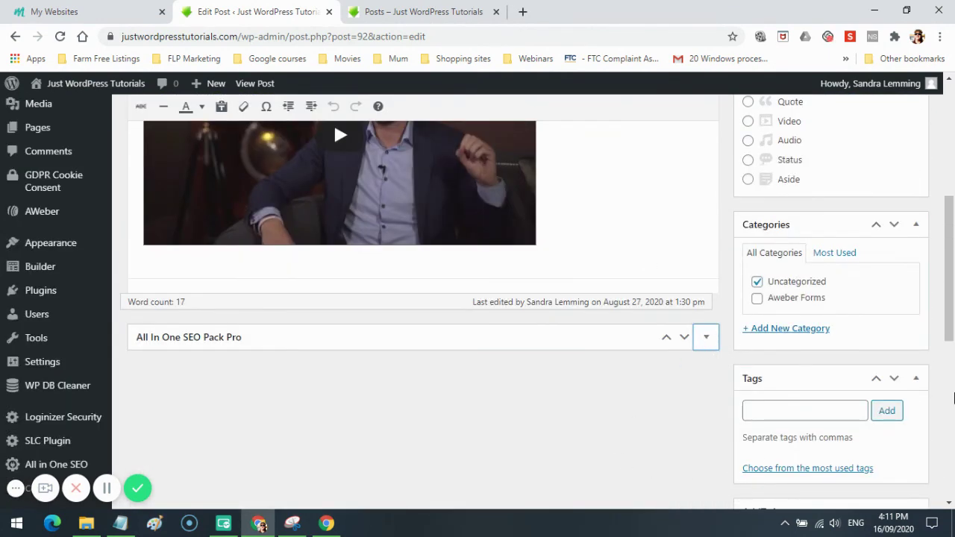
click(918, 225)
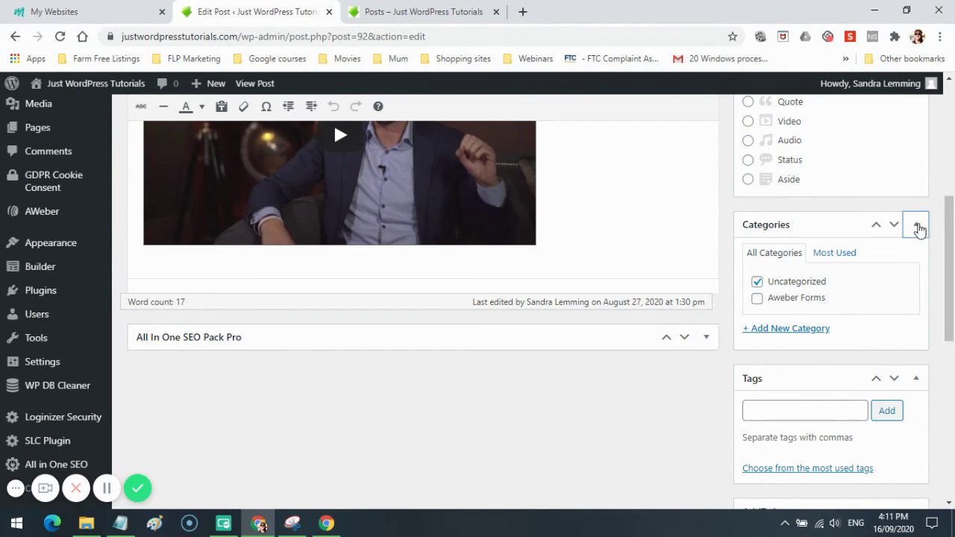
click(918, 267)
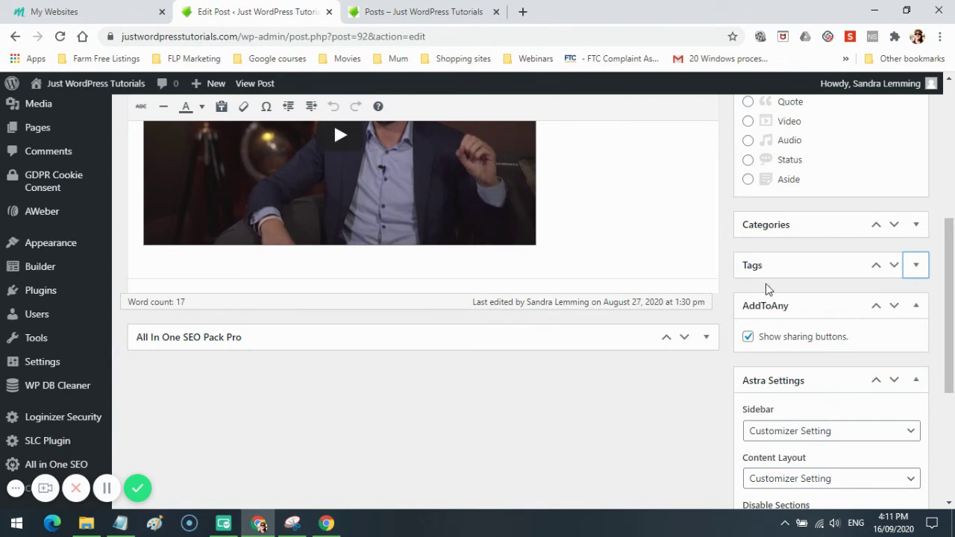
click(918, 308)
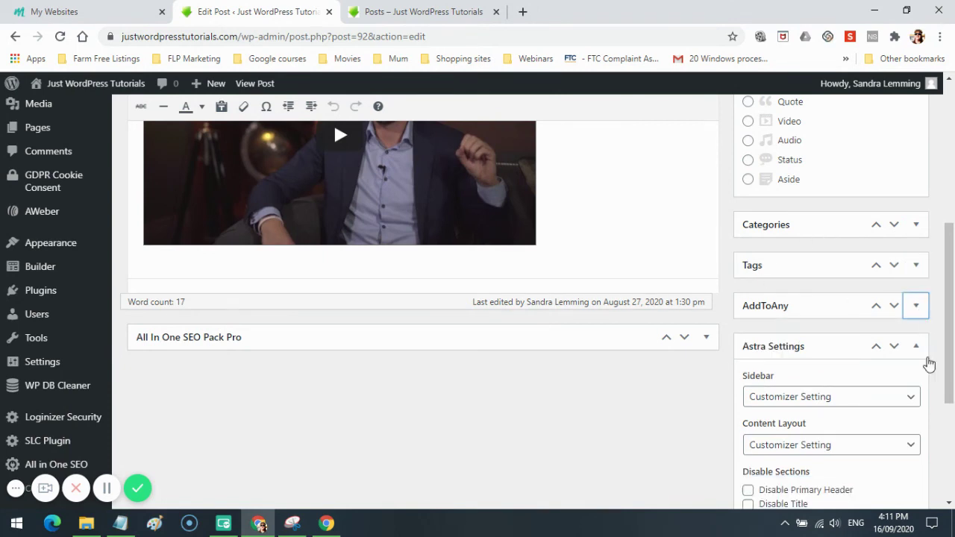
click(917, 349)
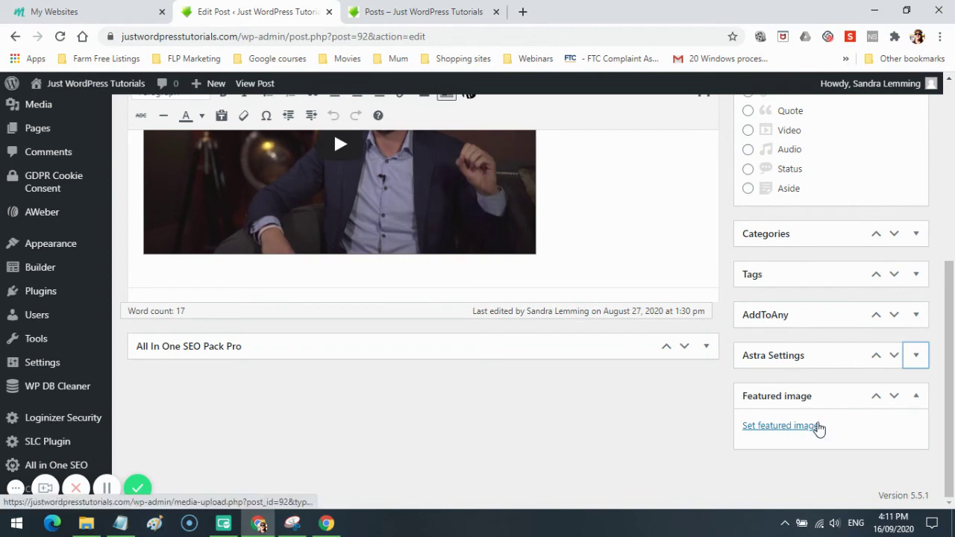
Open the post's featured image picker, switch to the free Pixabay images and limit them to Horizontal orientation.
click(775, 431)
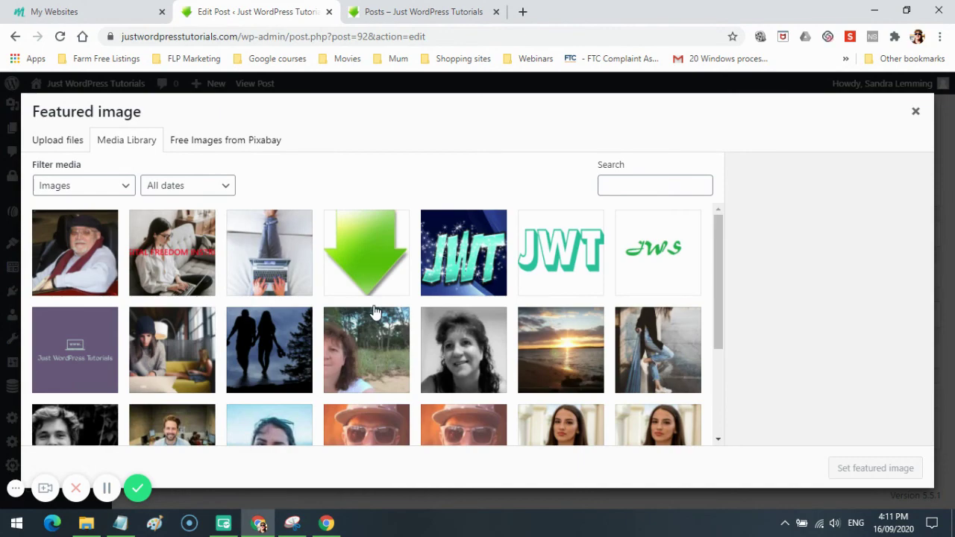
scroll(374, 312, down, 3)
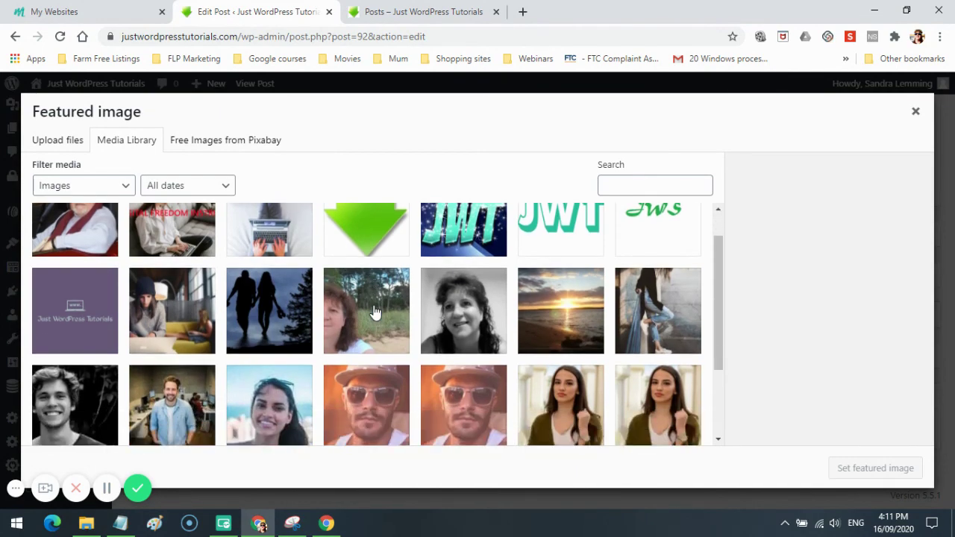
scroll(320, 235, up, 3)
click(256, 141)
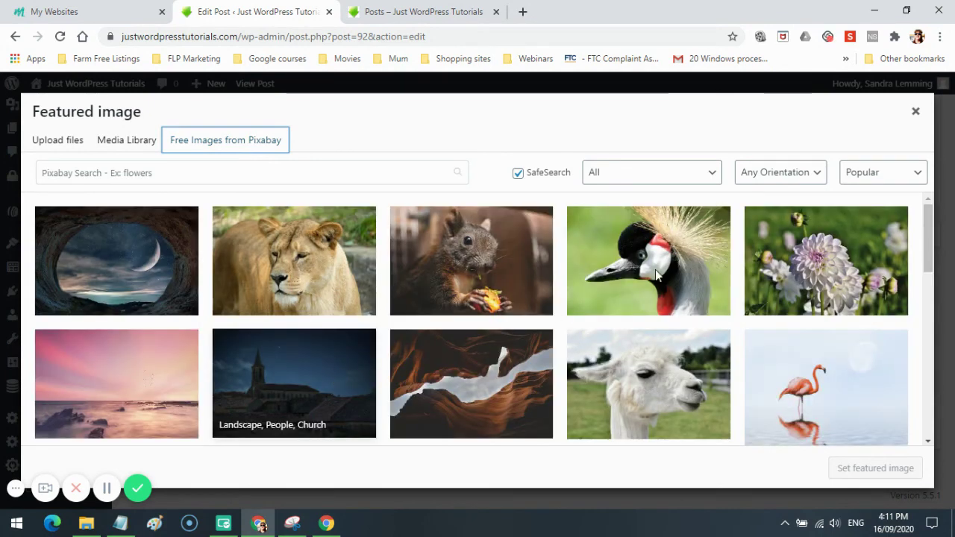
click(816, 176)
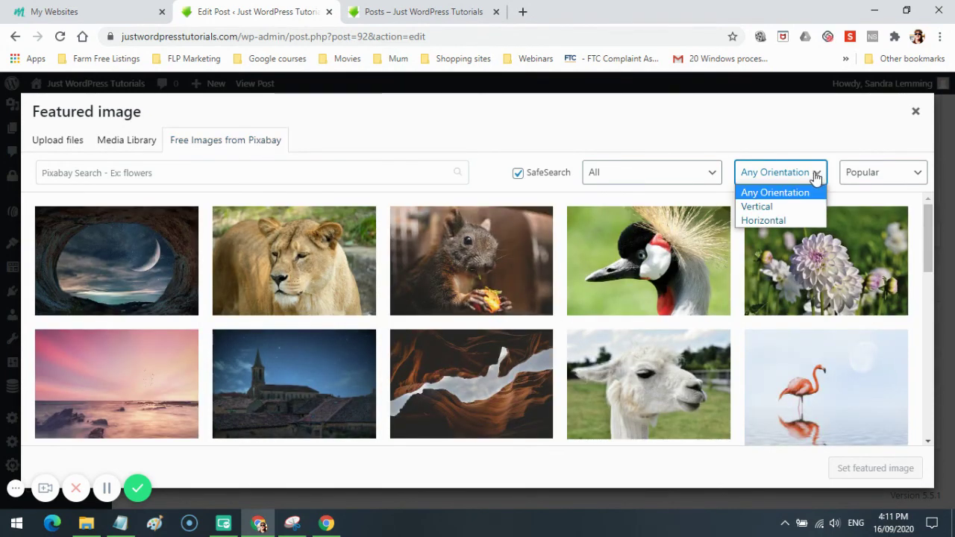
click(781, 222)
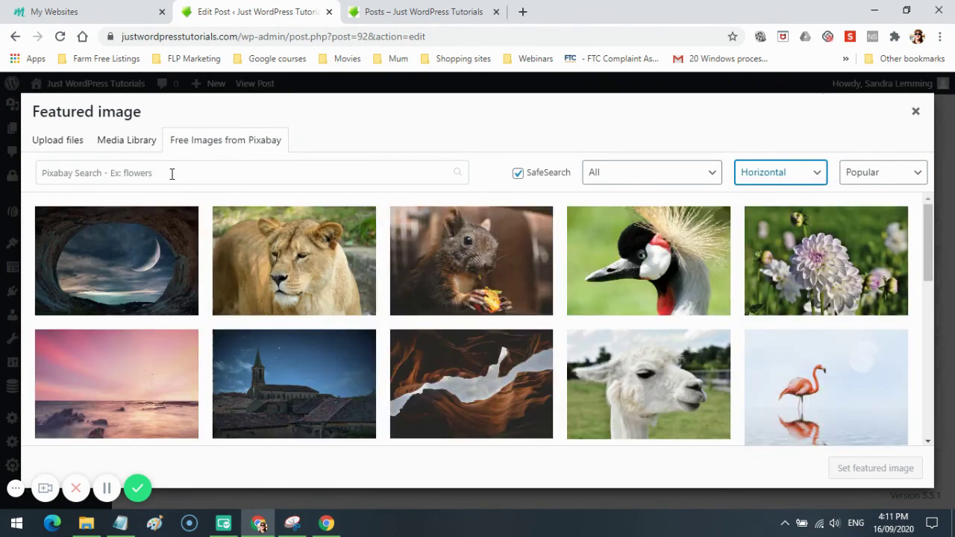
Search the Pixabay images for "make money" and browse the pictures offered.
click(172, 173)
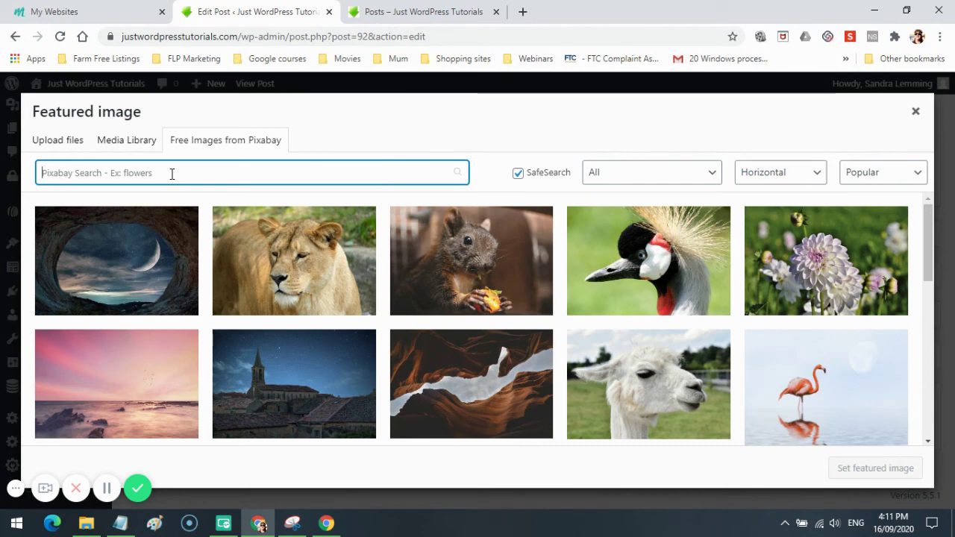
text(mak)
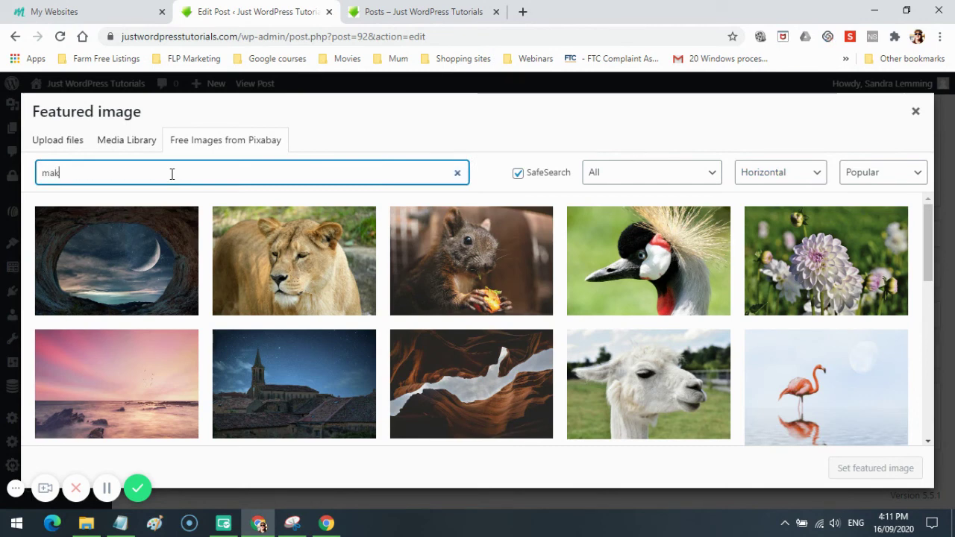
text(e money)
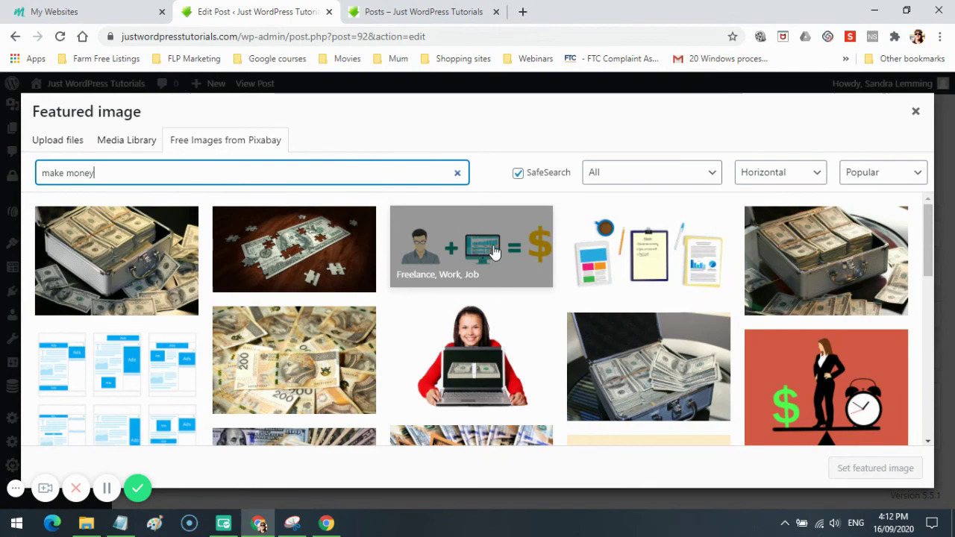
scroll(660, 381, down, 4)
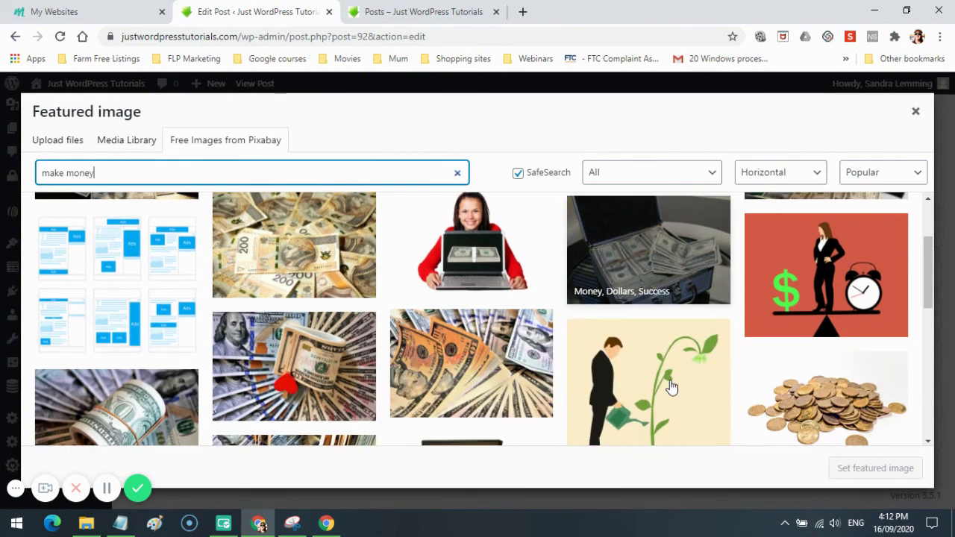
scroll(670, 380, up, 2)
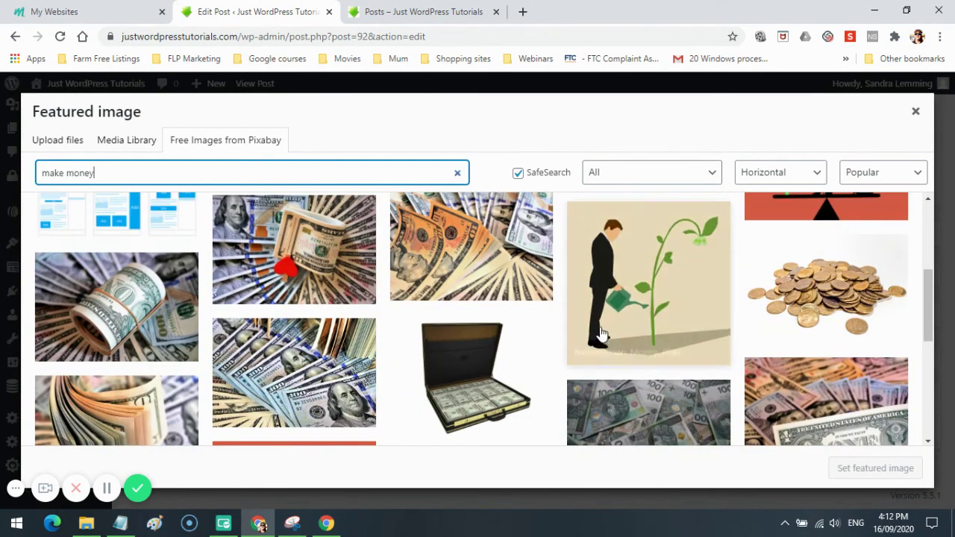
scroll(618, 310, down, 5)
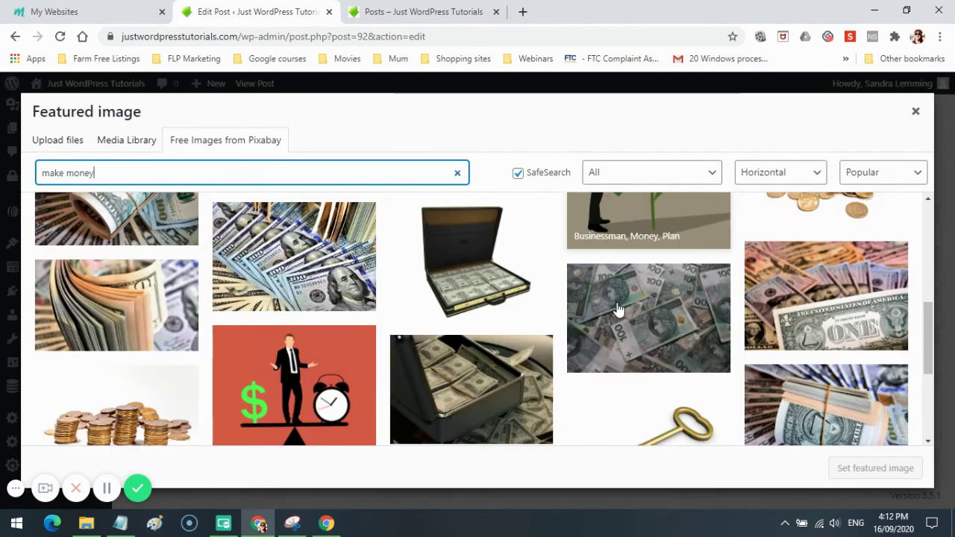
scroll(274, 325, down, 2)
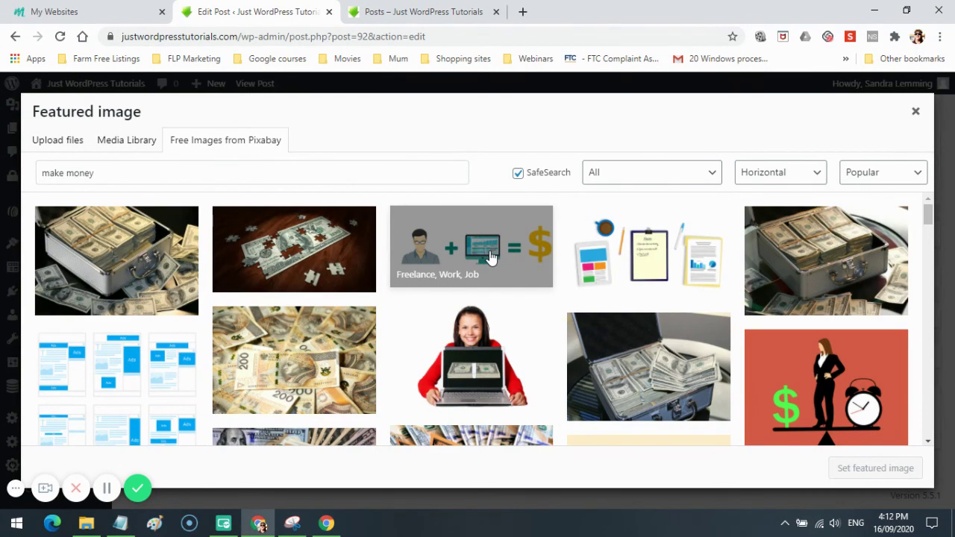
Save and insert the "Freelance, Work, Job" picture from Pixabay for the post's featured image and update the post.
click(490, 257)
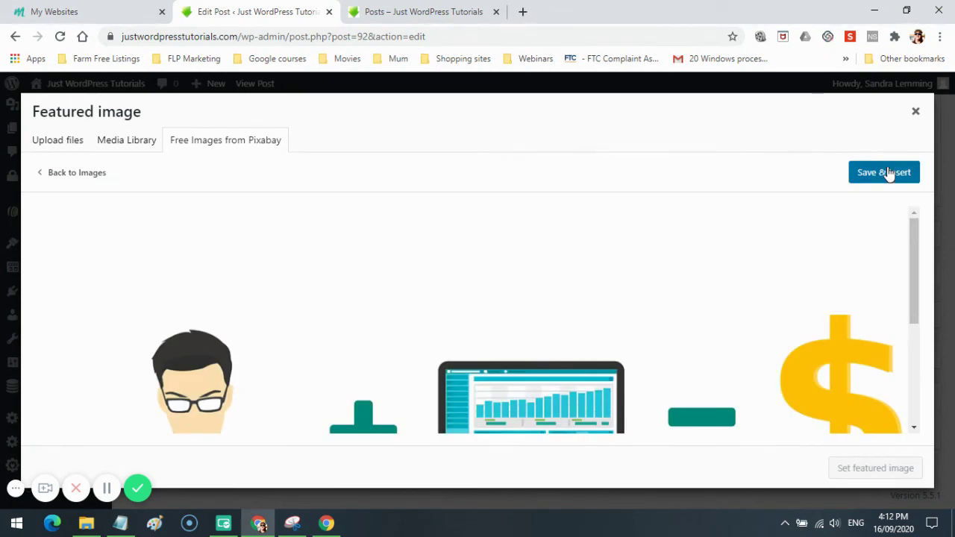
mouse_move(913, 264)
mouse_down()
mouse_move(926, 366)
mouse_move(906, 261)
mouse_up()
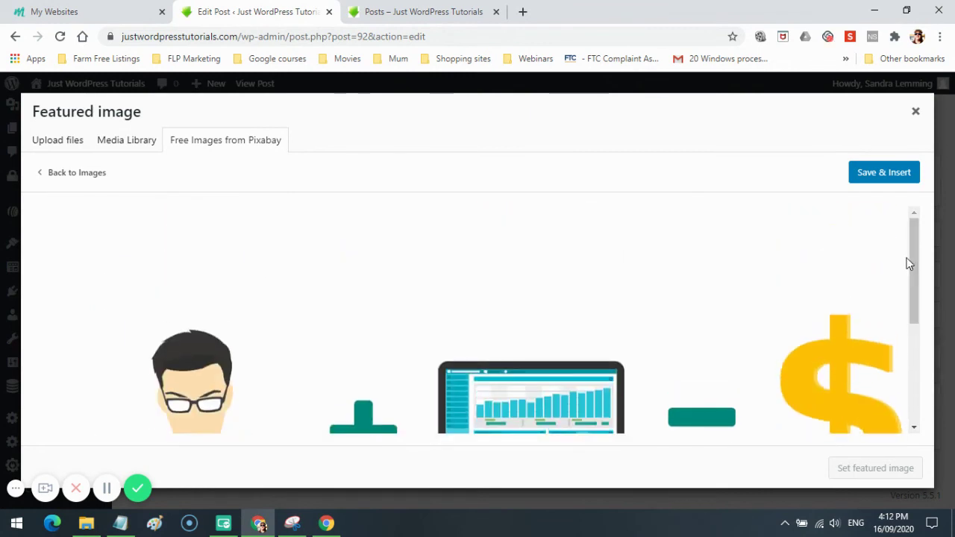
click(883, 175)
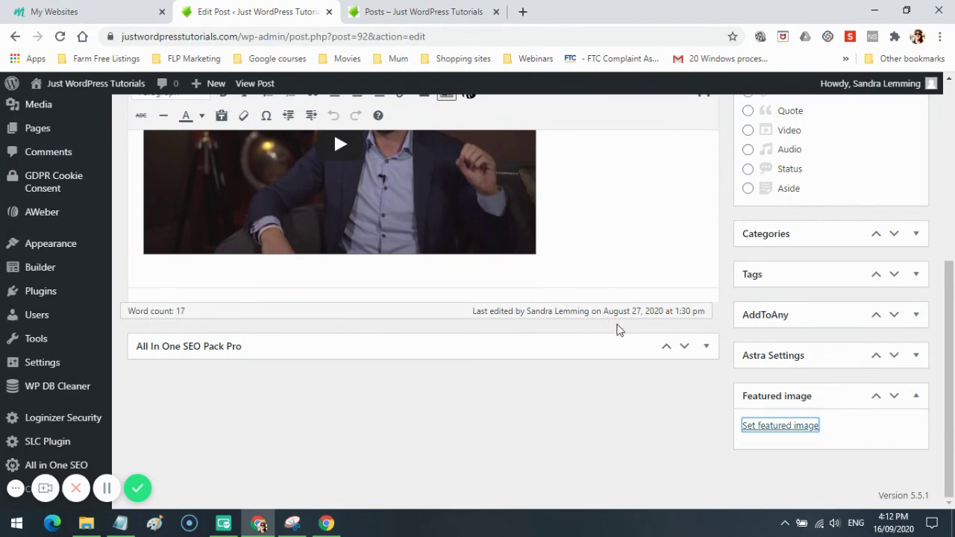
scroll(683, 440, up, 5)
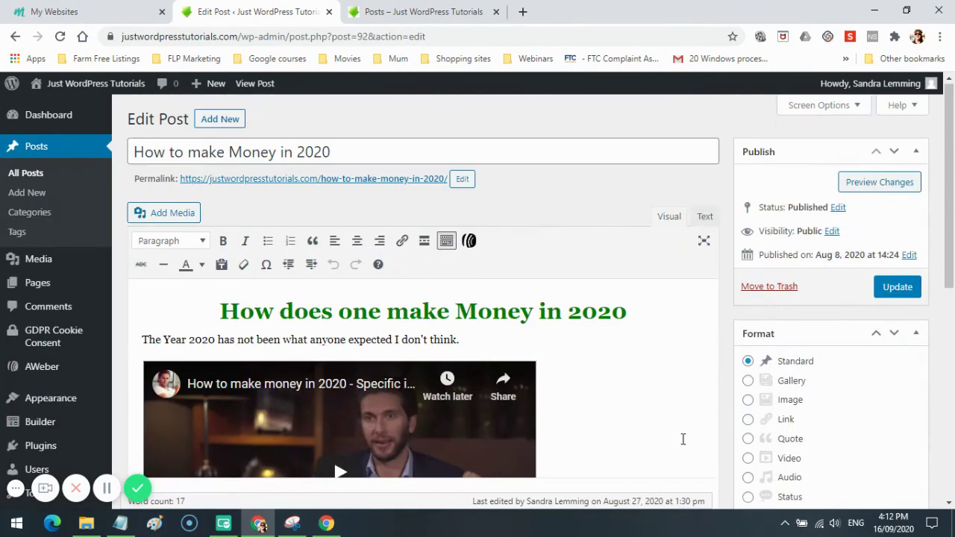
click(896, 289)
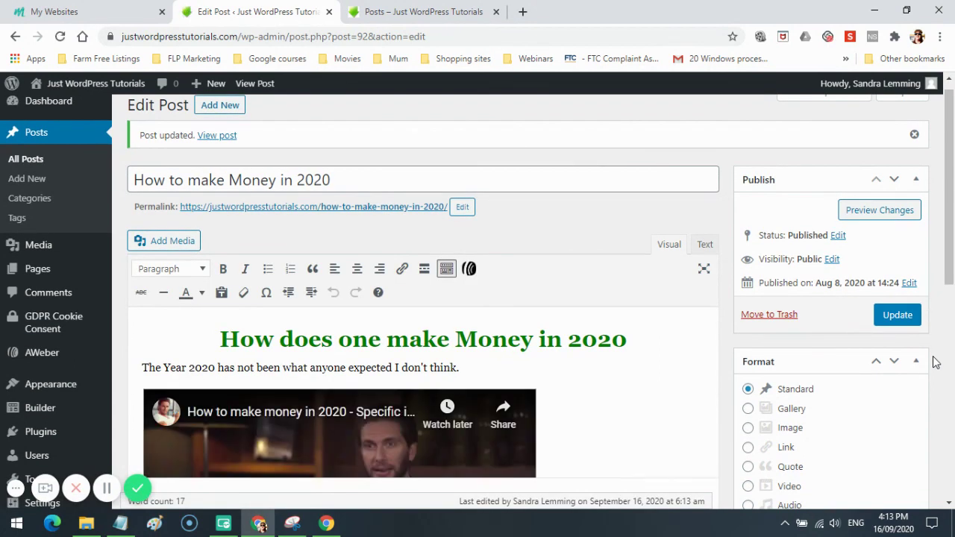
Go to the list of all pages and view the published Sample Post page.
mouse_move(34, 267)
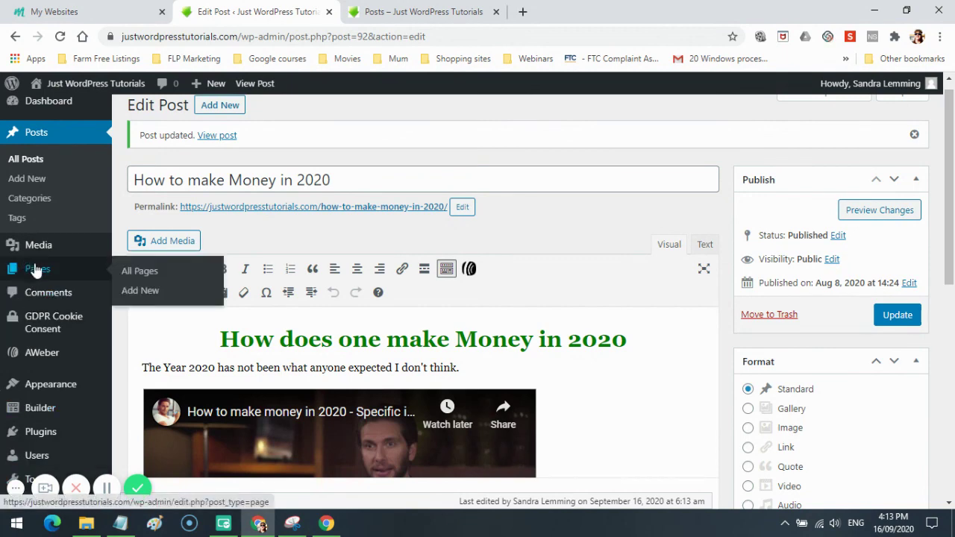
click(137, 274)
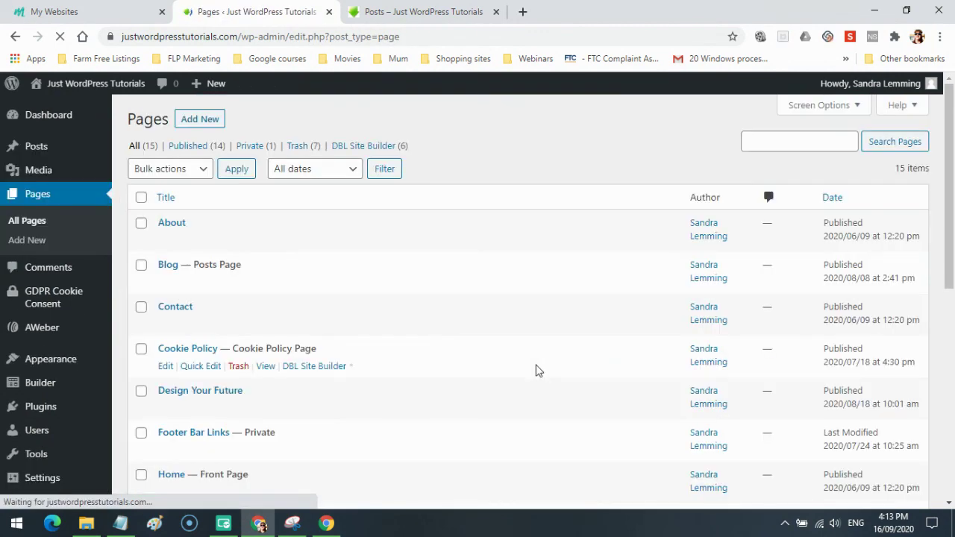
scroll(537, 371, down, 3)
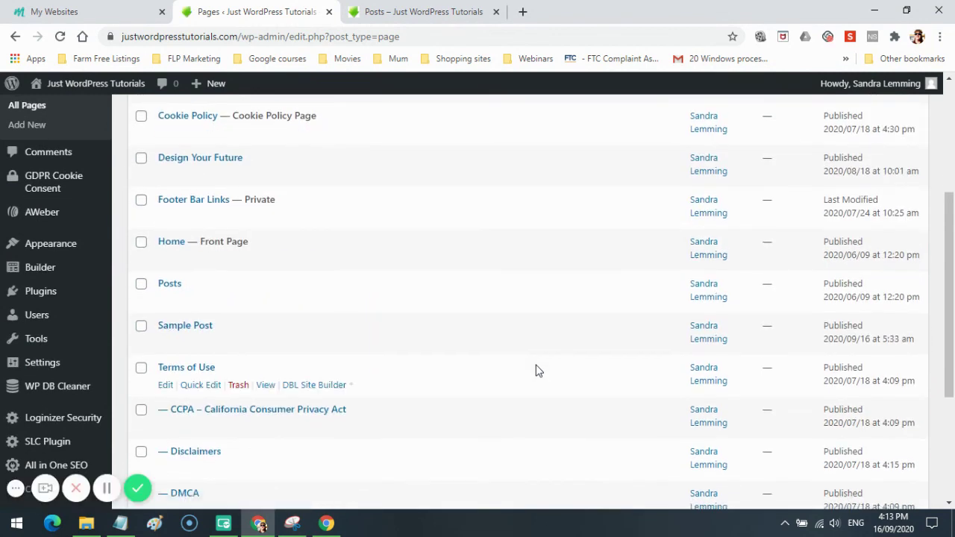
click(273, 345)
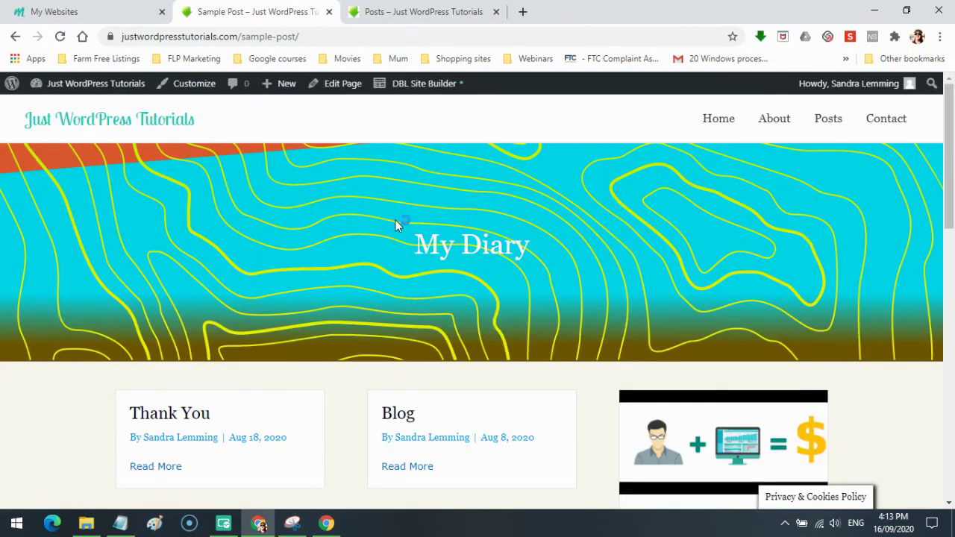
Examine the post grid on the Sample Post page, comparing the featured images on the "How to make Money in 2020" and "Hello world!" cards.
scroll(751, 339, down, 3)
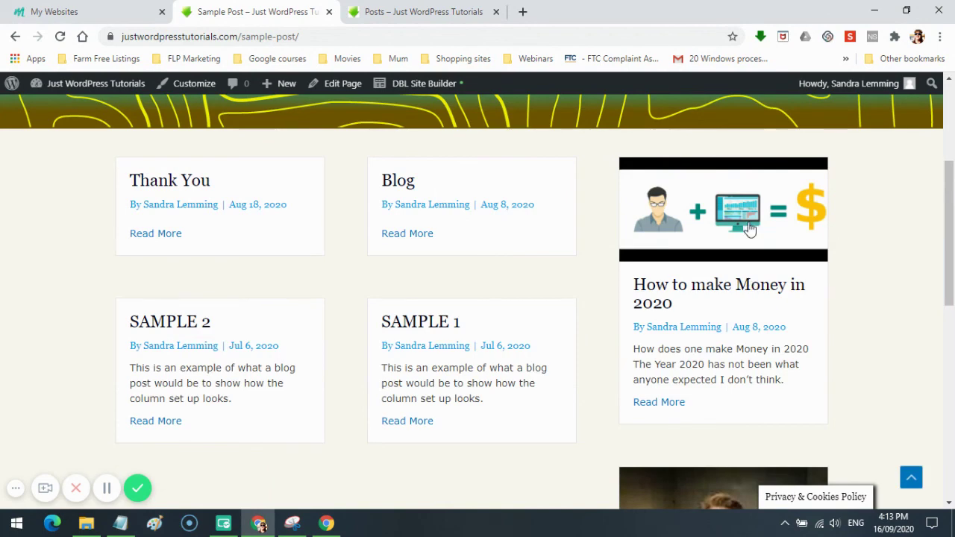
scroll(754, 237, down, 3)
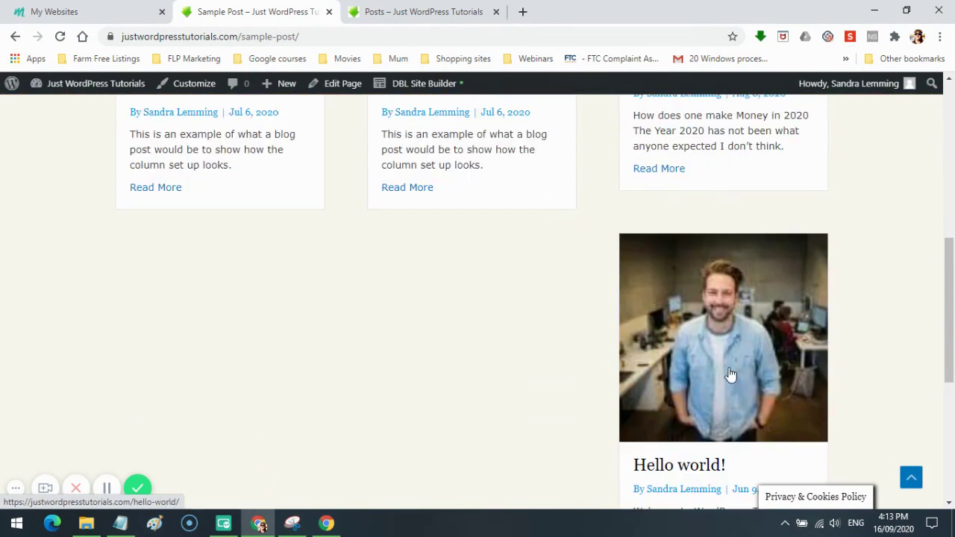
scroll(731, 374, down, 1)
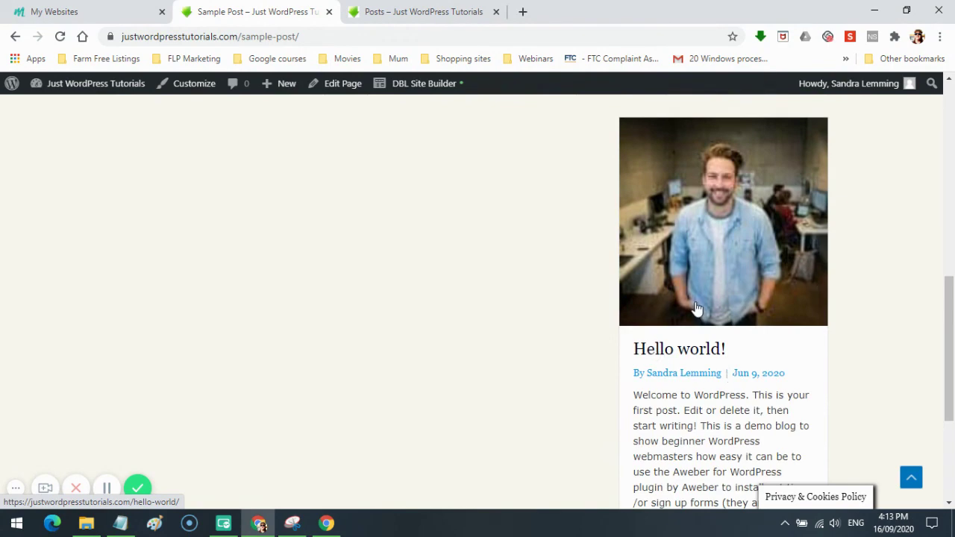
scroll(695, 308, up, 1)
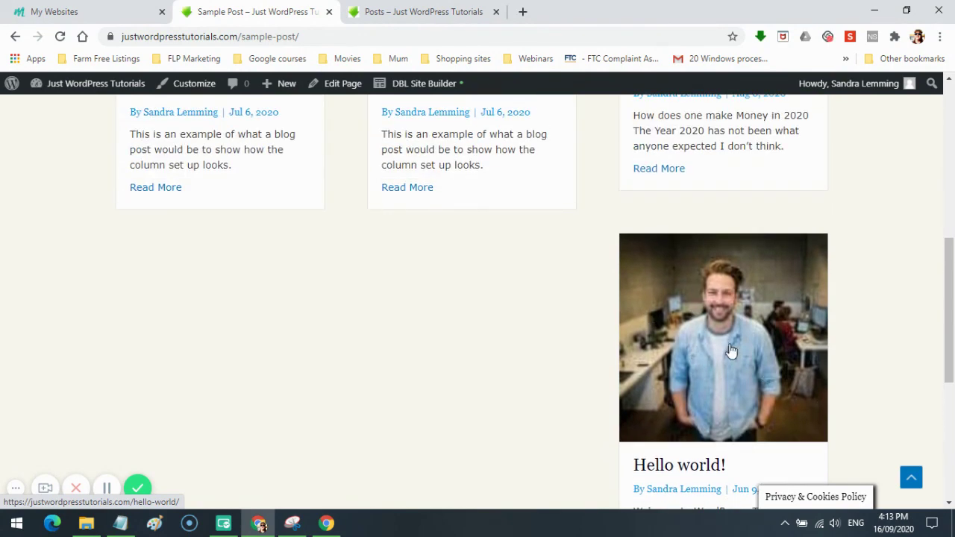
scroll(731, 336, up, 2)
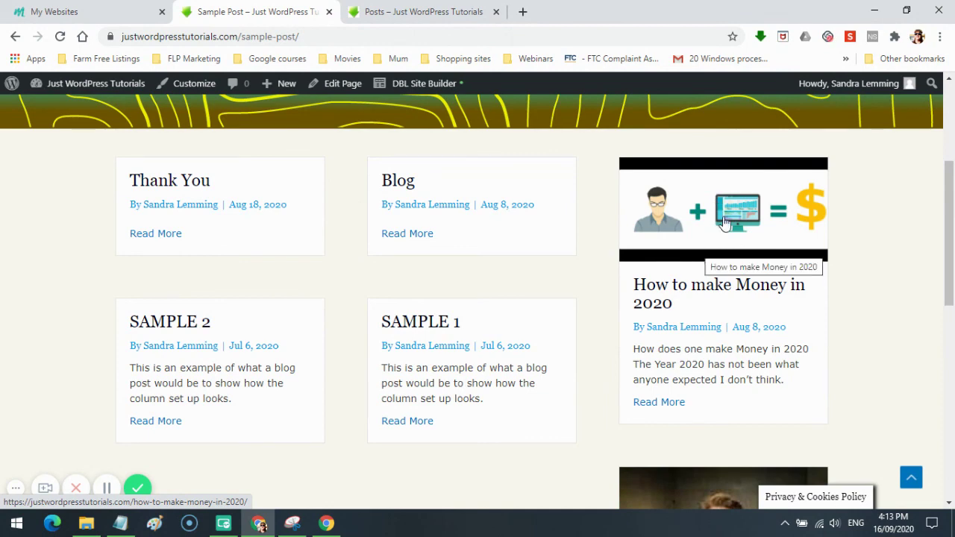
scroll(728, 403, down, 2)
scroll(728, 409, down, 2)
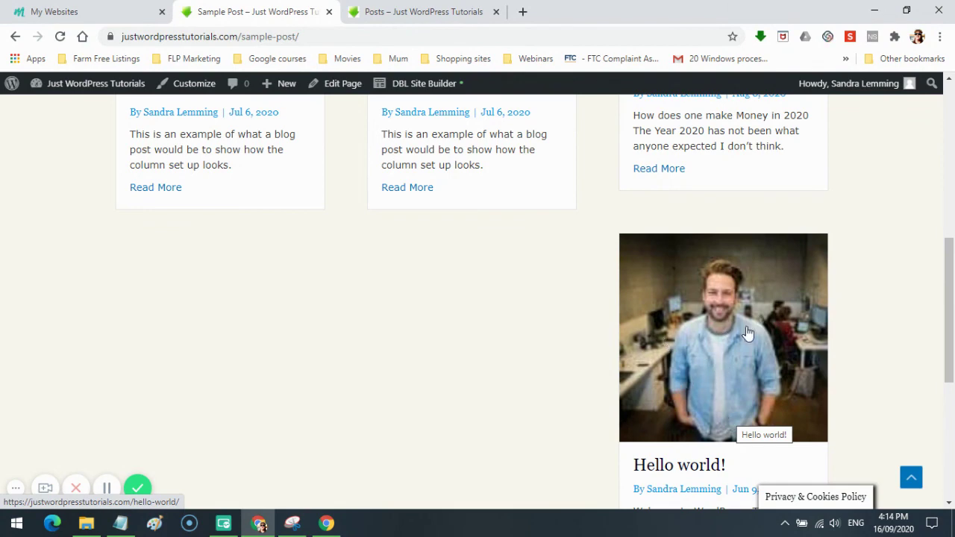
scroll(735, 356, down, 5)
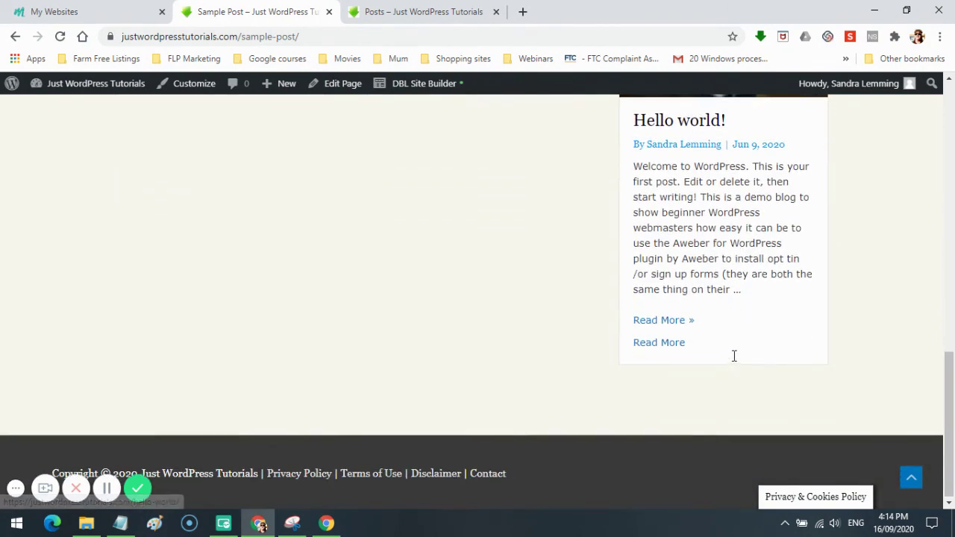
scroll(734, 358, up, 5)
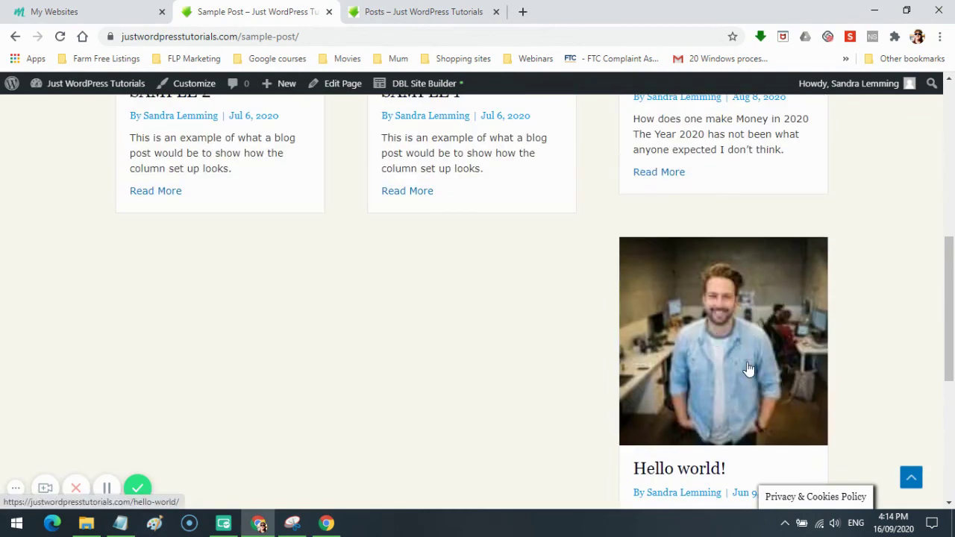
scroll(748, 369, up, 5)
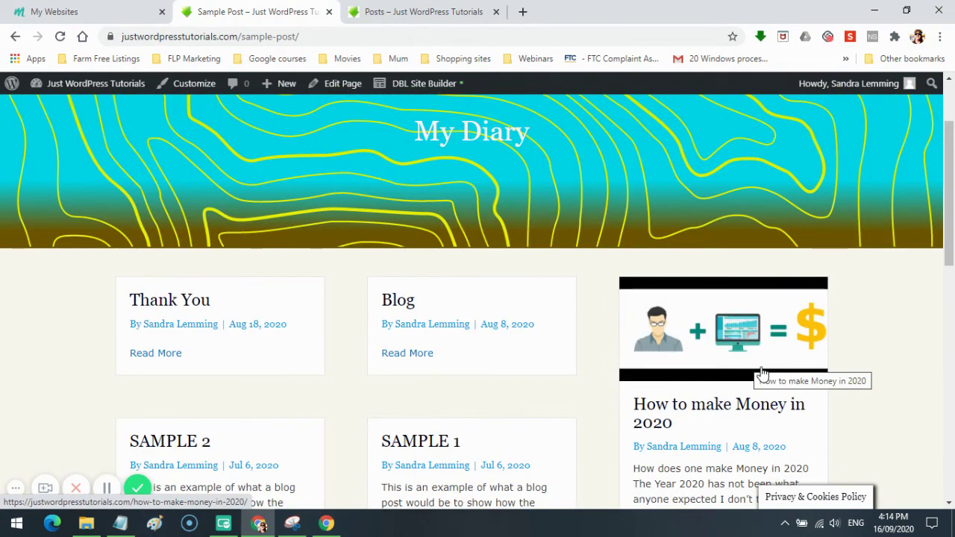
scroll(763, 373, down, 6)
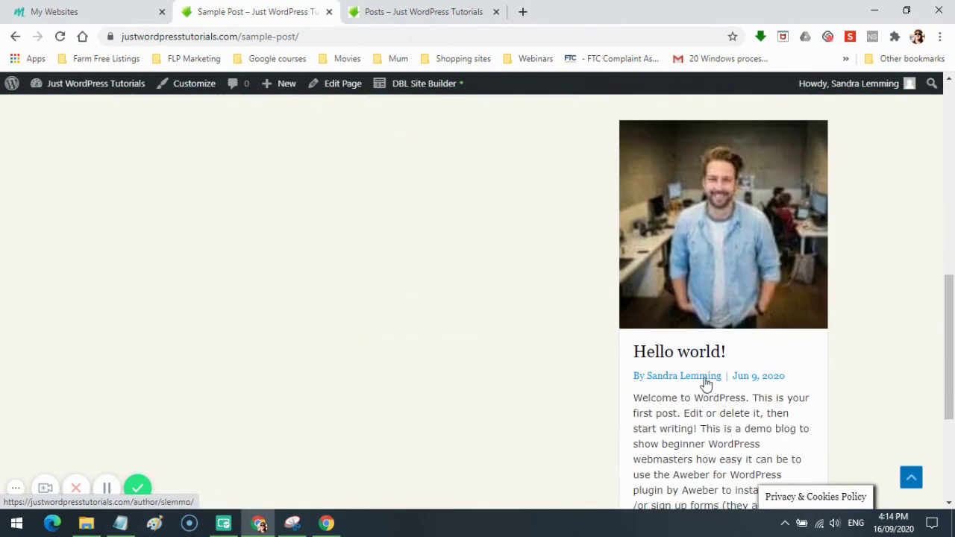
scroll(705, 403, up, 6)
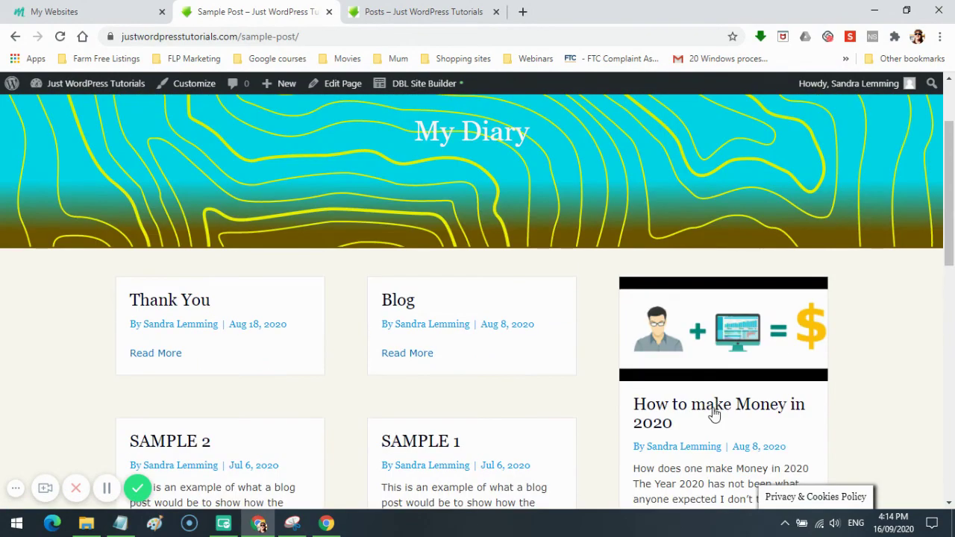
scroll(789, 427, up, 2)
scroll(790, 427, down, 3)
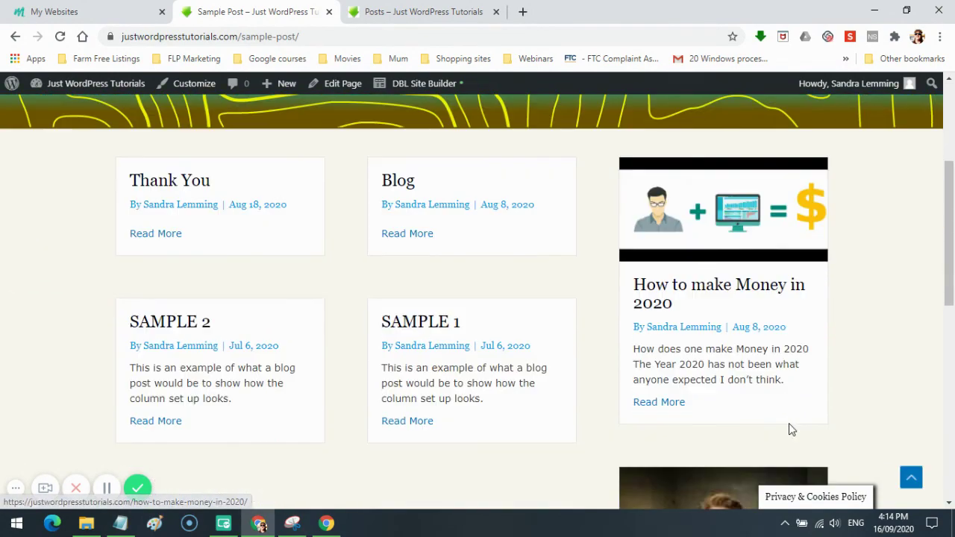
scroll(687, 390, down, 3)
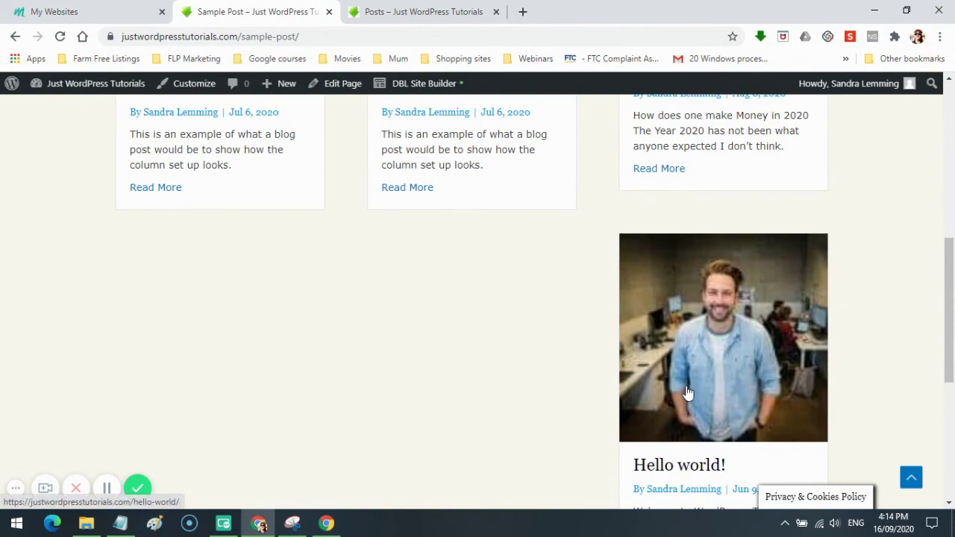
scroll(687, 393, down, 5)
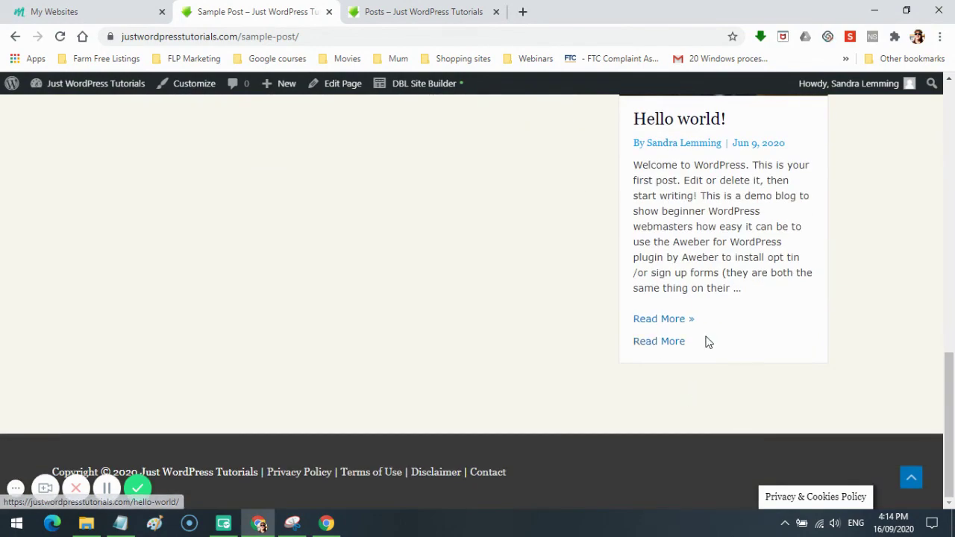
Compare the Sample Post page with the existing Posts page, examining the header, post card layout, excerpts and featured images down to the footer.
scroll(703, 338, up, 8)
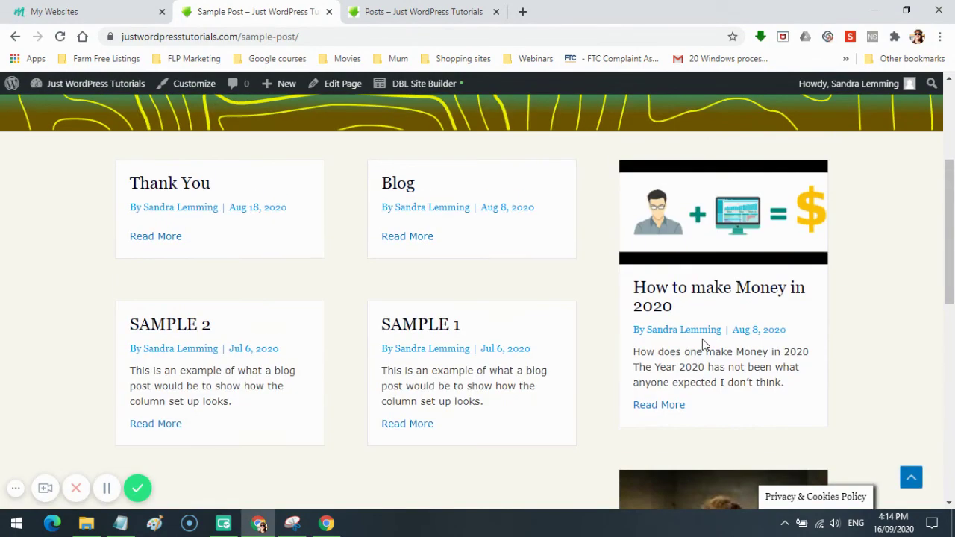
scroll(702, 339, up, 3)
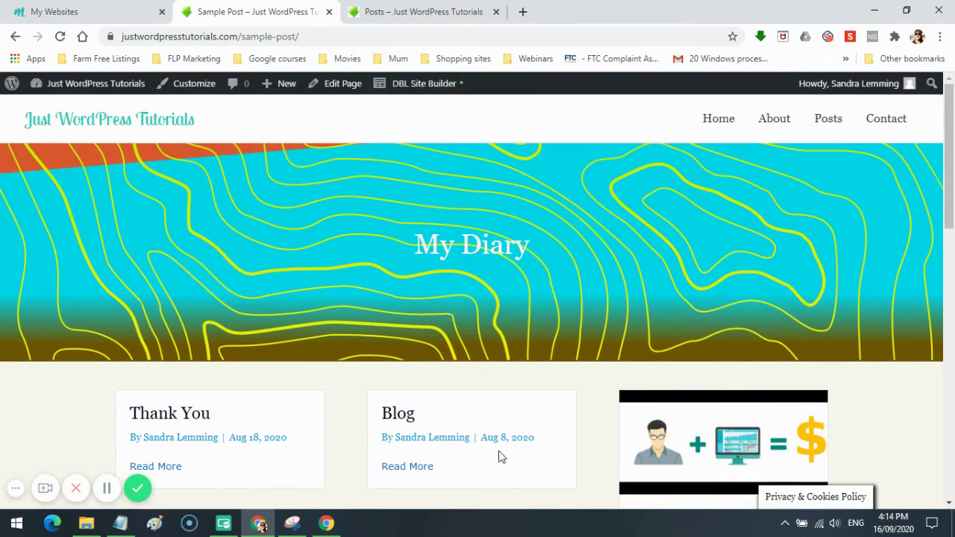
click(405, 11)
scroll(543, 341, up, 3)
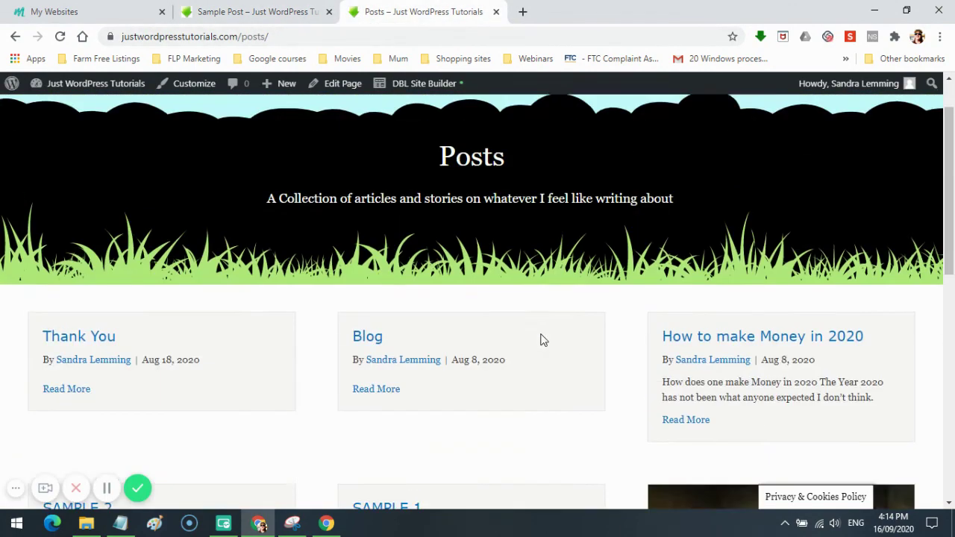
scroll(542, 339, down, 3)
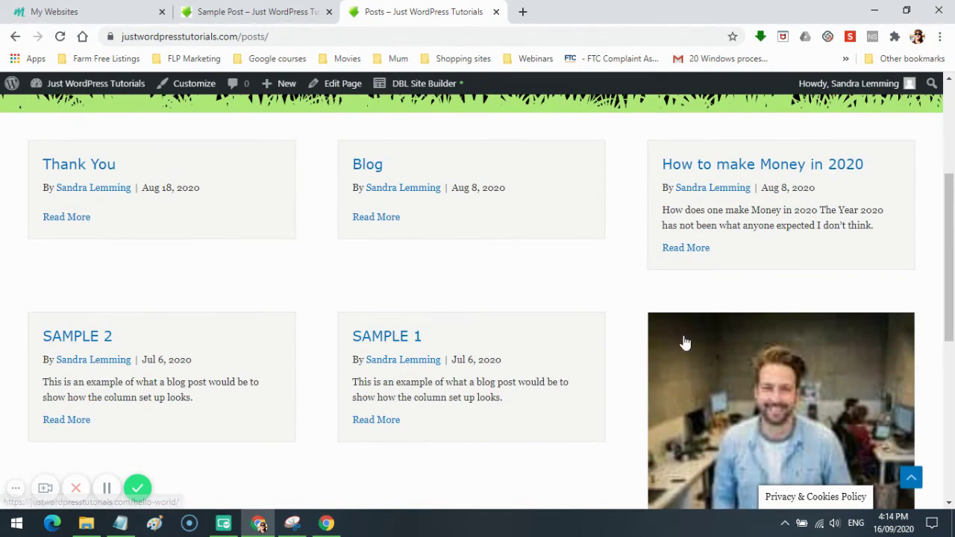
scroll(684, 341, down, 5)
scroll(507, 438, up, 5)
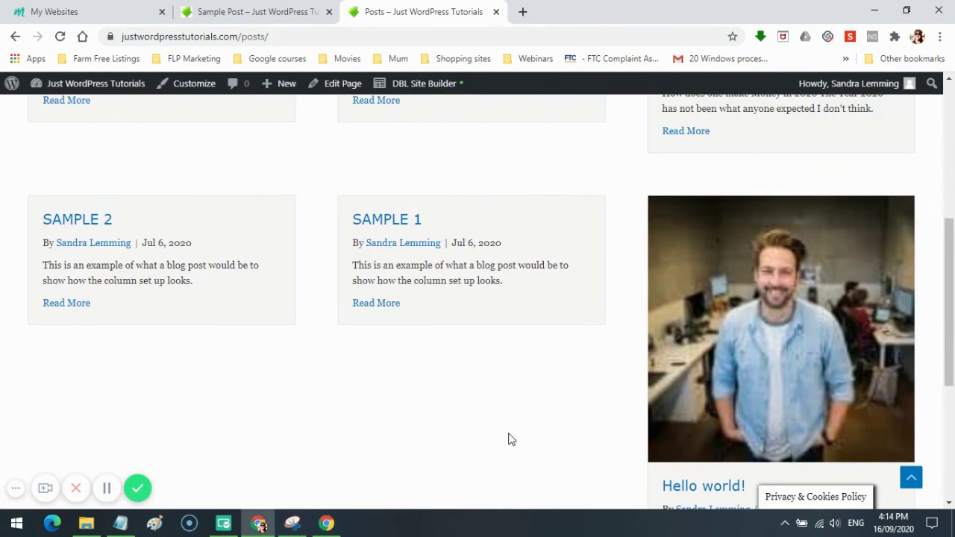
scroll(507, 438, down, 3)
scroll(728, 450, down, 3)
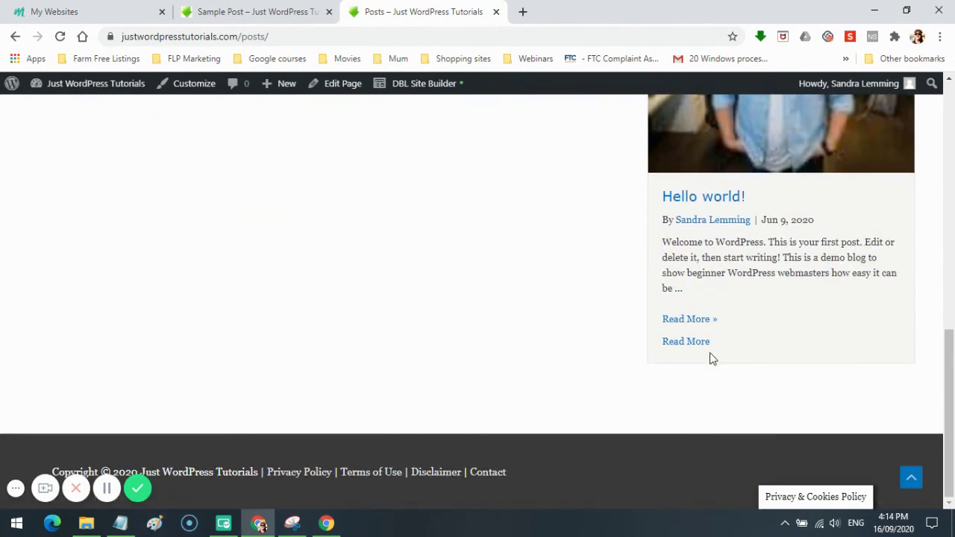
scroll(713, 358, up, 10)
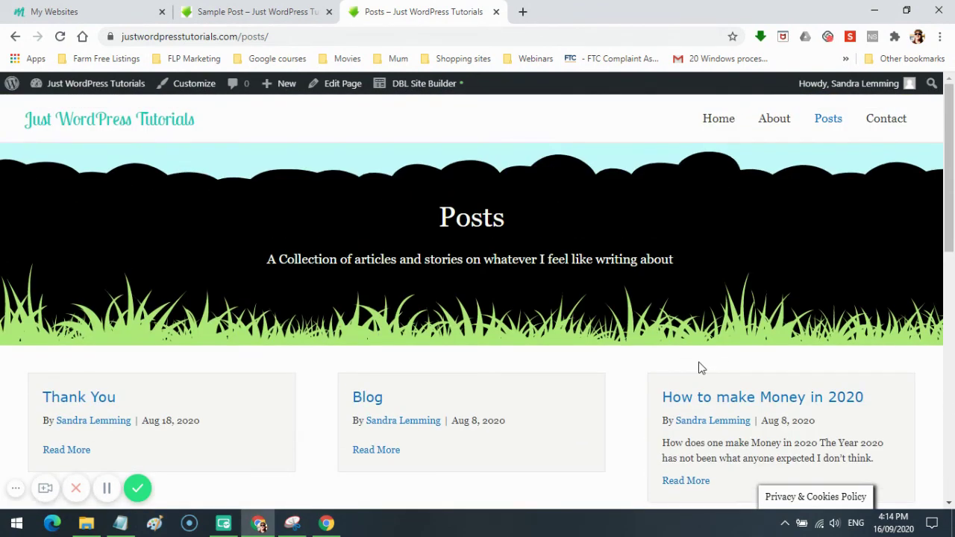
scroll(611, 411, down, 3)
scroll(610, 412, down, 3)
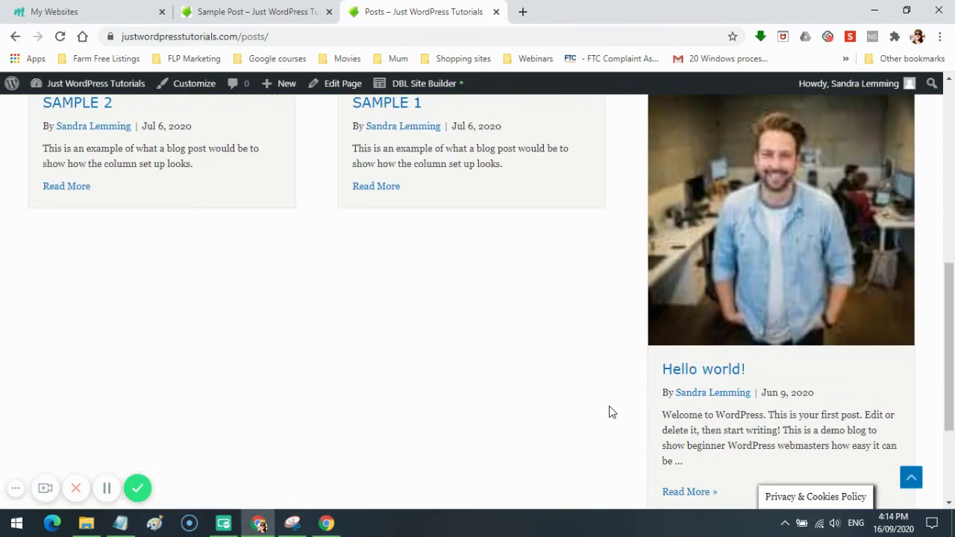
scroll(611, 412, down, 3)
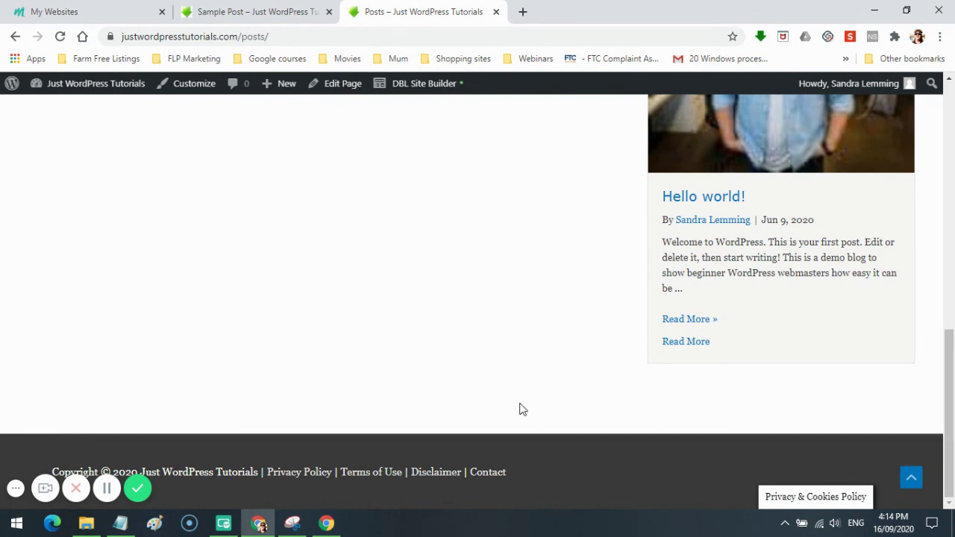
scroll(518, 409, up, 3)
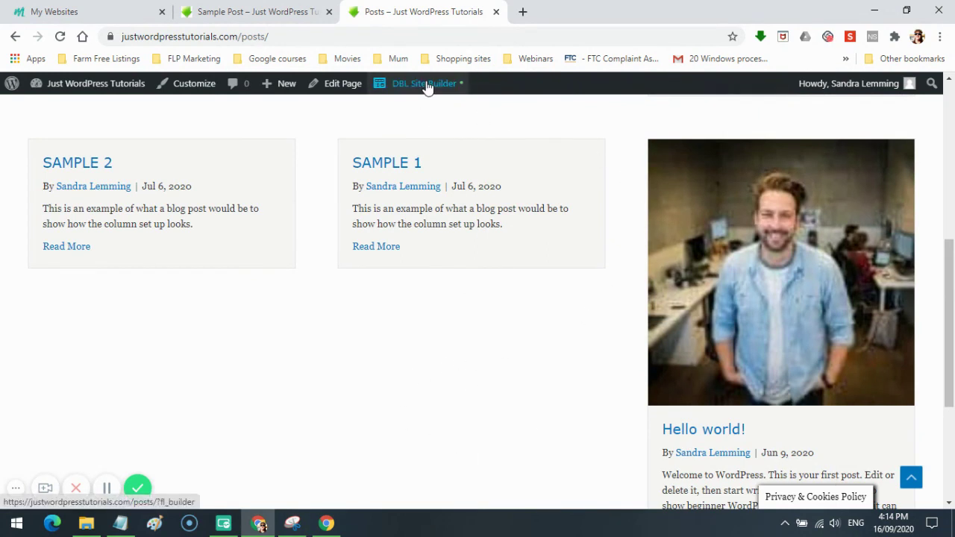
scroll(463, 358, up, 5)
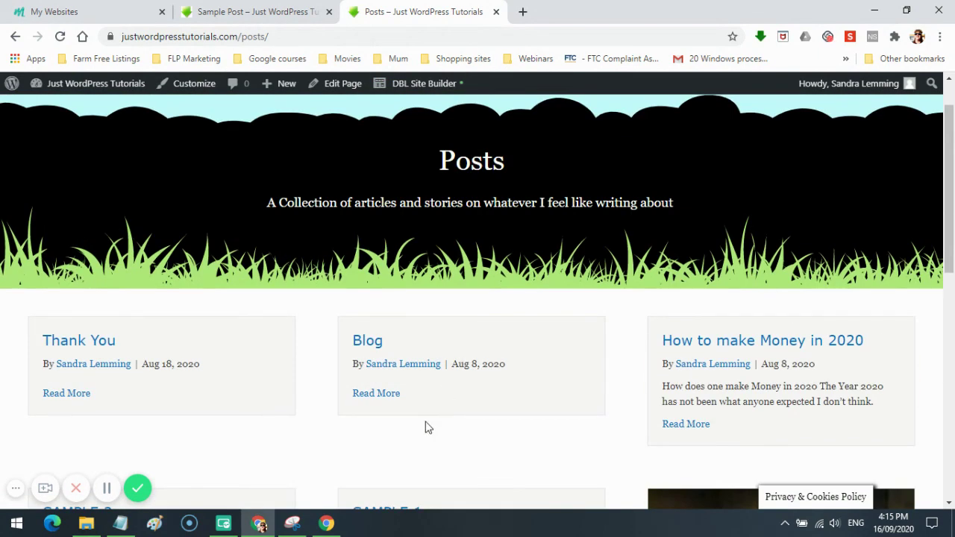